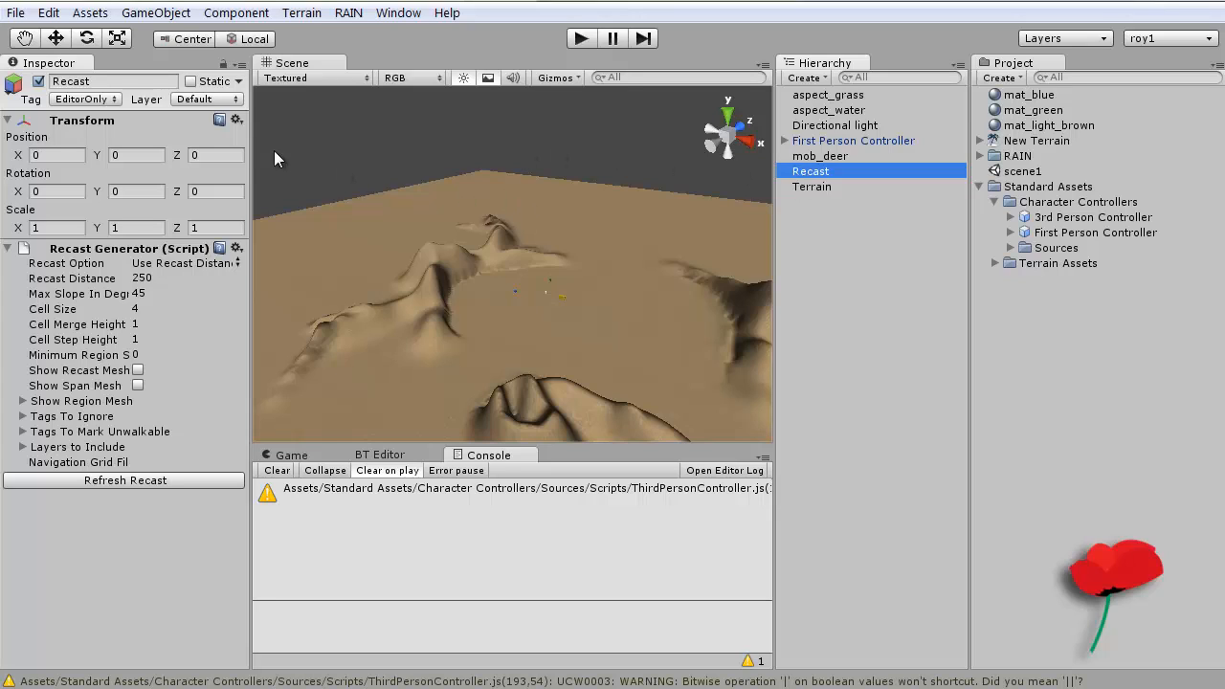
left_click(812, 173)
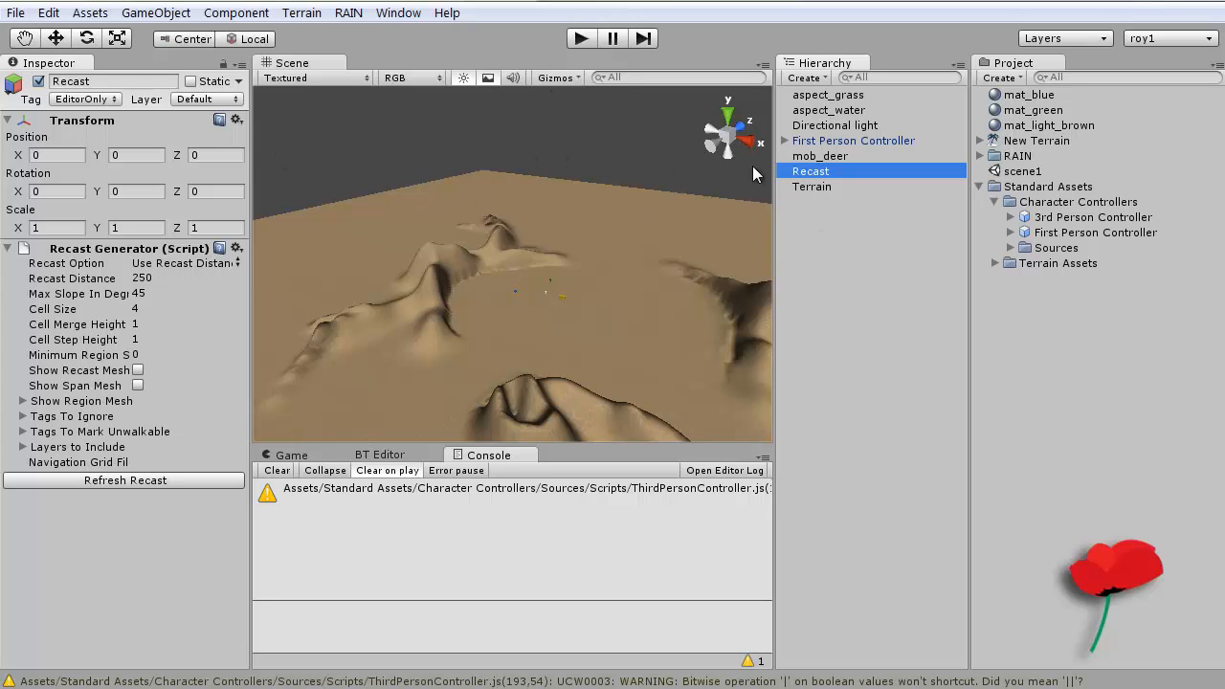
left_click(58, 40)
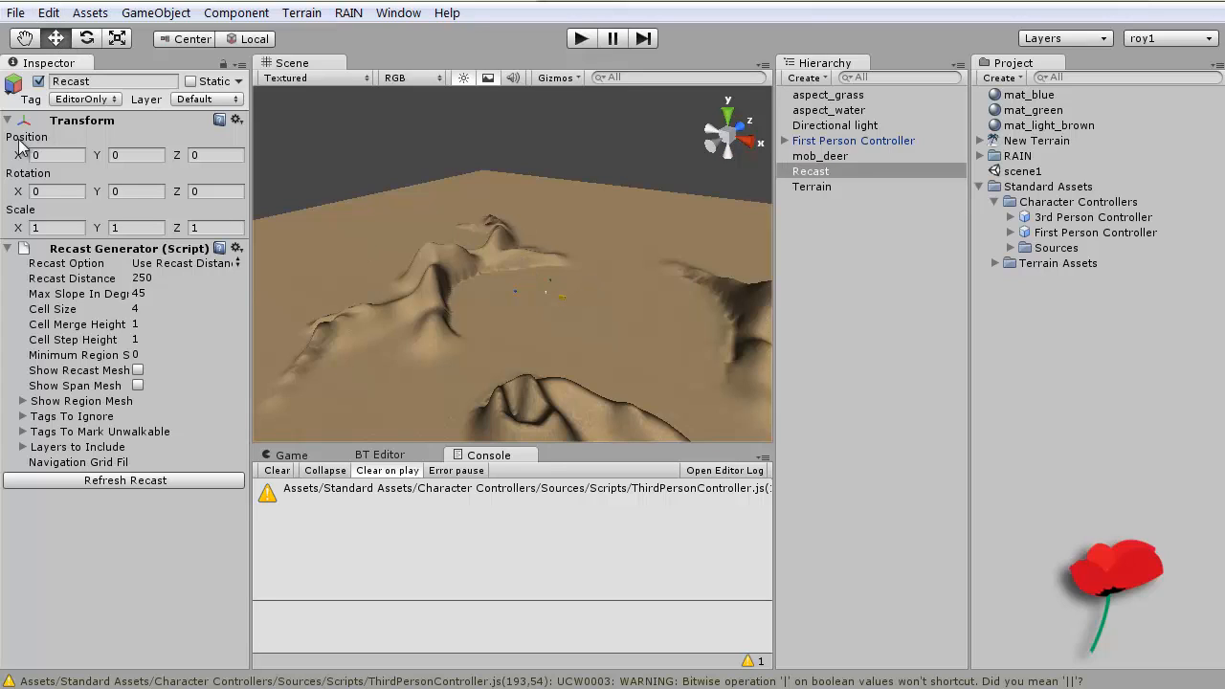
left_click(73, 155)
type("250")
key("Tab")
key("Tab")
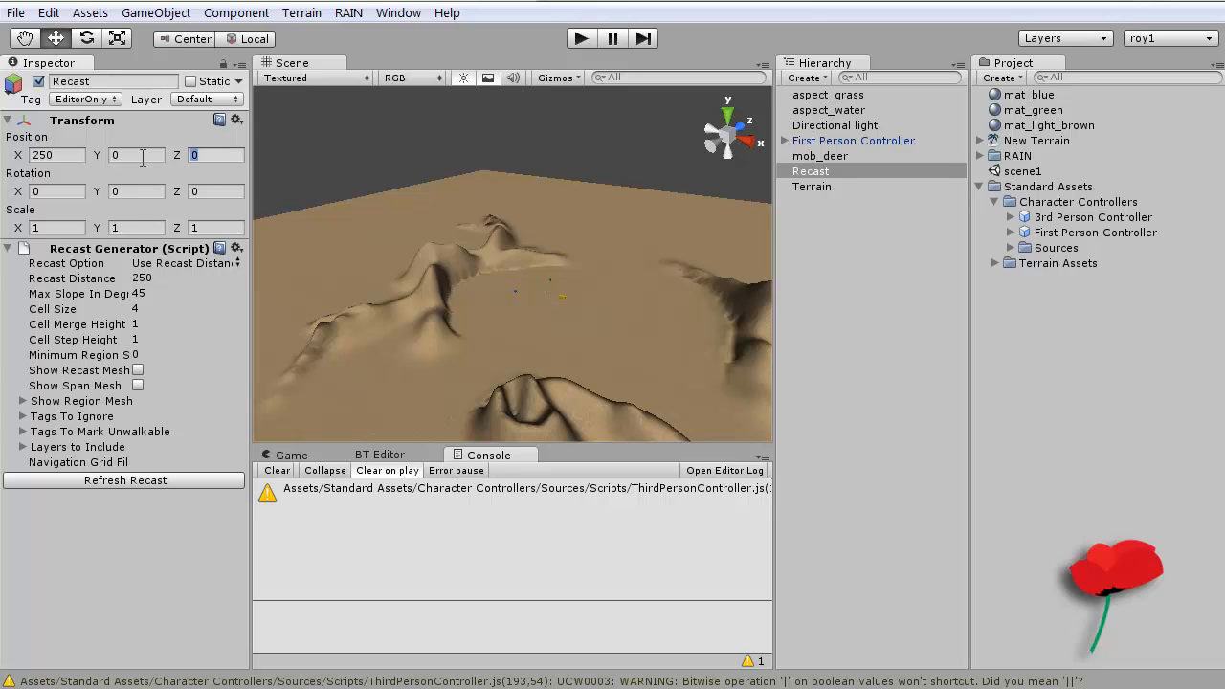
type("250")
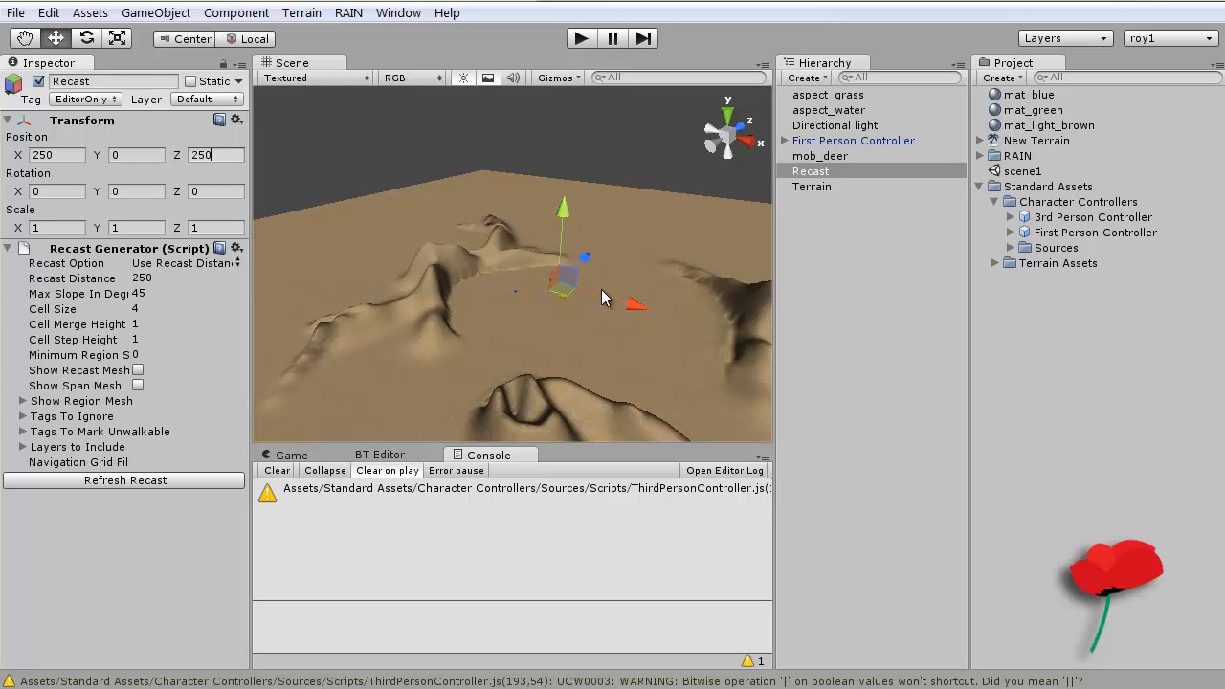
type("f")
left_click(809, 173)
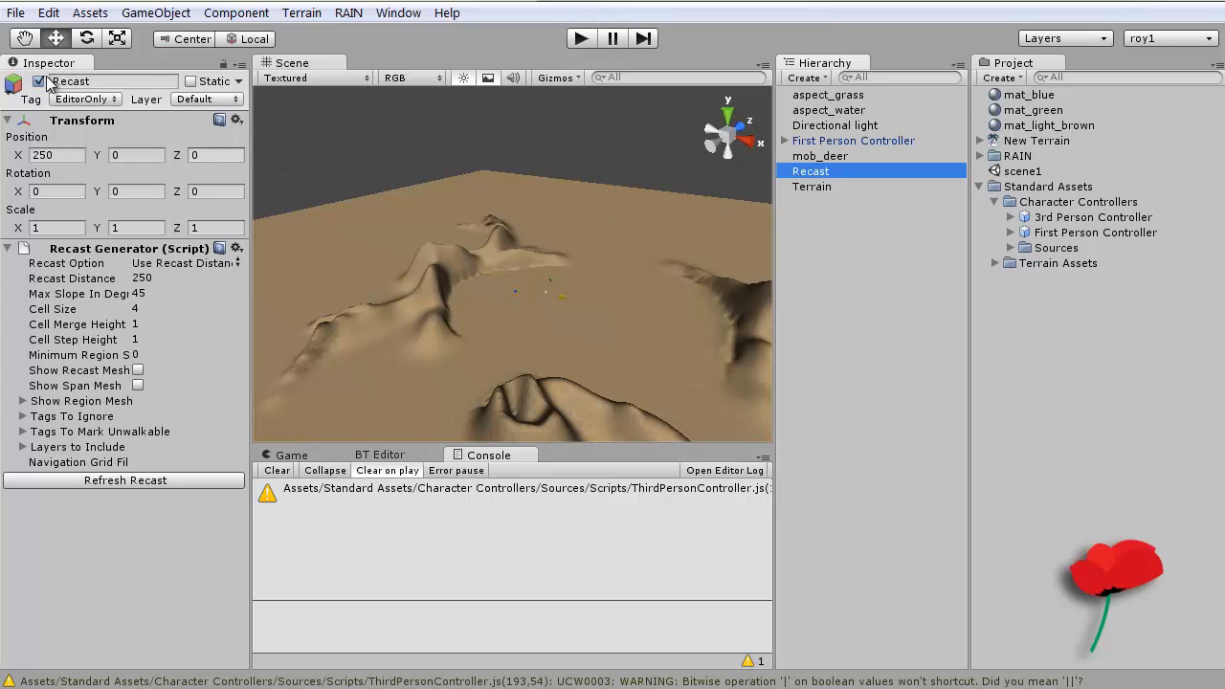
left_click(54, 38)
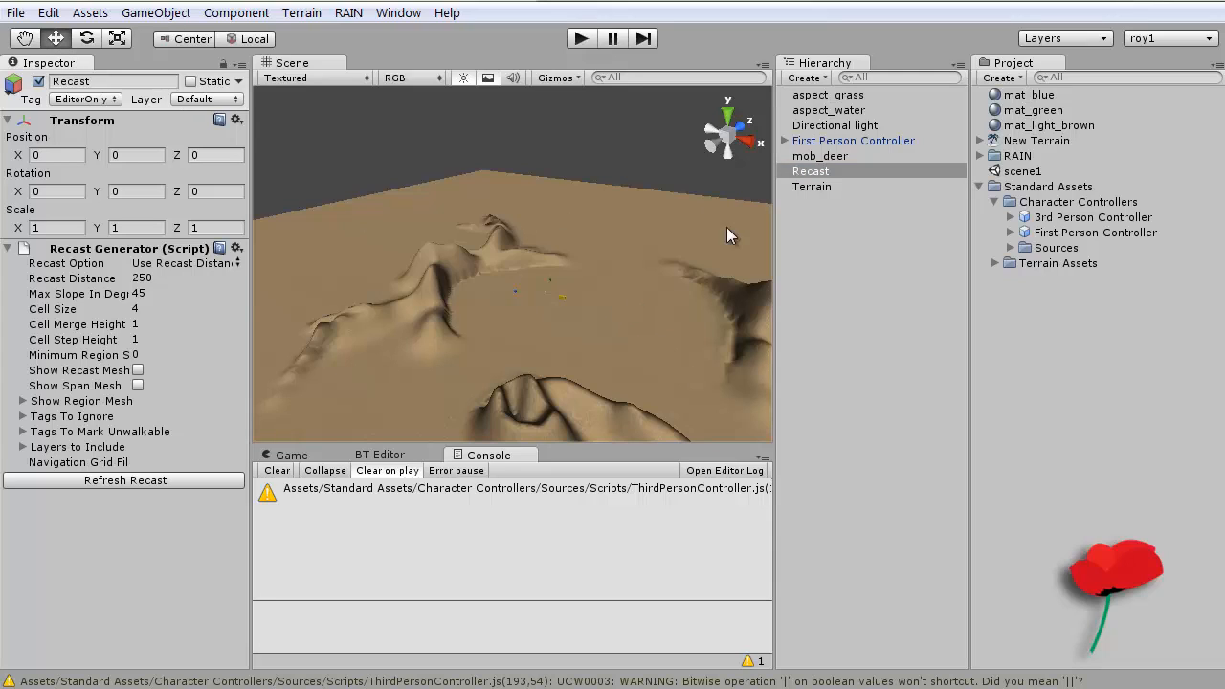
Step: Set the Recast object's position to X 250 and Z 250
left_click(810, 173)
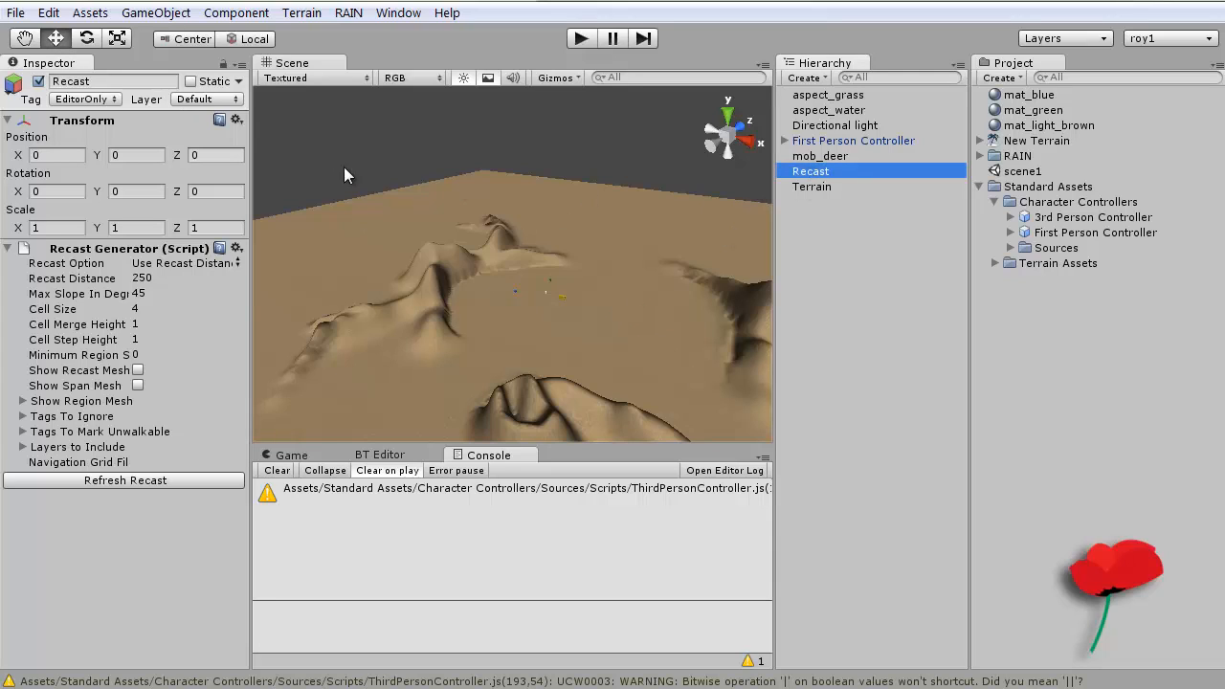
left_click(60, 155)
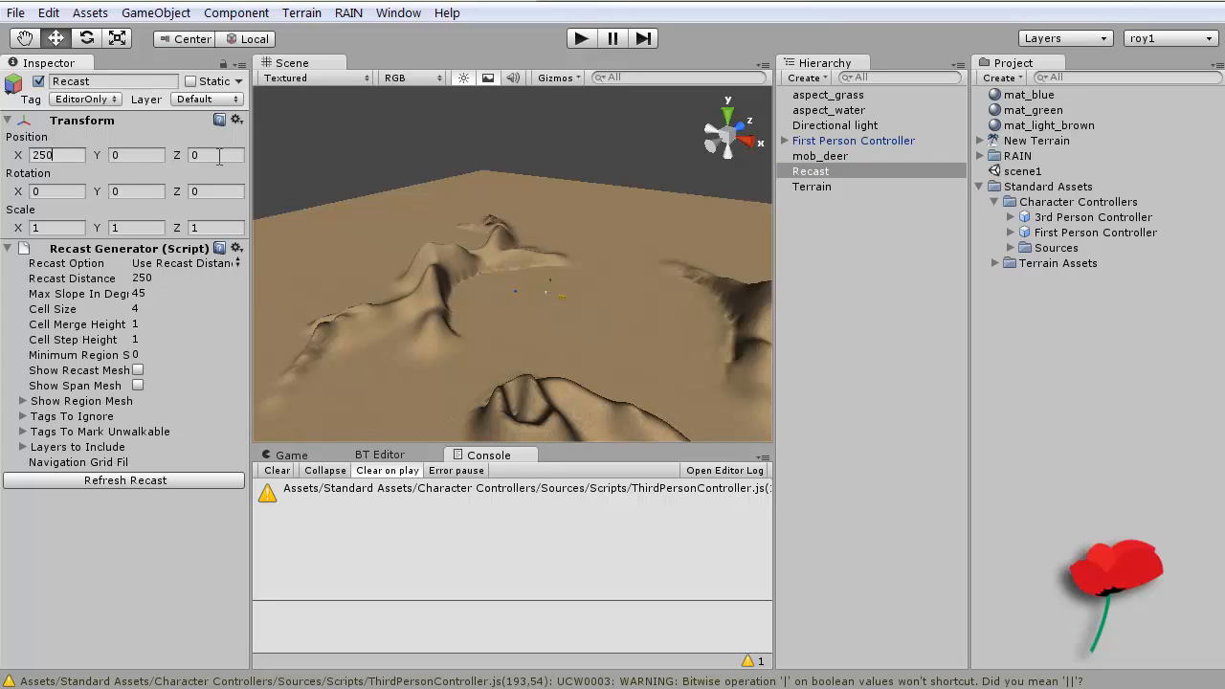
key("Tab")
key("Tab")
type("250")
key("Return")
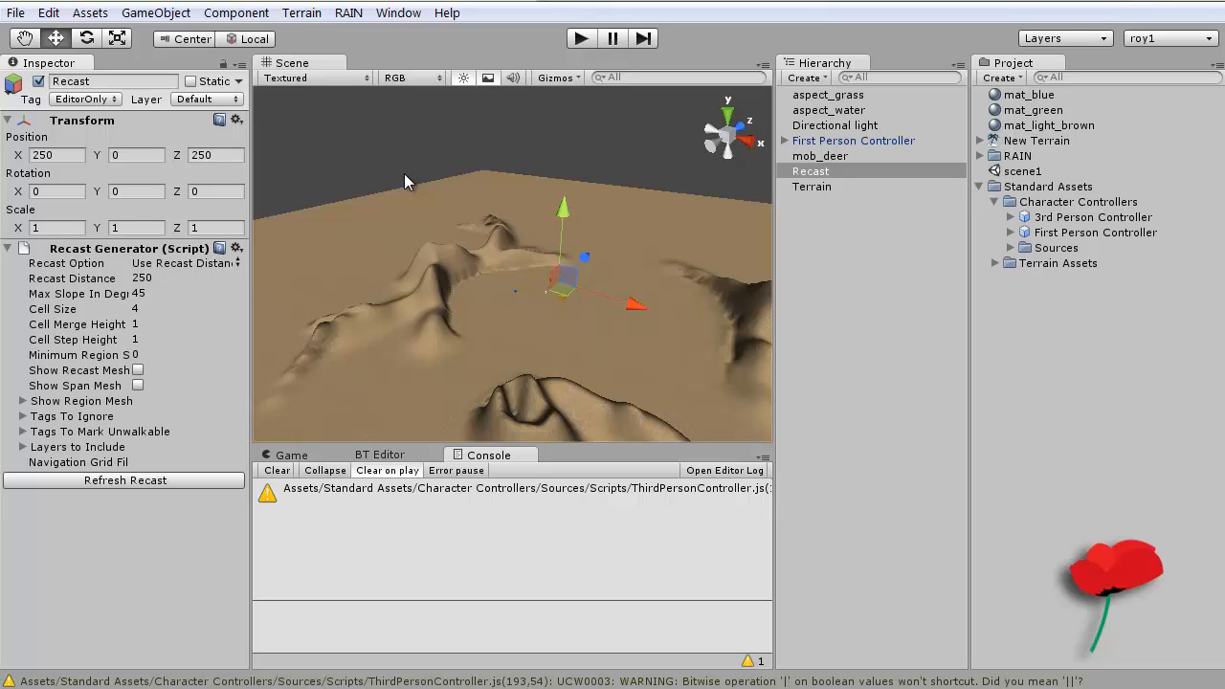
left_click(640, 270)
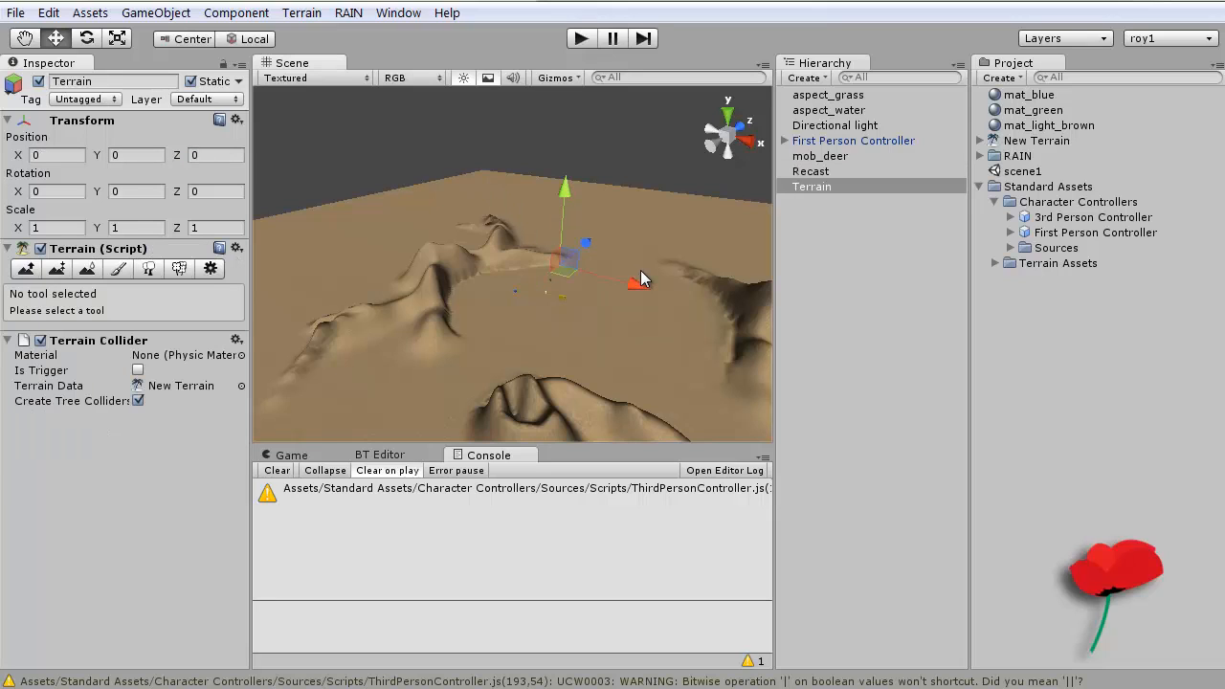
Step: Exclude the Default, TransparentFX and Water layers from the Recast generator's layers to include
left_click(804, 172)
scroll(661, 247, "up", 5)
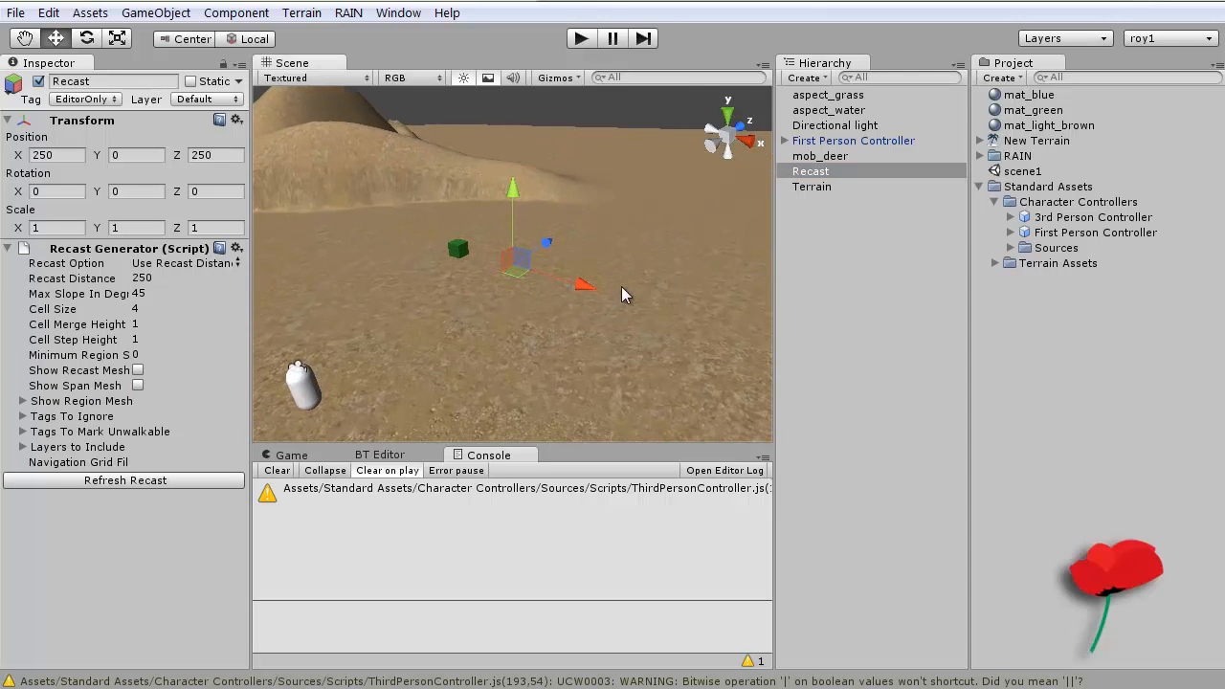
left_click_drag(580, 352, 531, 319, "alt")
scroll(531, 318, "down", 12)
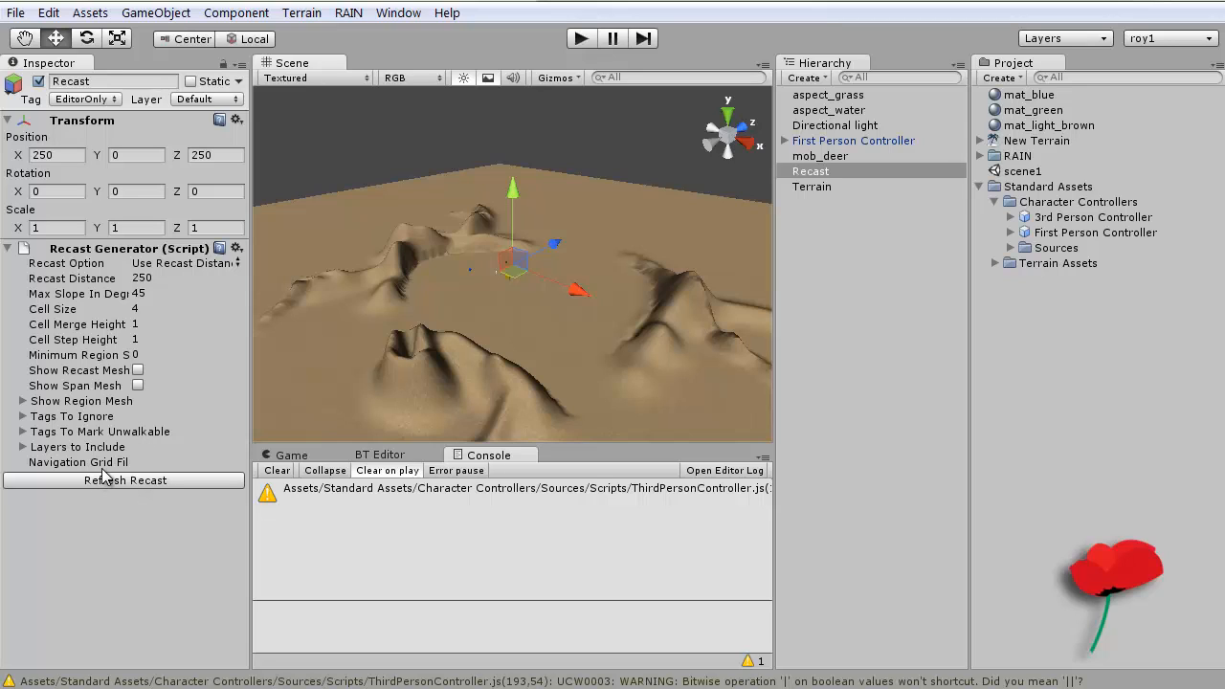
left_click(22, 447)
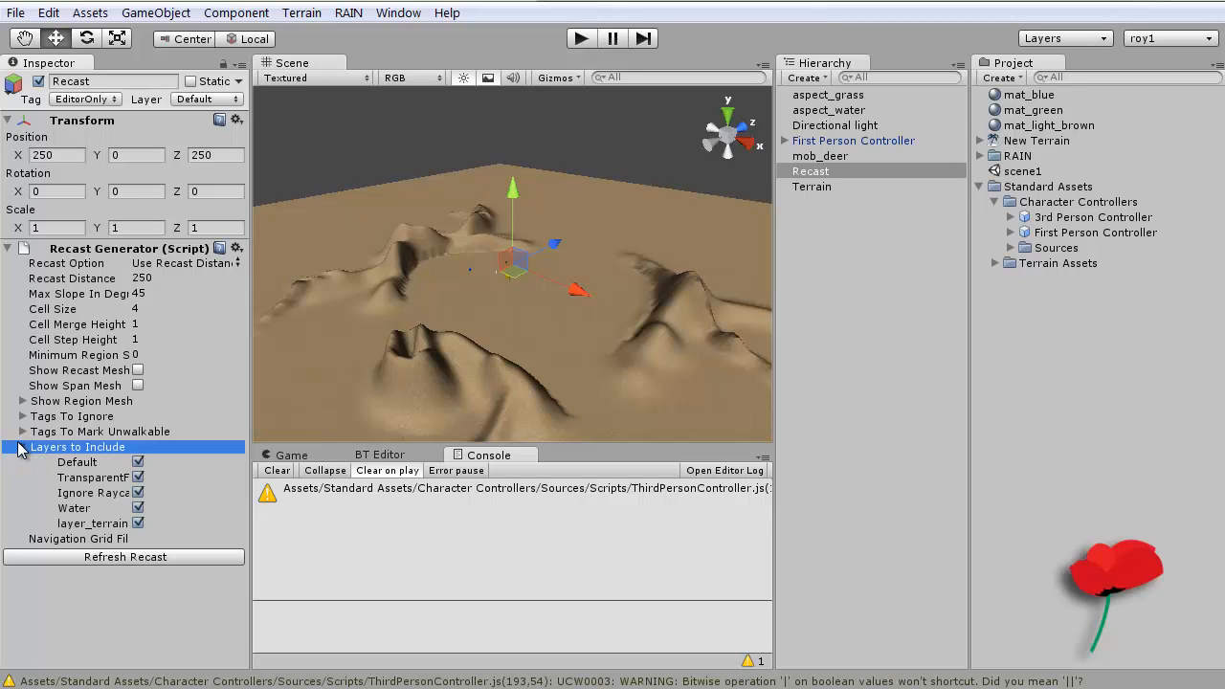
left_click(138, 462)
left_click(138, 478)
left_click(138, 508)
Step: Assign the Terrain object to the layer_terrain layer
left_click(826, 192)
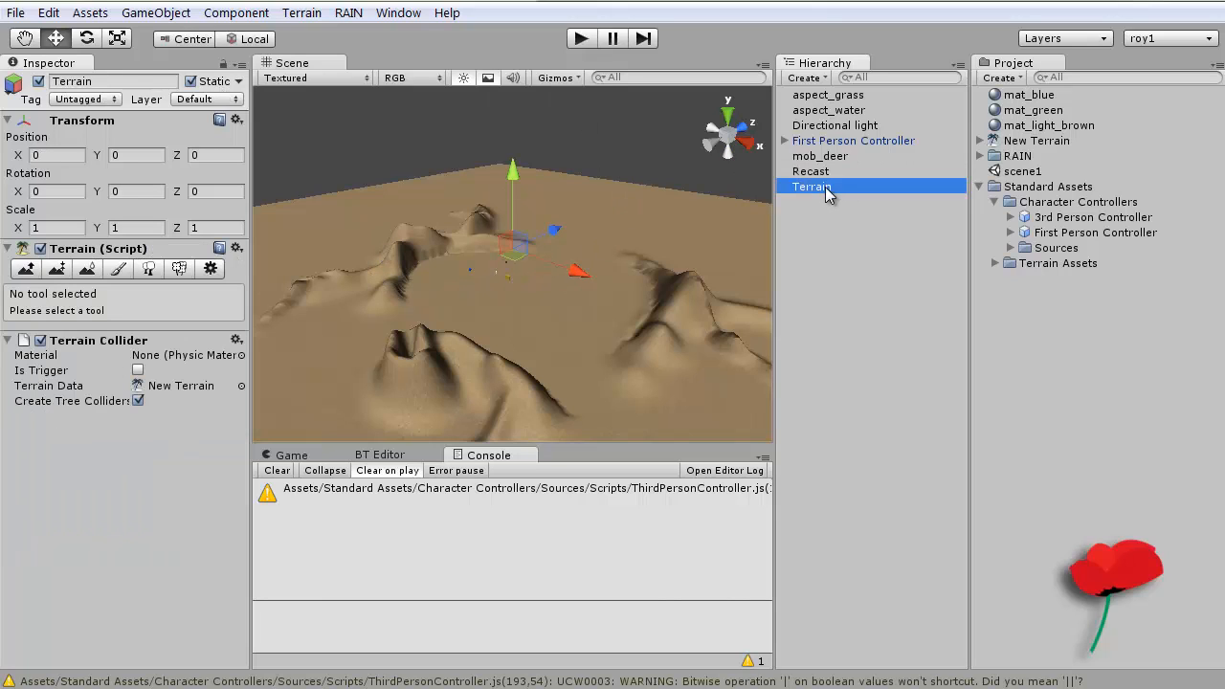
left_click(195, 99)
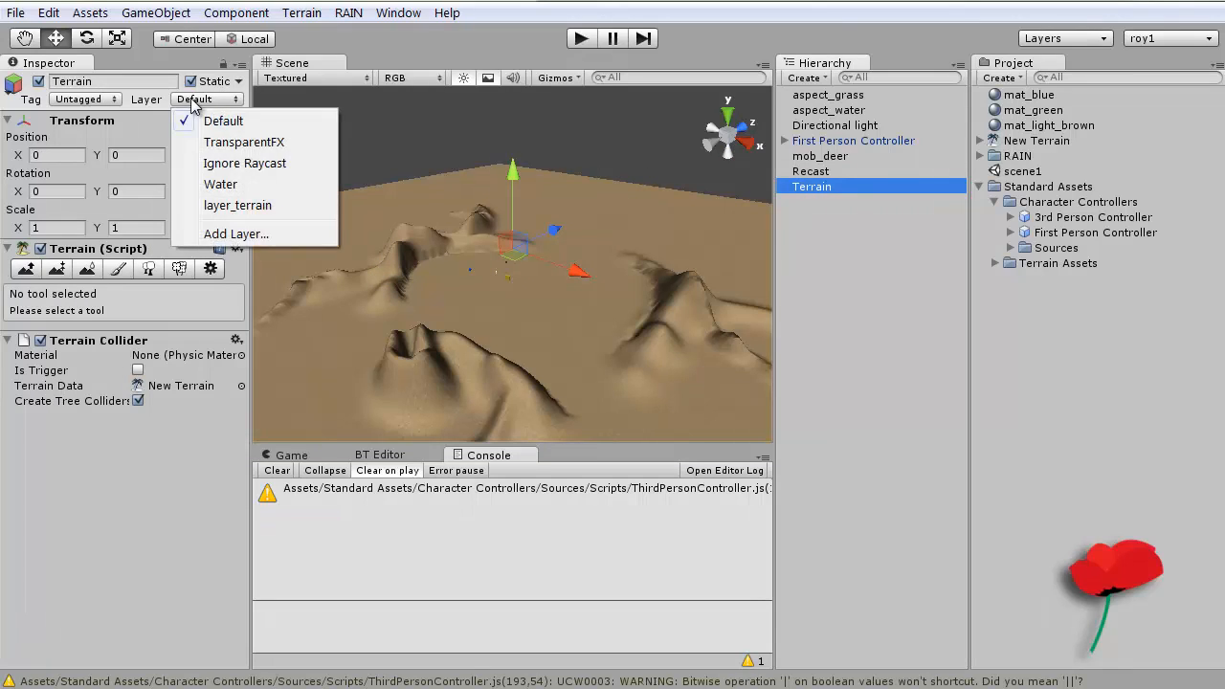
left_click(230, 202)
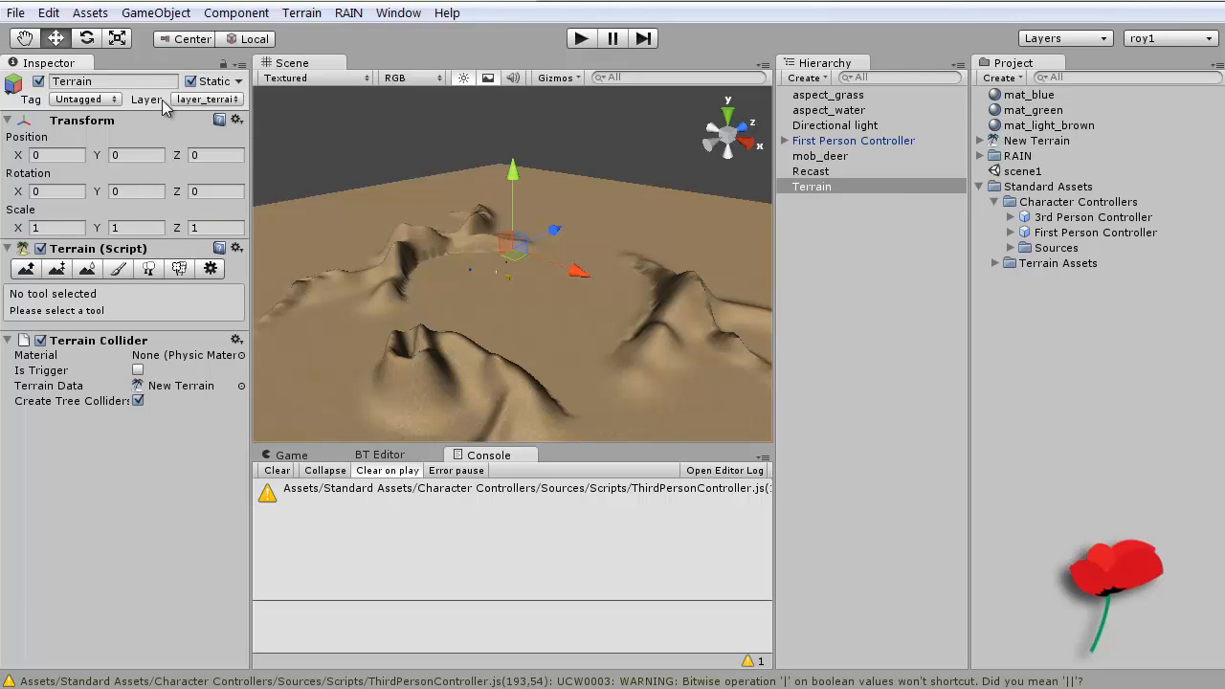
Step: Refresh the recast on the Recast object and turn on display of its span mesh
left_click(823, 172)
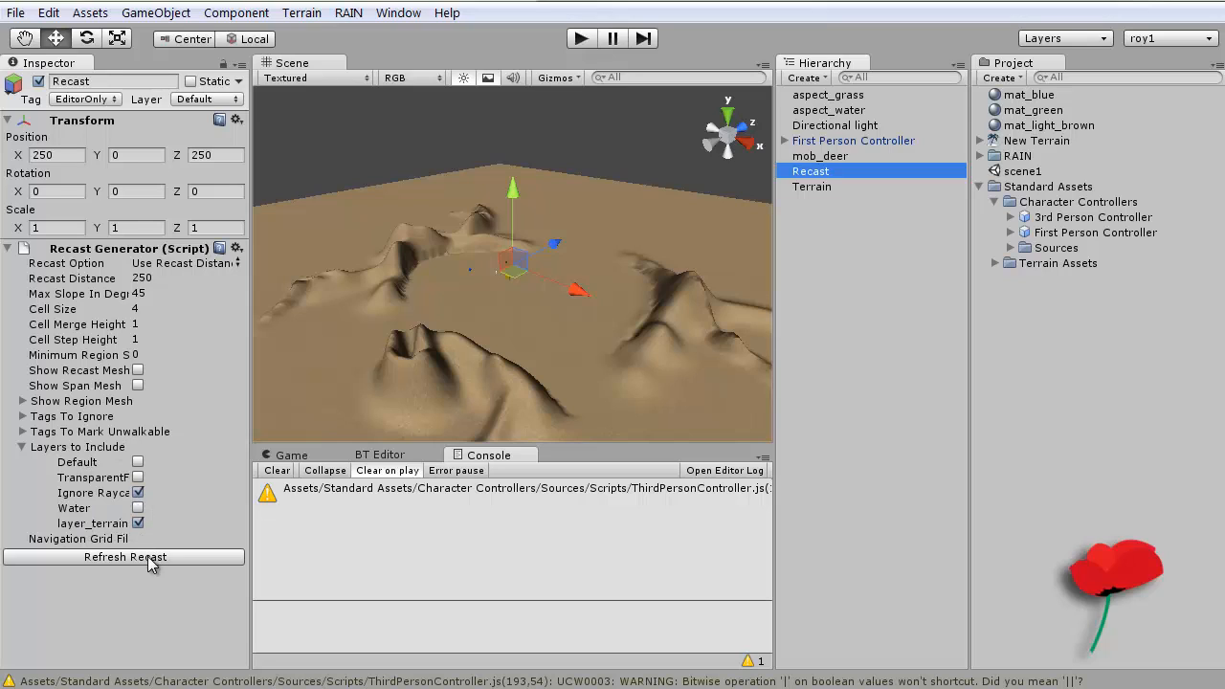
left_click(150, 564)
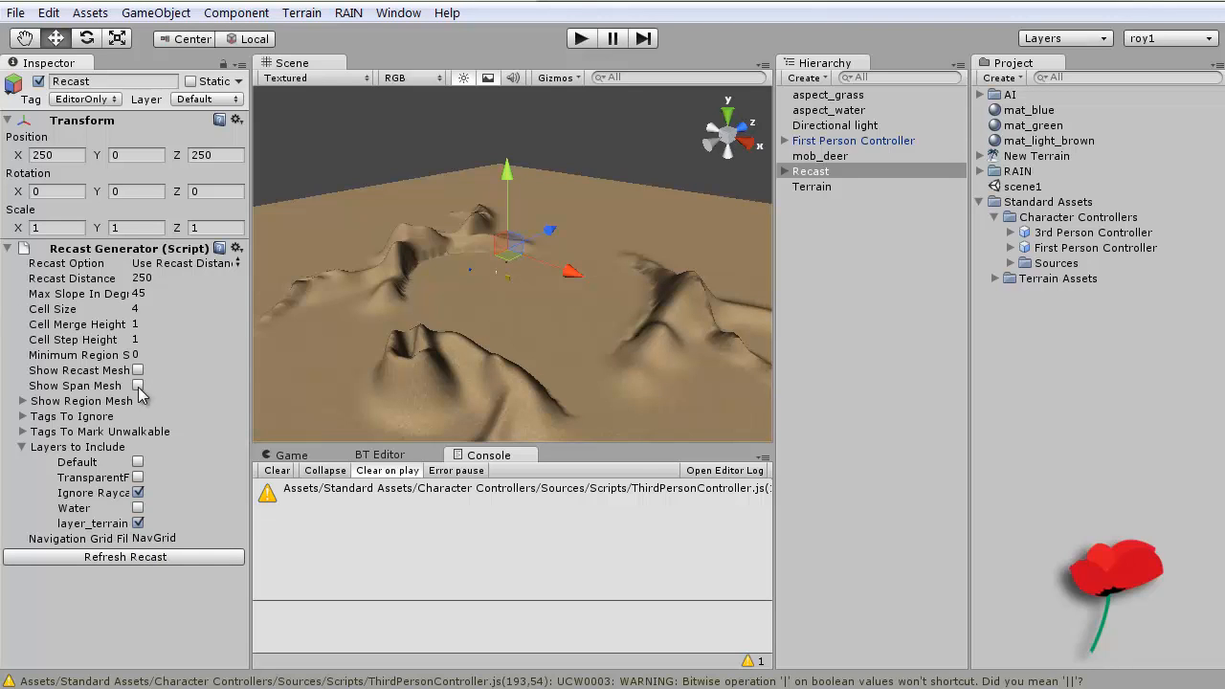
left_click(138, 385)
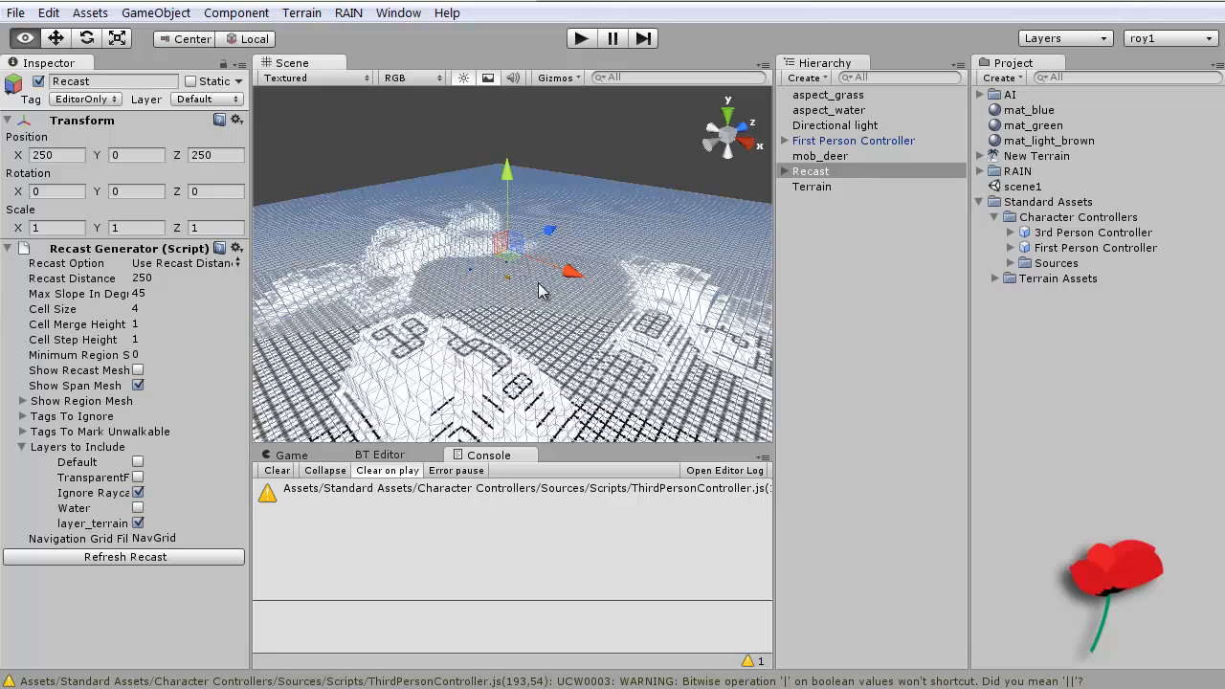
Step: Examine the span mesh around the hills and flat ground from several angles and hide it again
left_click_drag(569, 265, 481, 270, "alt")
scroll(480, 271, "up", 1)
scroll(480, 271, "up", 6)
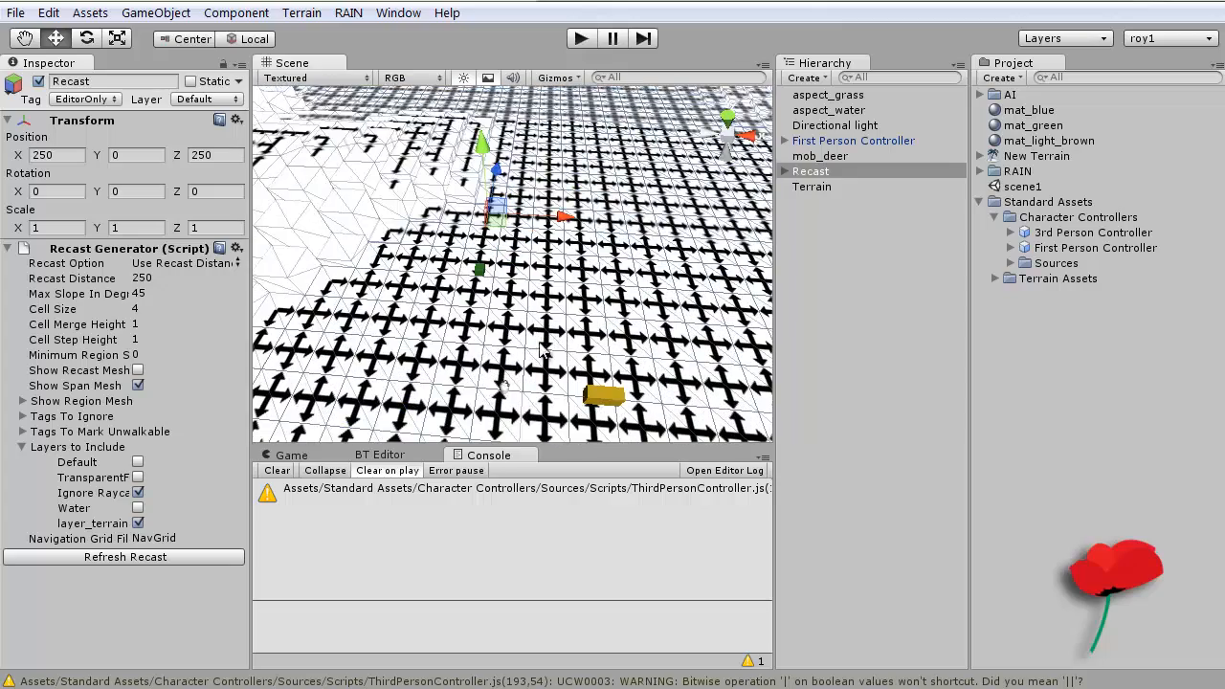
left_click_drag(381, 340, 446, 332, "alt")
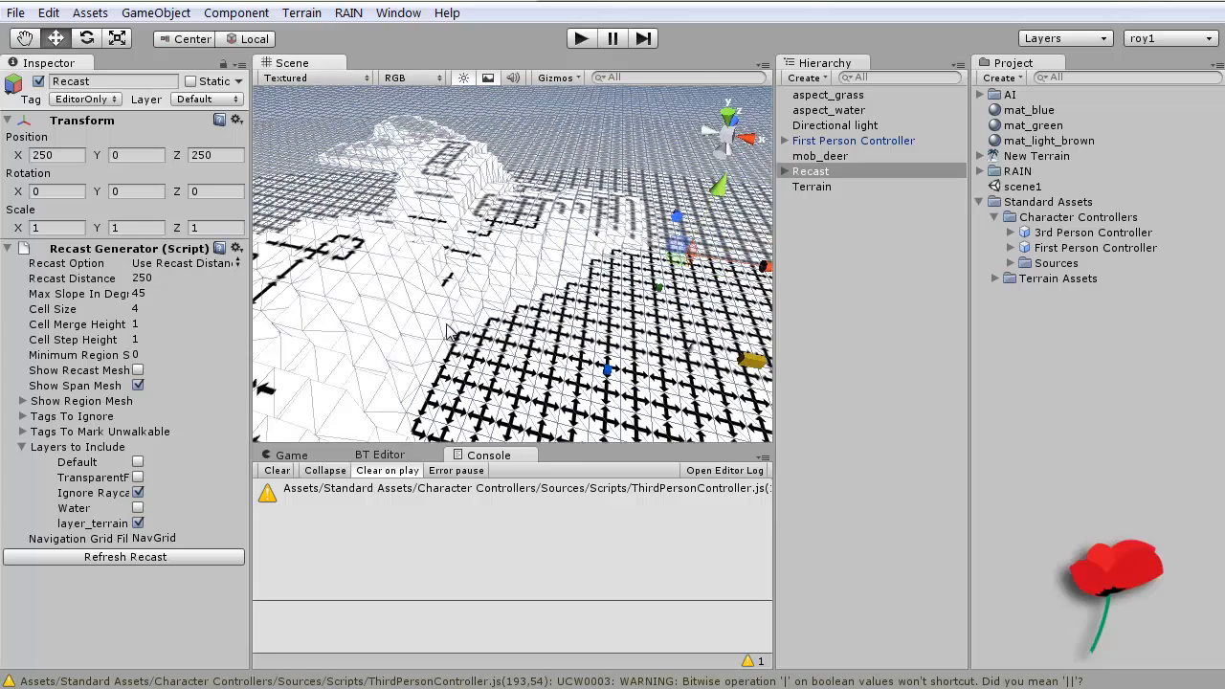
right_click_drag(402, 355, 409, 316, "alt")
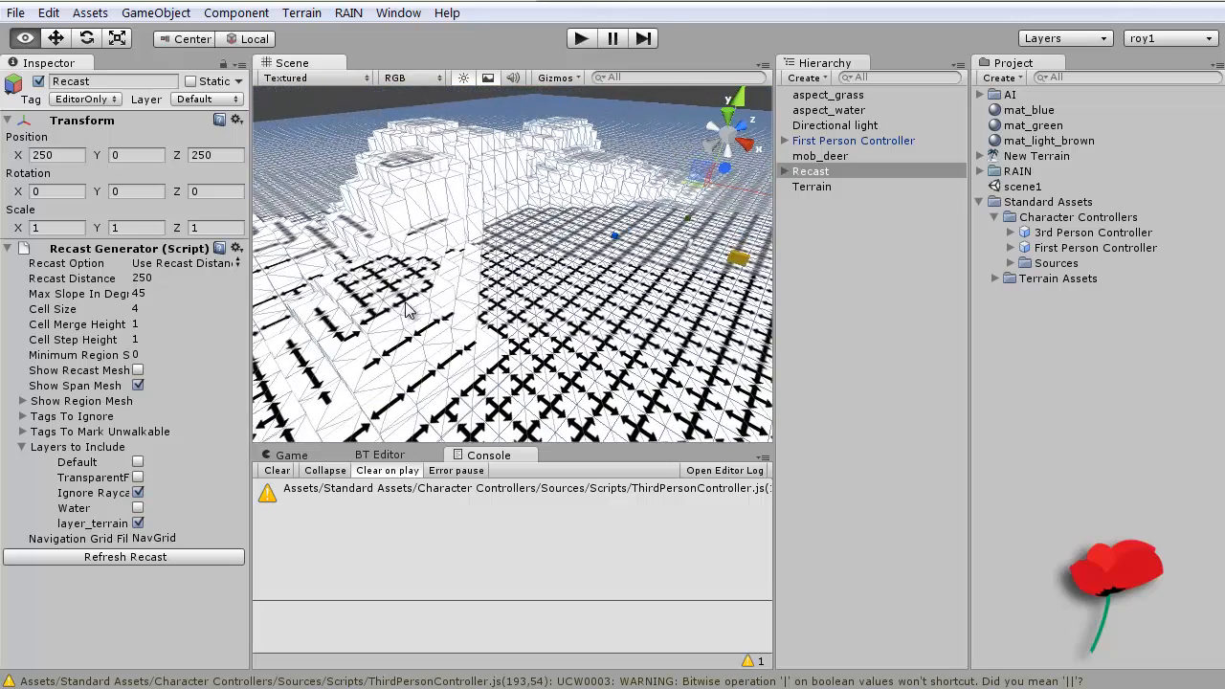
left_click_drag(406, 308, 467, 393, "alt")
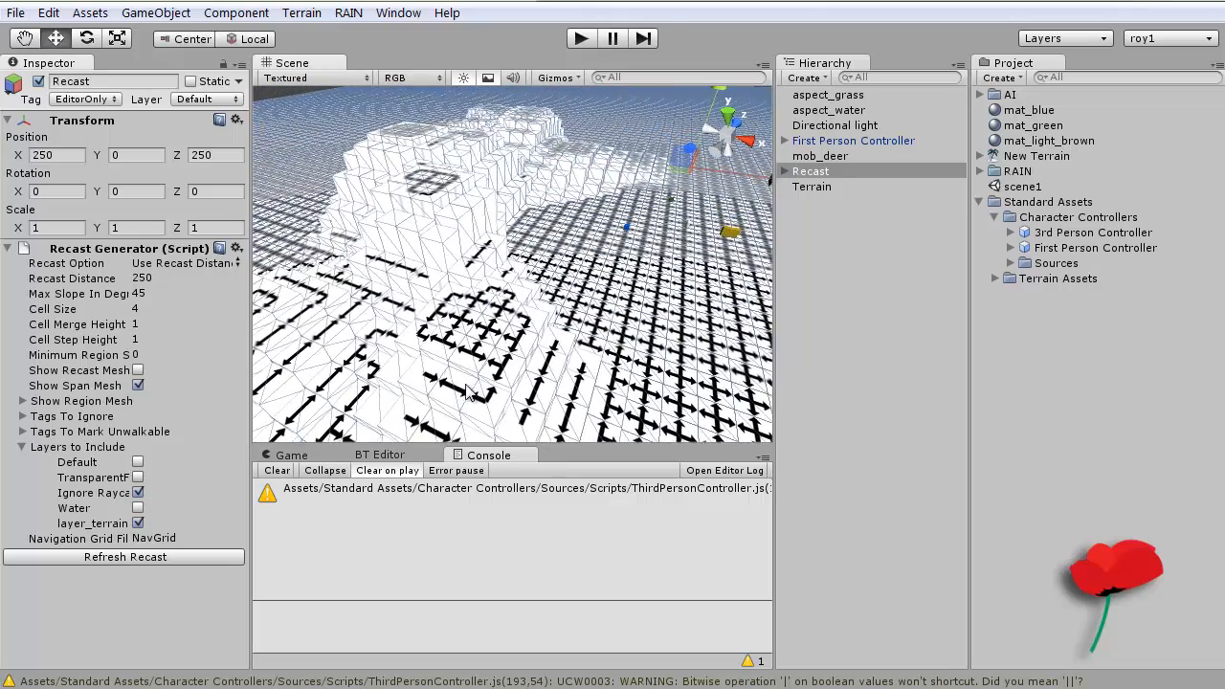
left_click_drag(407, 363, 431, 350, "alt")
middle_click_drag(632, 277, 454, 220)
left_click_drag(457, 201, 536, 273, "alt")
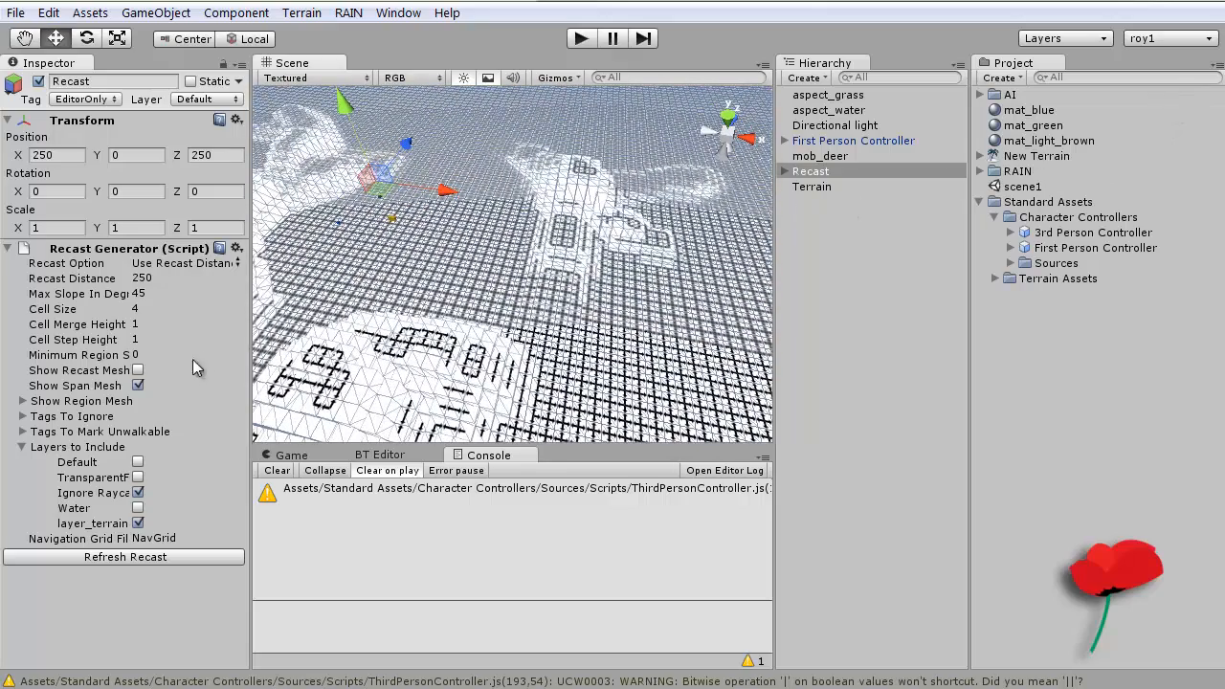
left_click(138, 386)
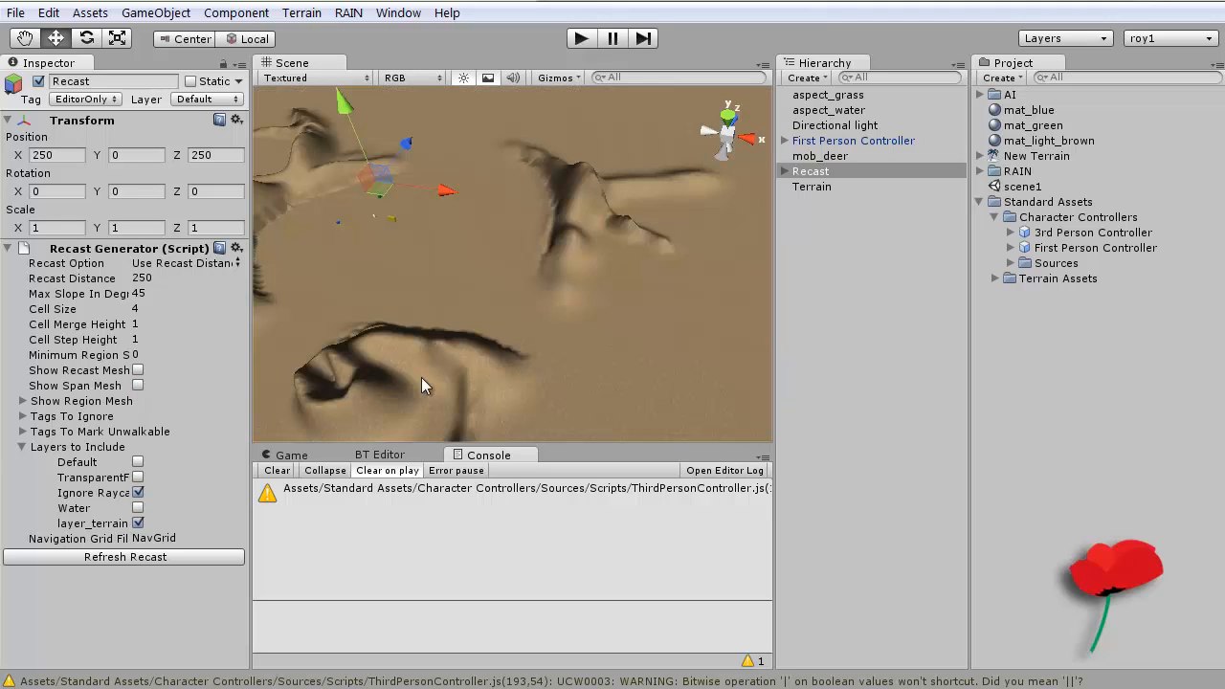
Step: Create a RAIN AI with a behavior tree mind on the mob_deer object
left_click(388, 217)
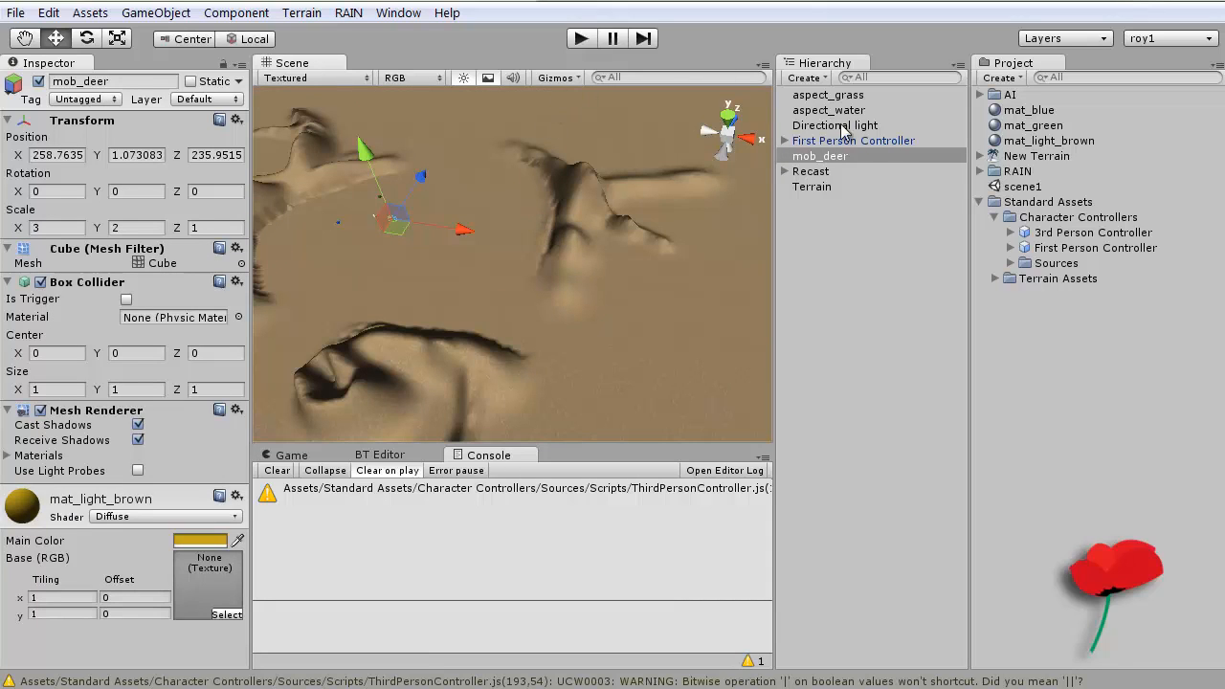
left_click(347, 13)
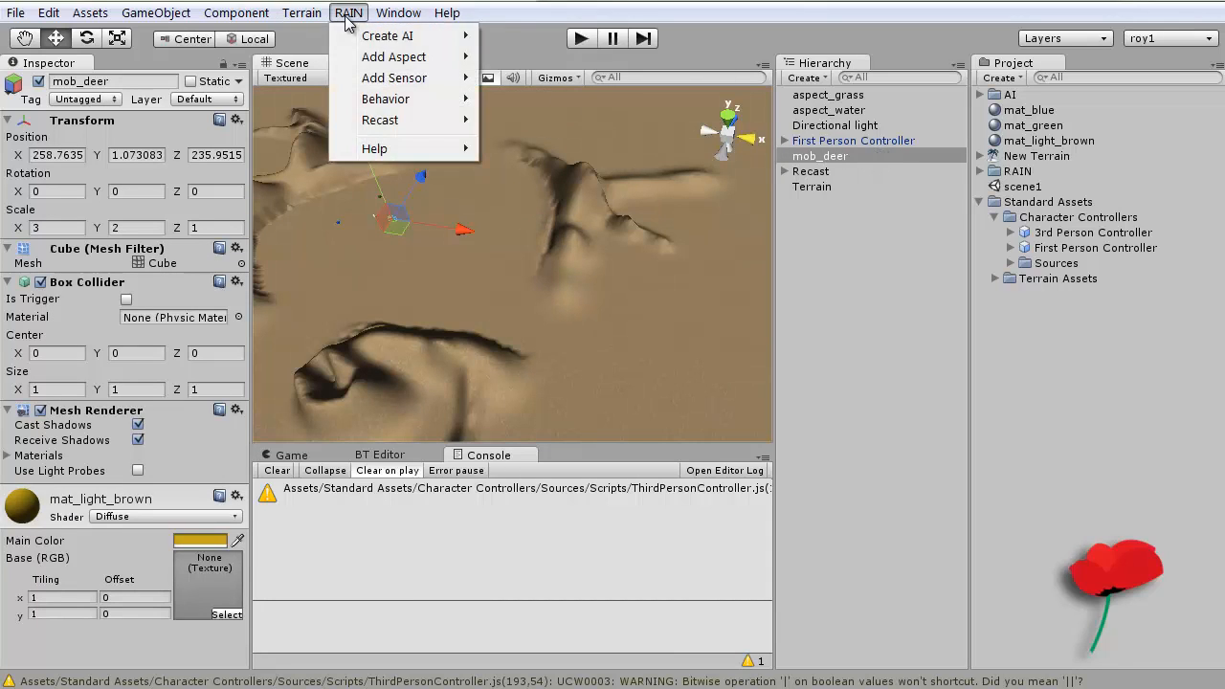
mouse_move(359, 36)
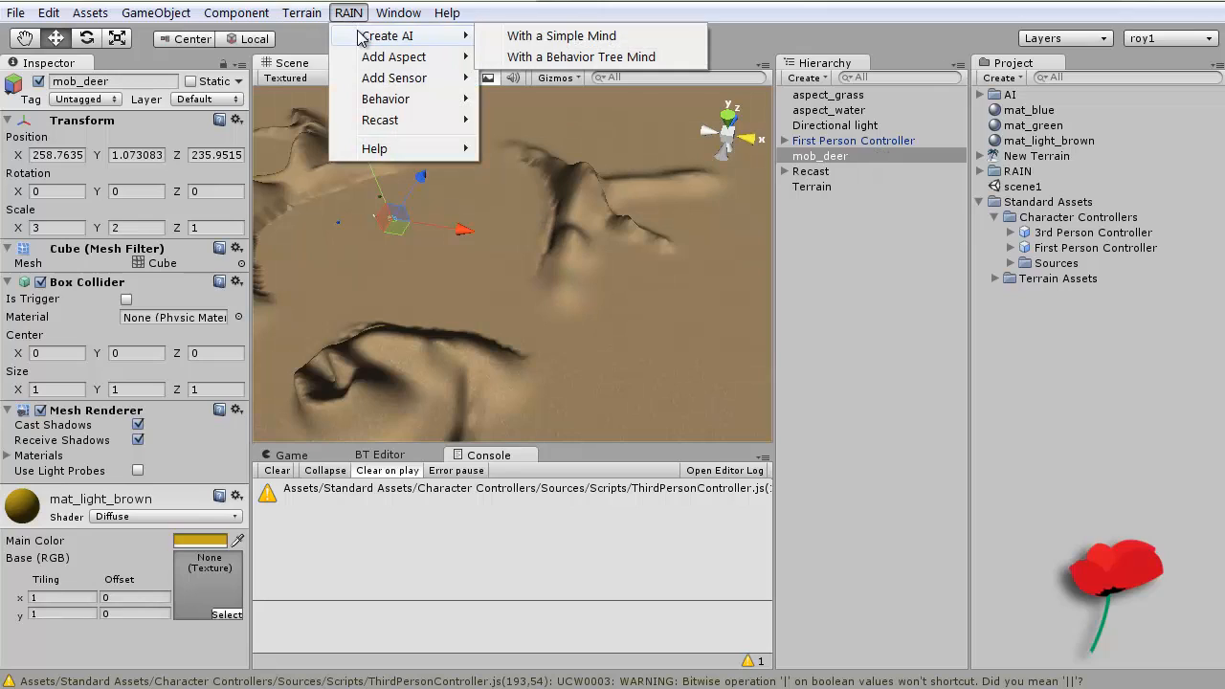
left_click(574, 57)
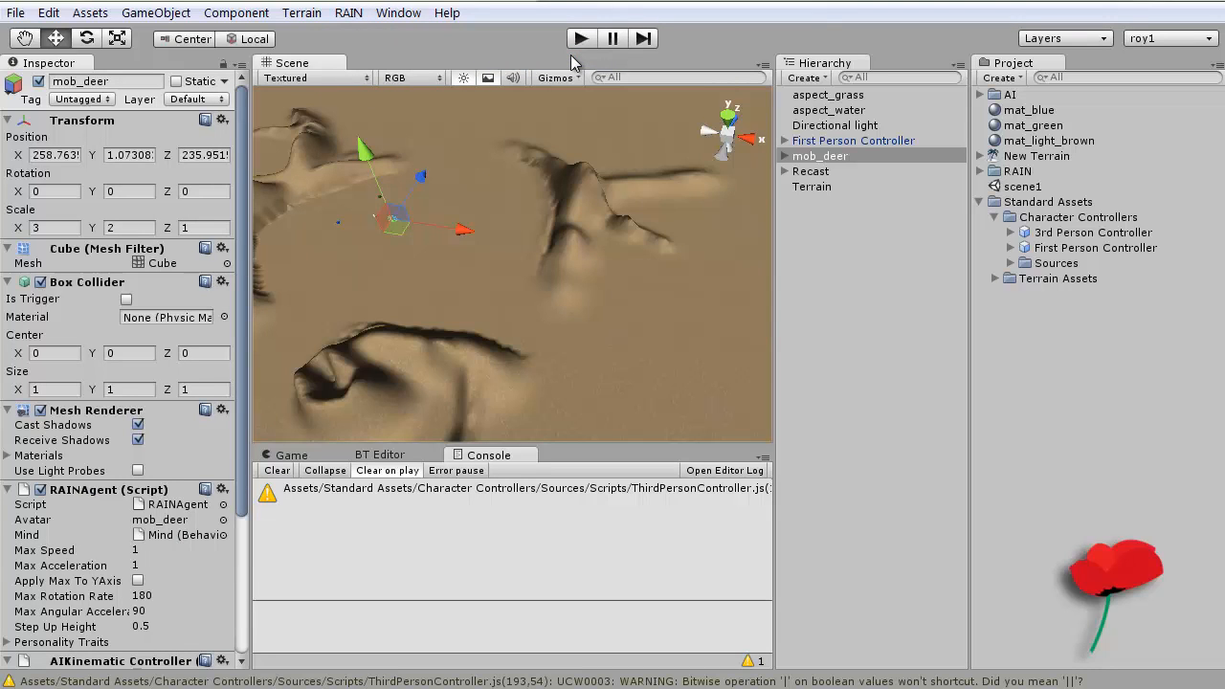
Step: Examine mob_deer's RAIN agent settings and its Mind, Obstacle Avoidance Collider and Path Manager child objects
left_click_drag(242, 142, 238, 329)
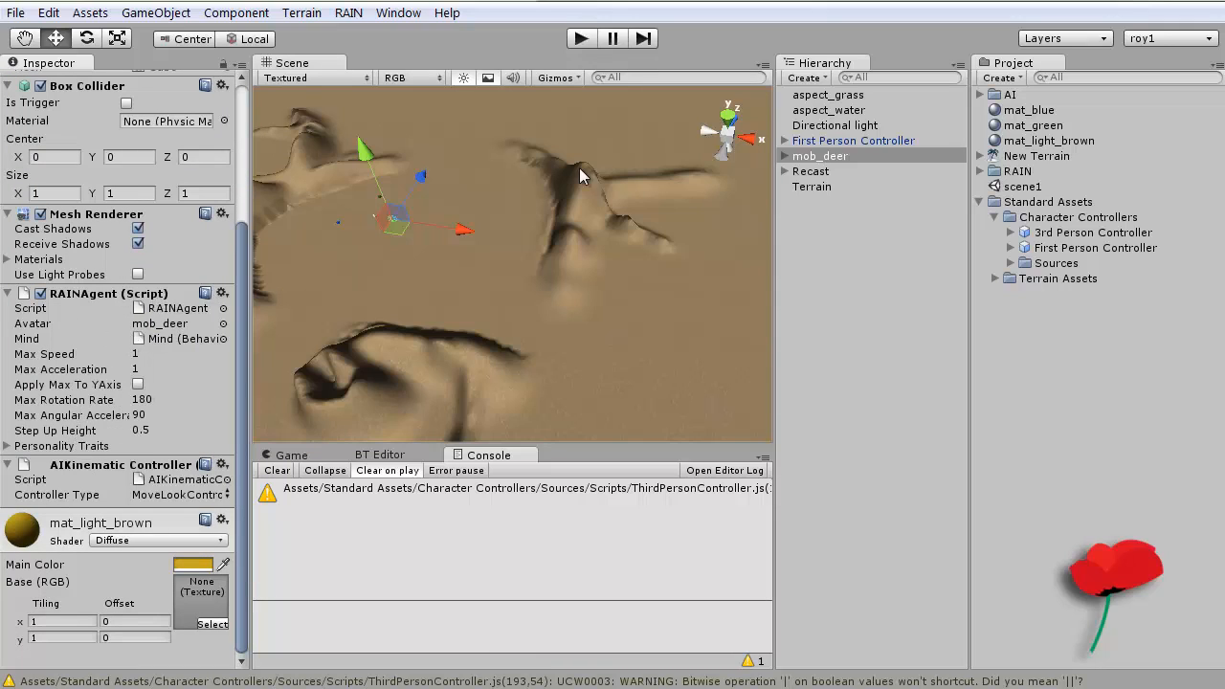
left_click(785, 156)
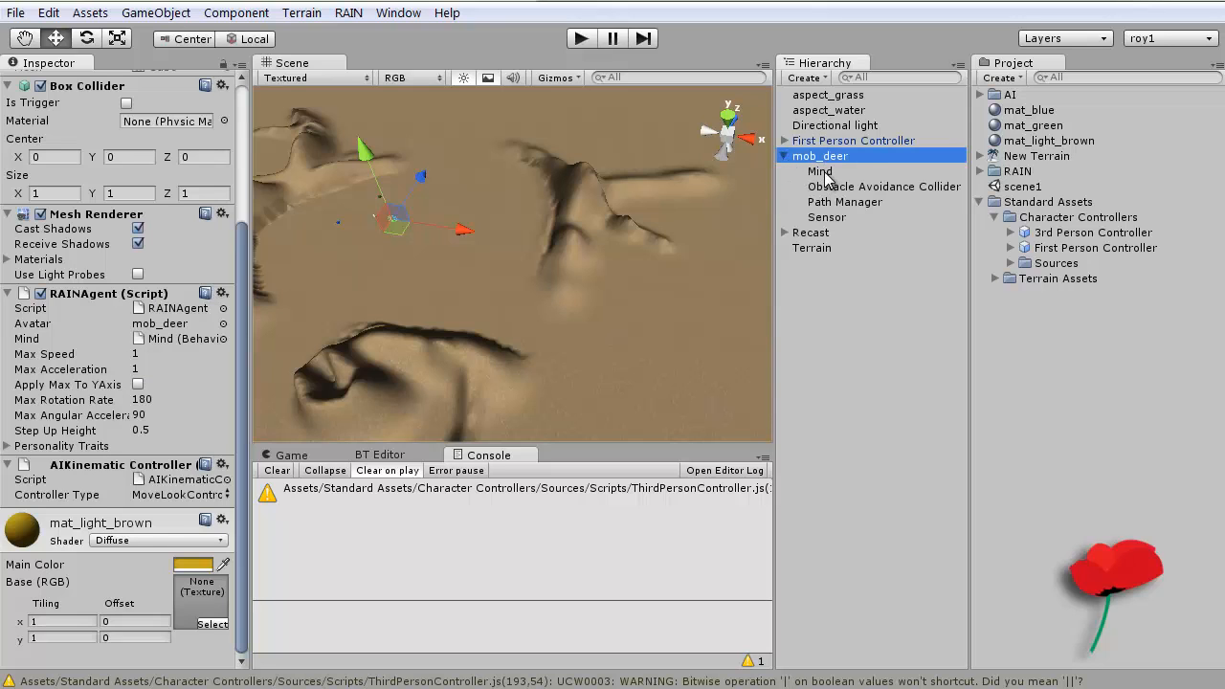
left_click(820, 173)
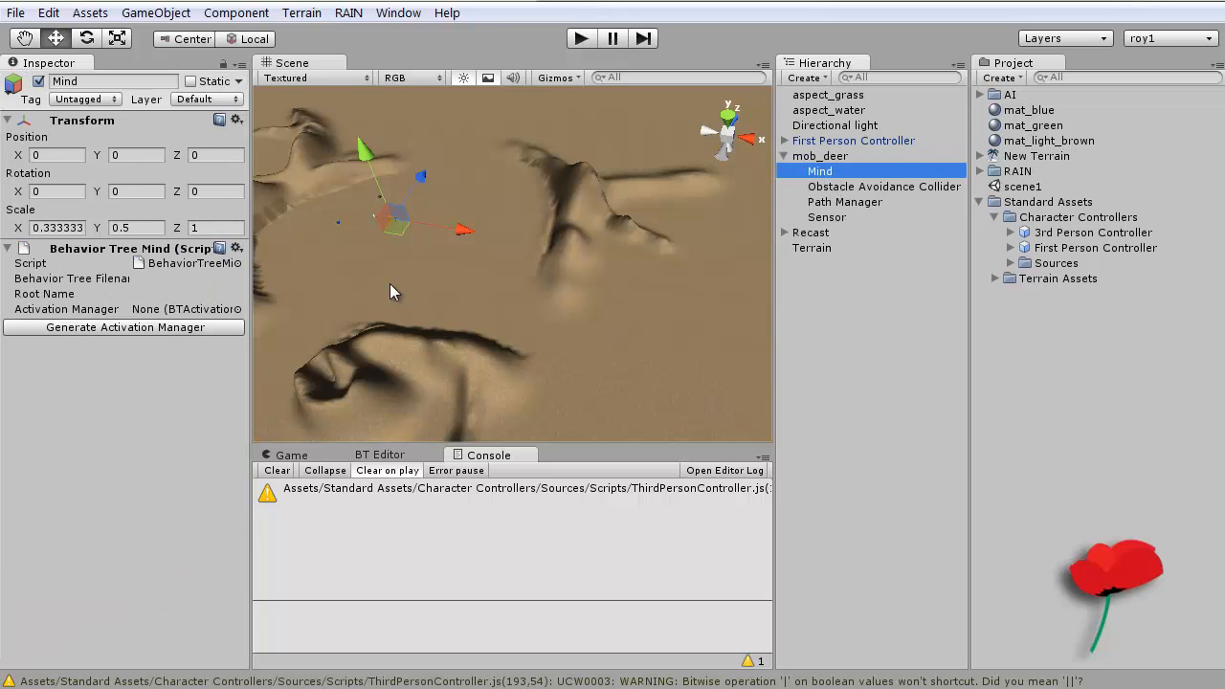
scroll(389, 284, "up", 5)
scroll(469, 260, "down", 3)
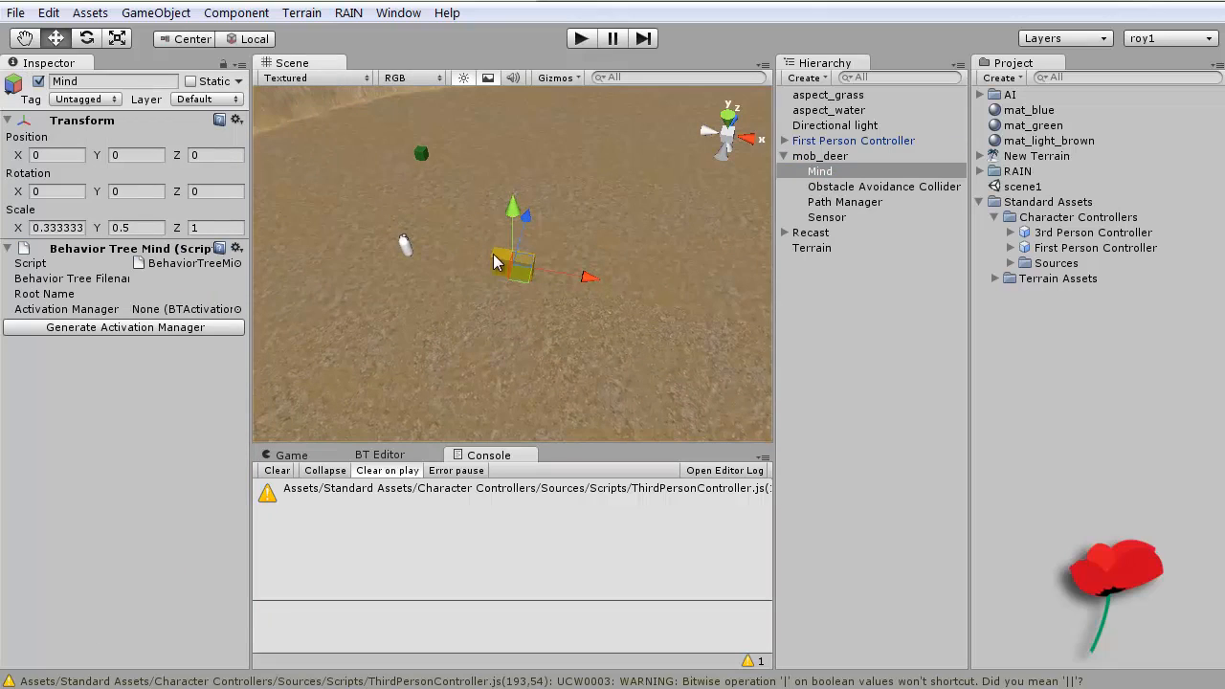
left_click(864, 187)
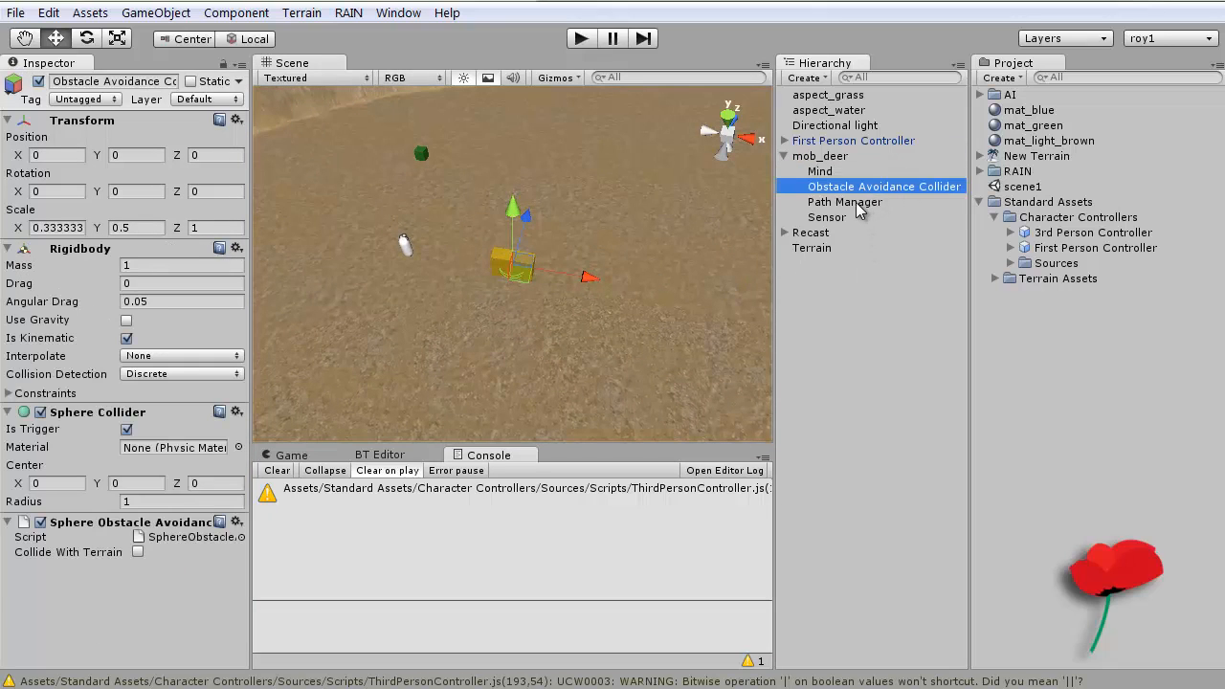
left_click(856, 203)
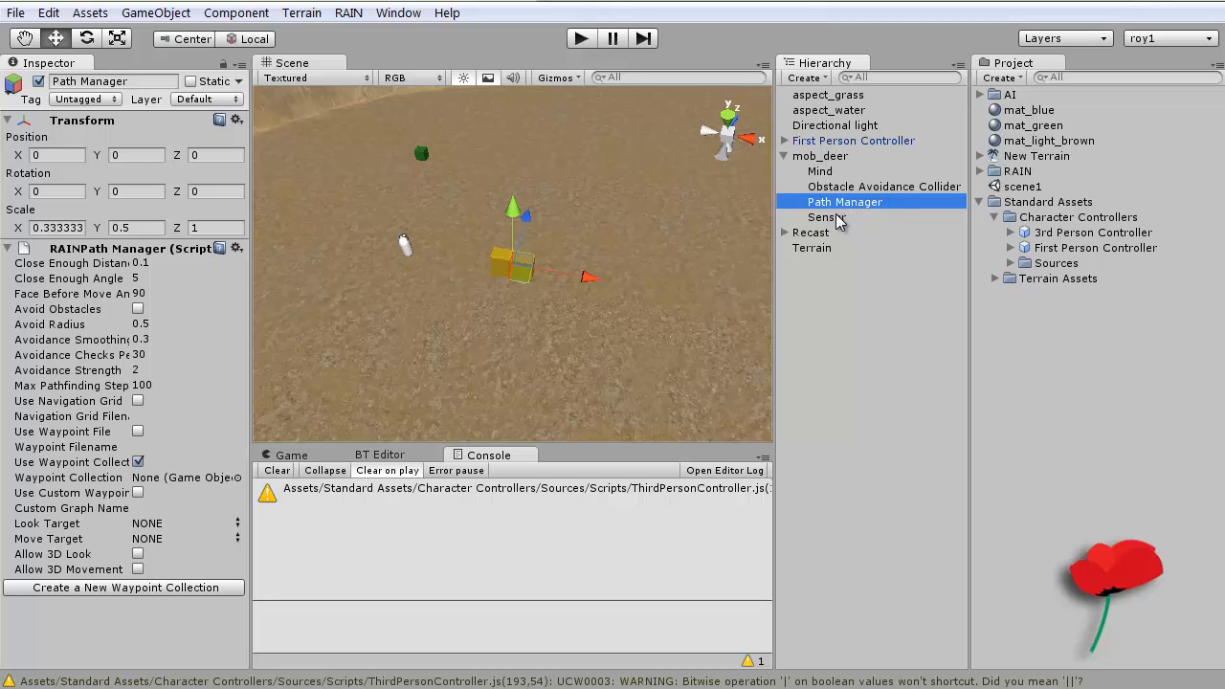
Step: Set the Recast object's navigation grid filename to nav_terrain and copy the name
left_click(829, 234)
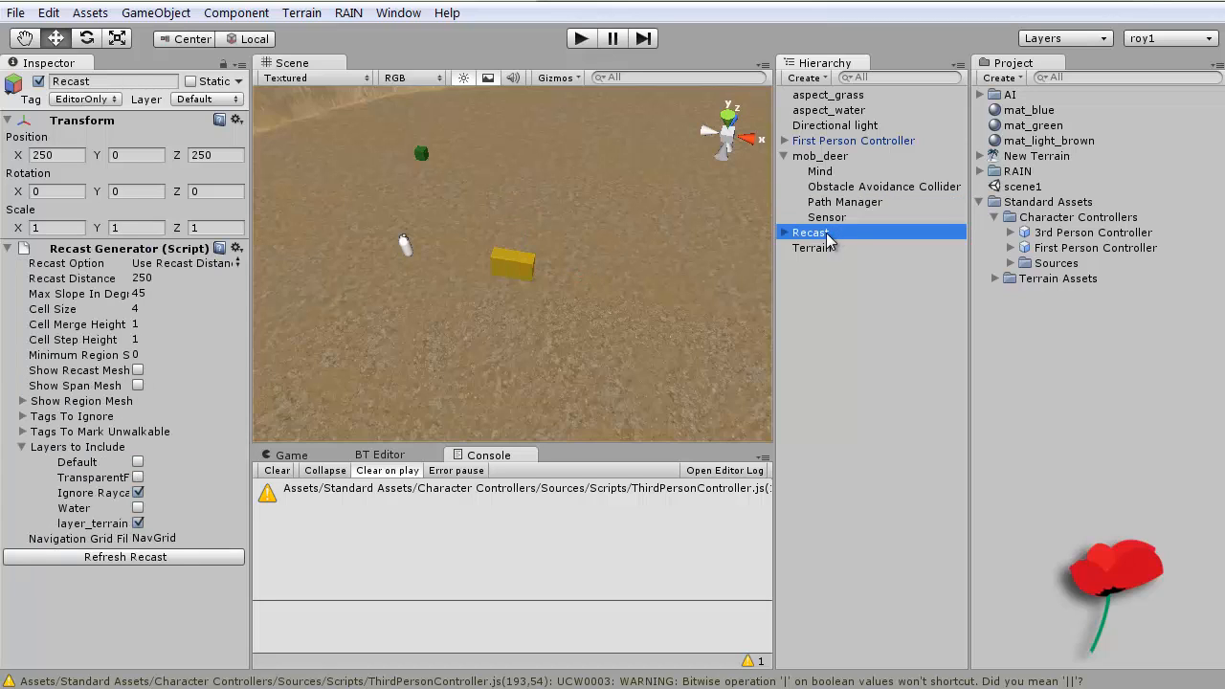
left_click(163, 538)
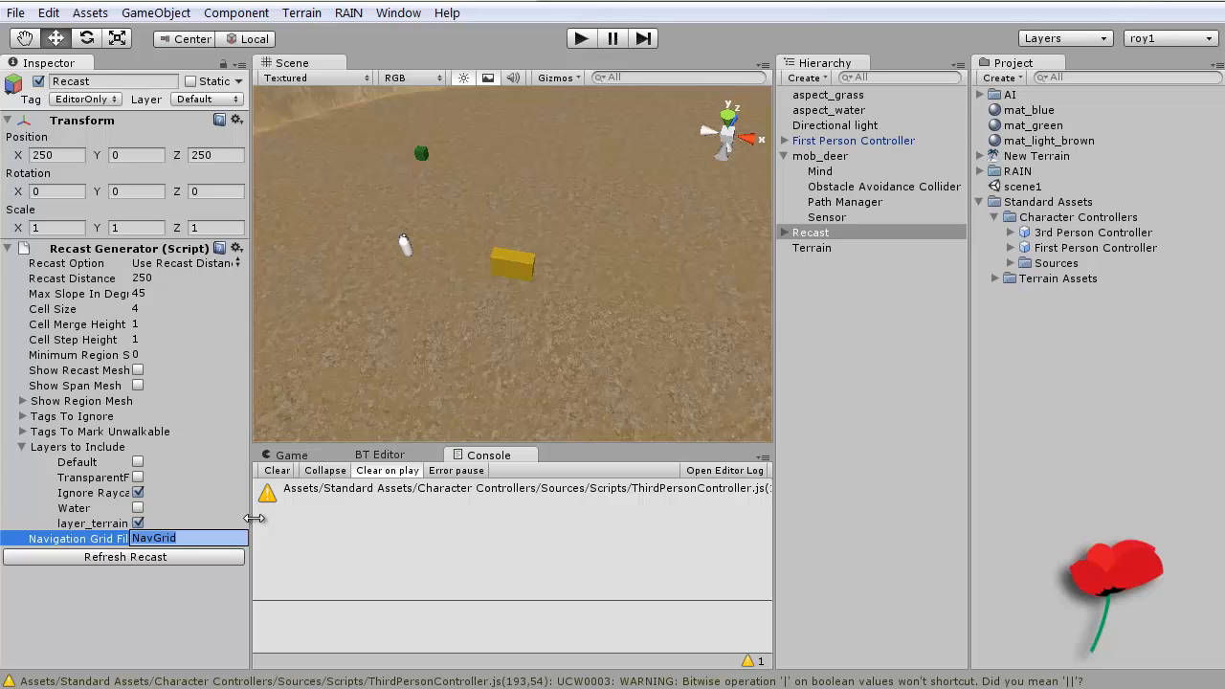
type("nav_terrain")
key("Return")
key("ctrl+c")
Step: Enable the navigation grid on mob_deer's Path Manager and paste nav_terrain as its navigation grid filename
left_click(861, 205)
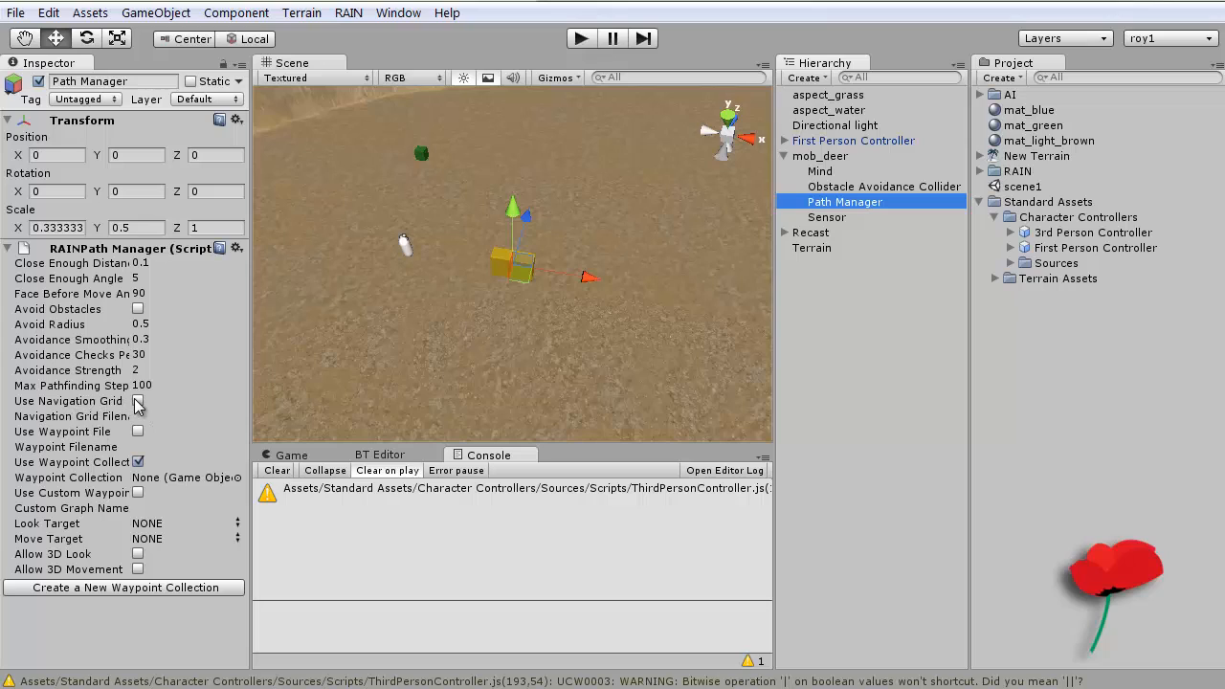
left_click(139, 402)
left_click(176, 416)
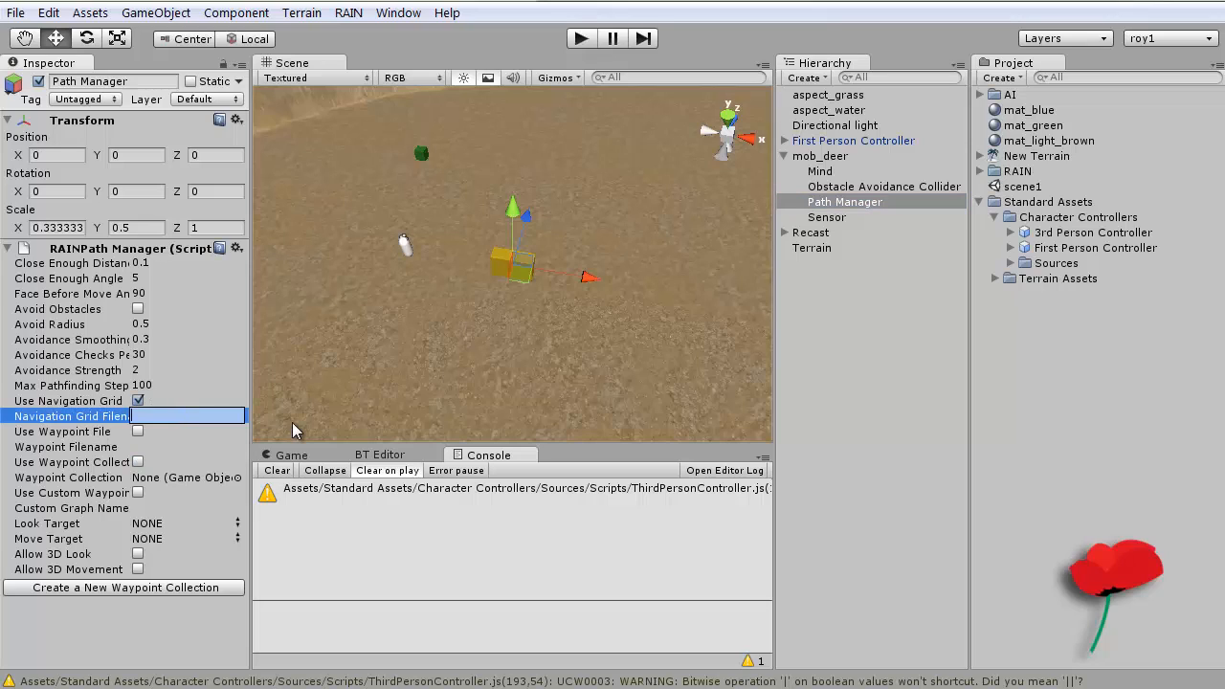
key("ctrl+v")
Step: Set the sensation name in the Expanding Box Sensor of mob_deer's Sensor object to smell
left_click(841, 220)
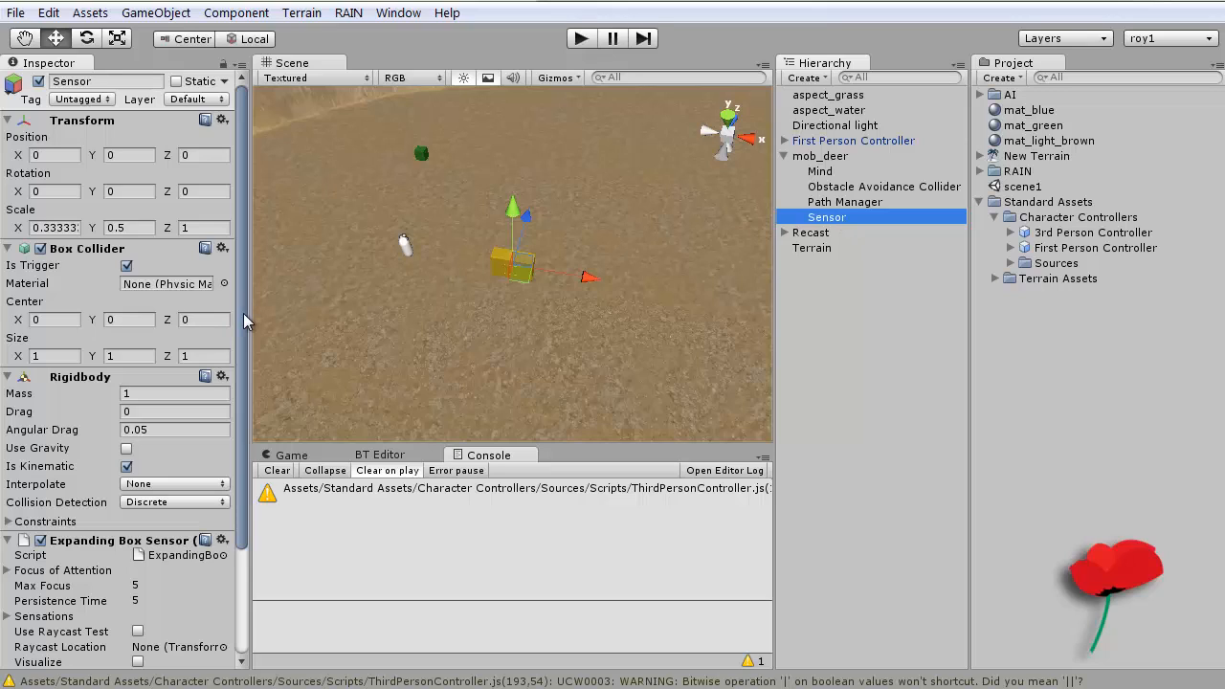
left_click_drag(244, 323, 247, 496)
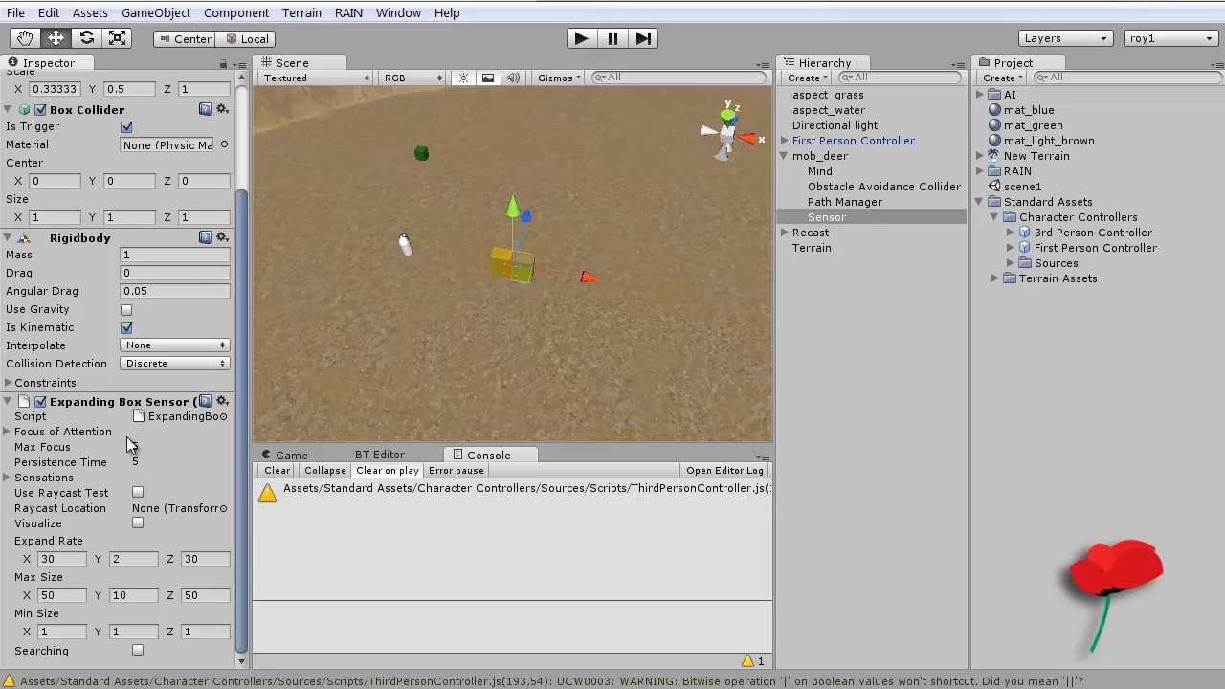
left_click(8, 436)
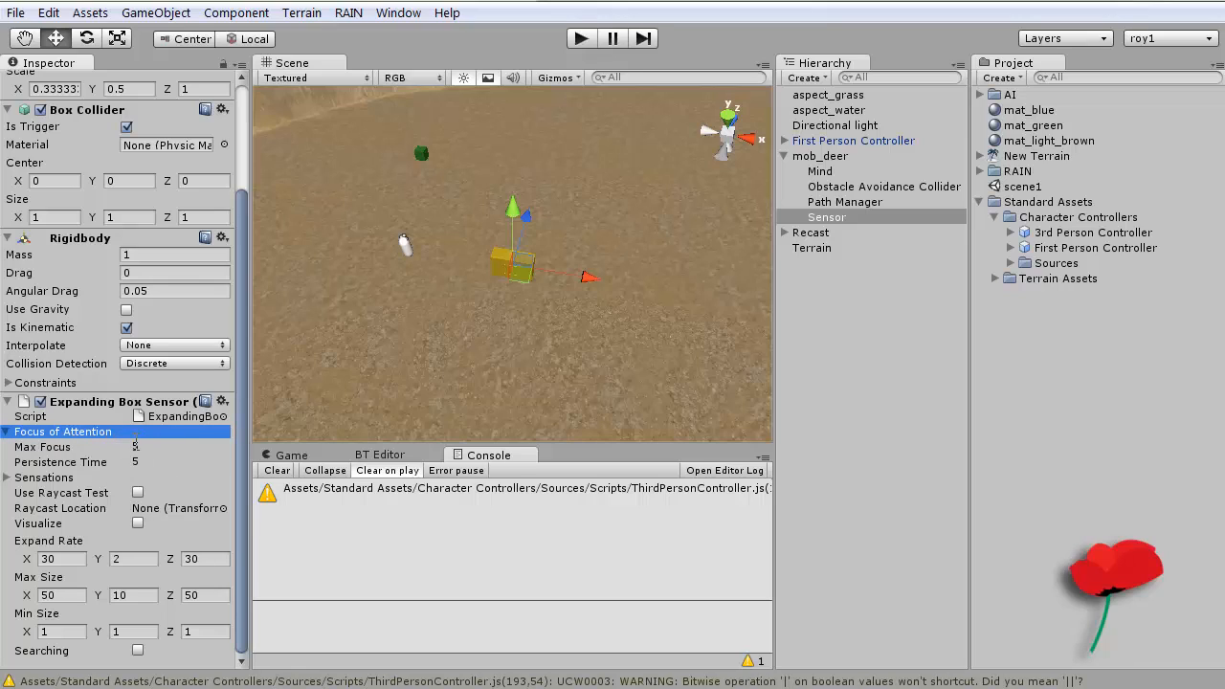
left_click(9, 432)
left_click(9, 478)
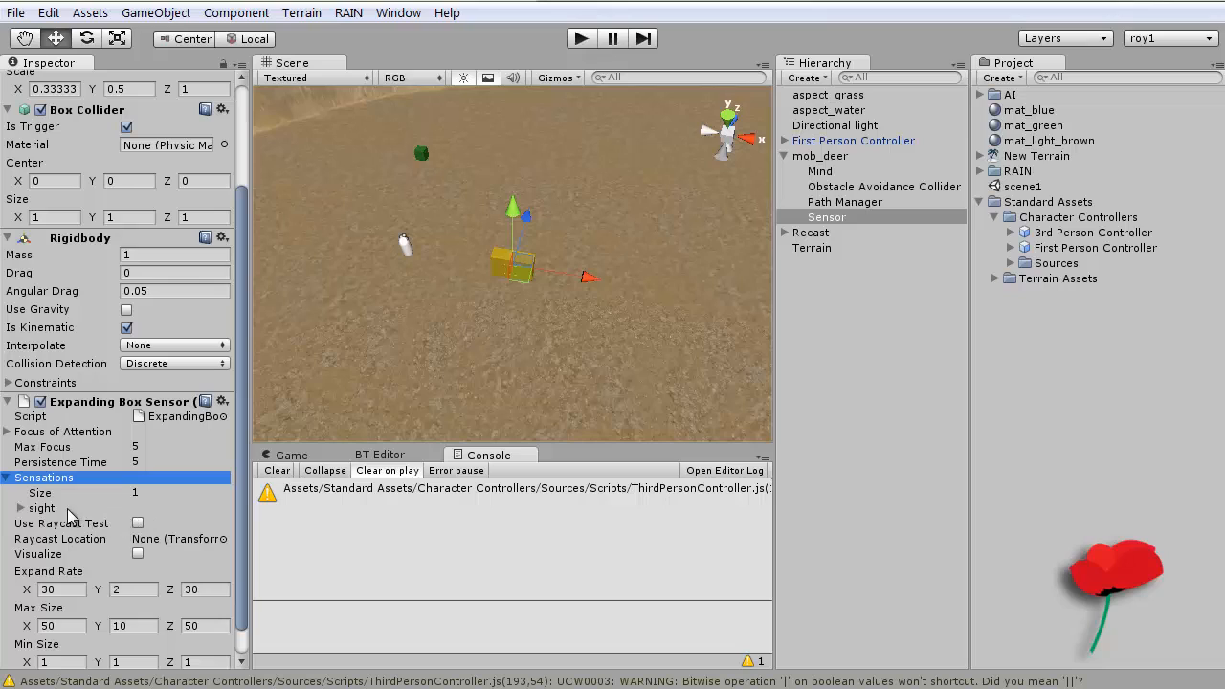
left_click(68, 509)
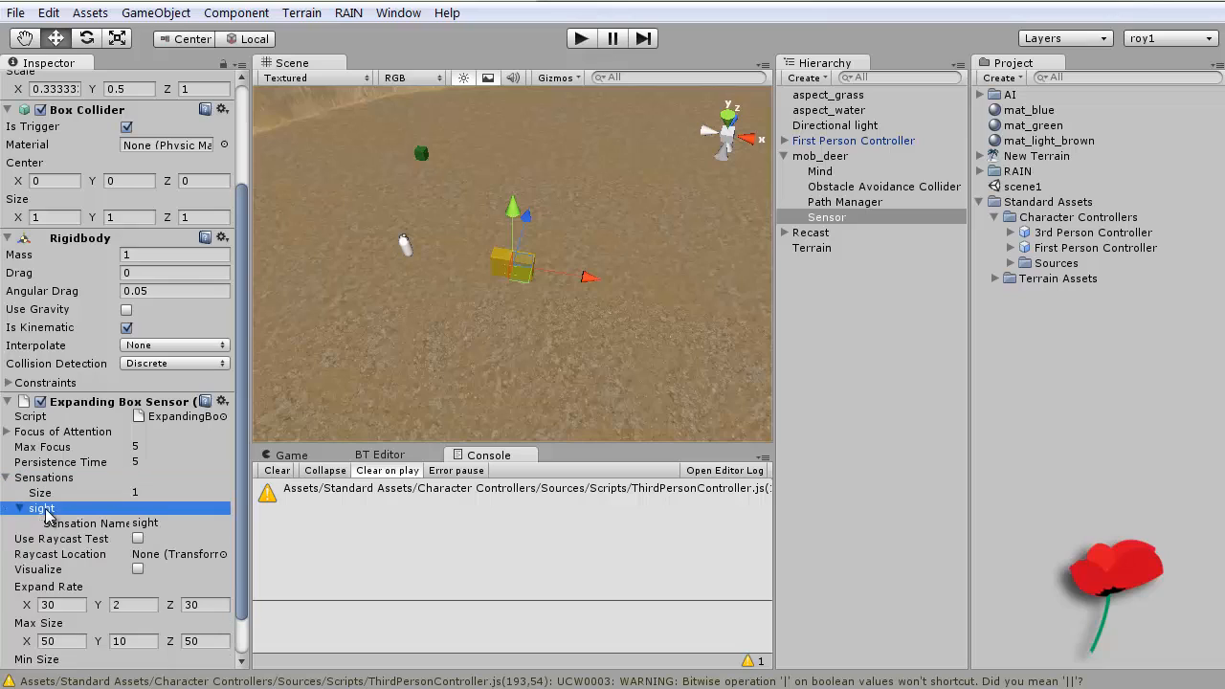
left_click(153, 521)
type("small")
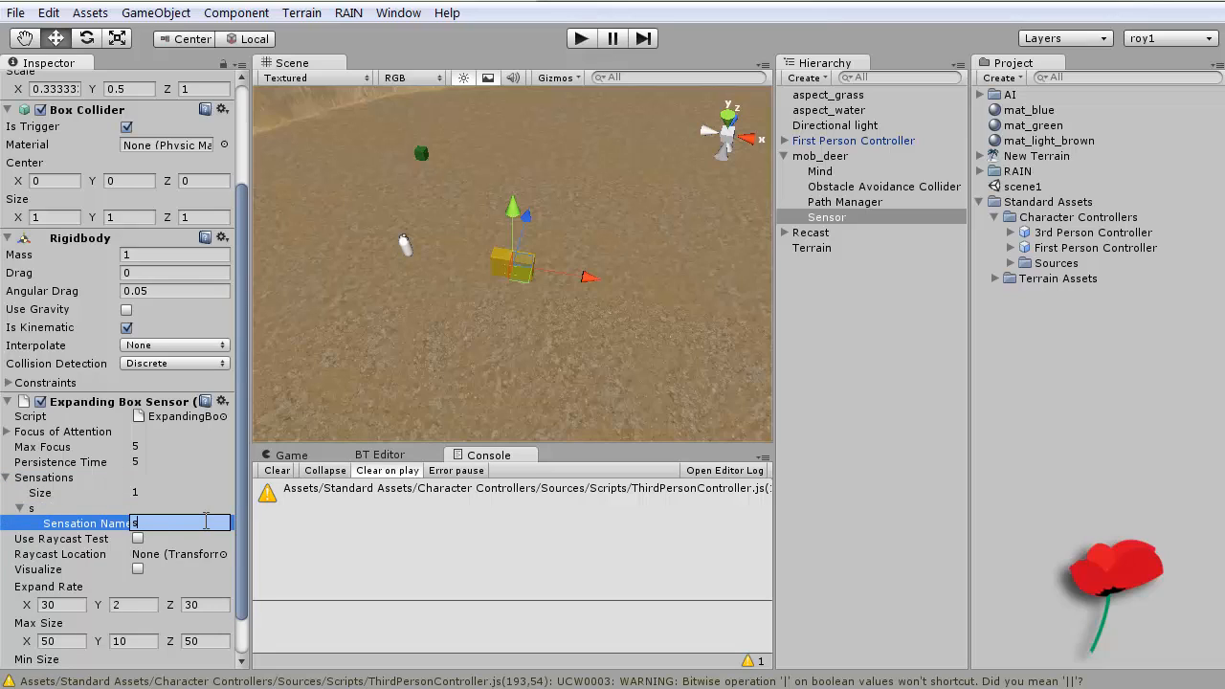
key("BackSpace")
key("BackSpace")
key("BackSpace")
type("e")
key("Return")
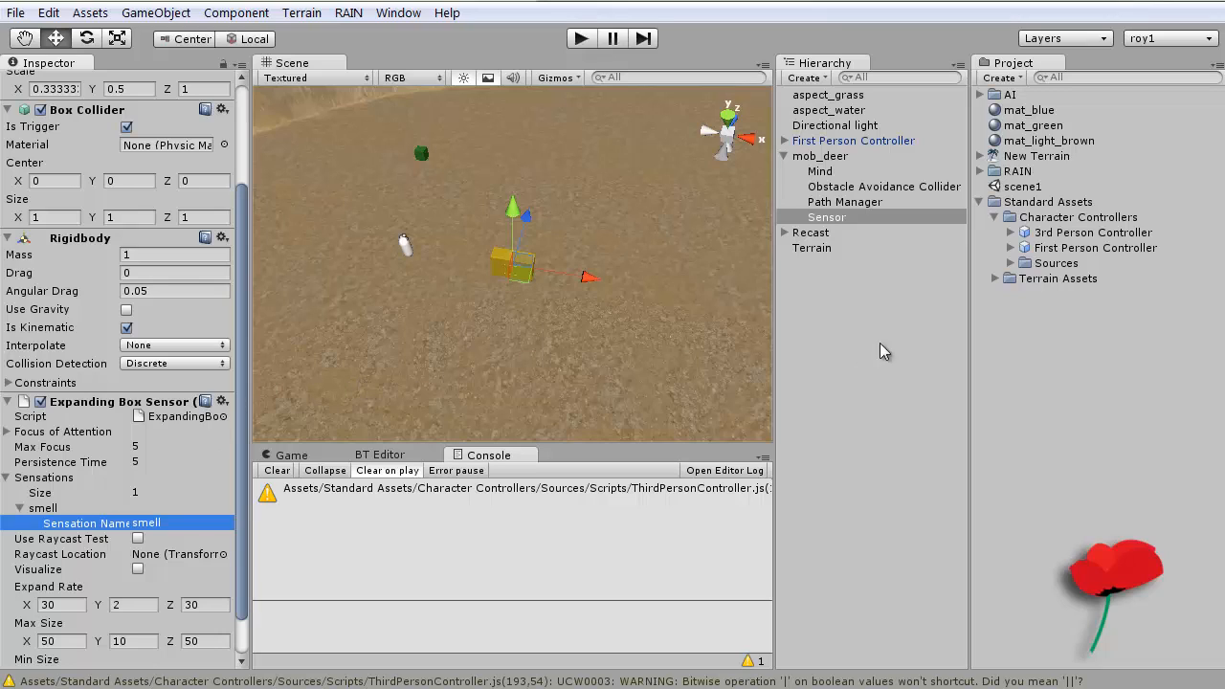
Step: Review the Path Manager, Obstacle Avoidance Collider and Mind components under mob_deer
left_click(866, 201)
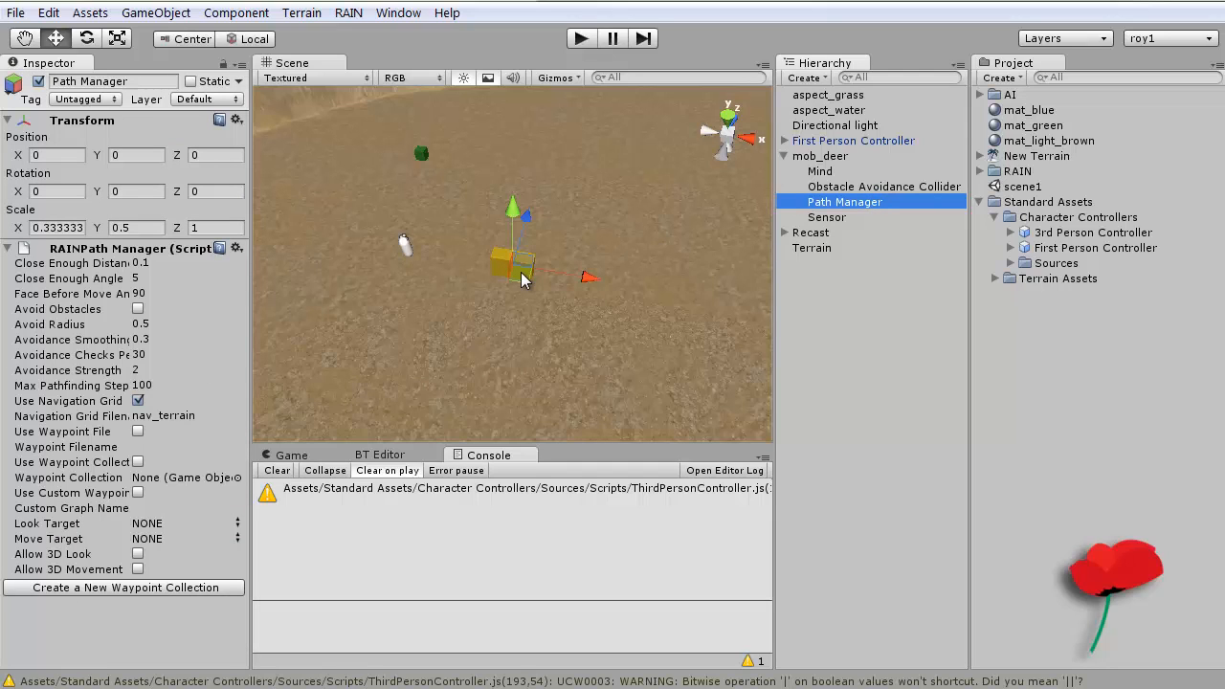
left_click(827, 218)
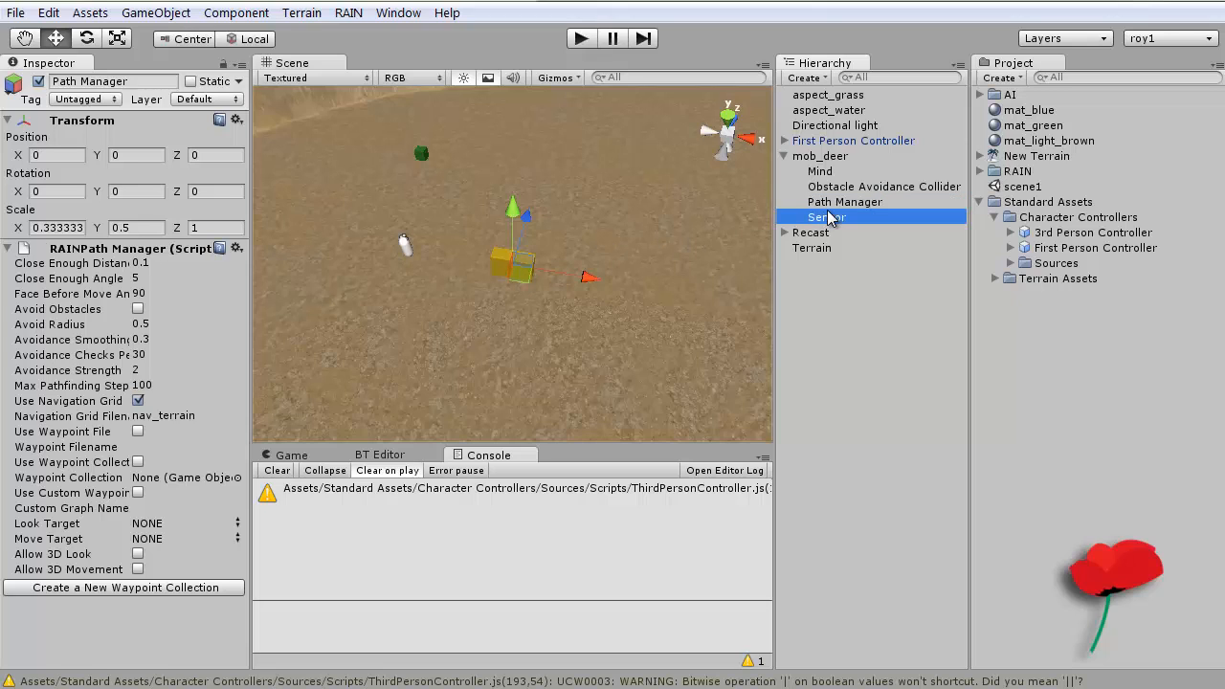
left_click(864, 188)
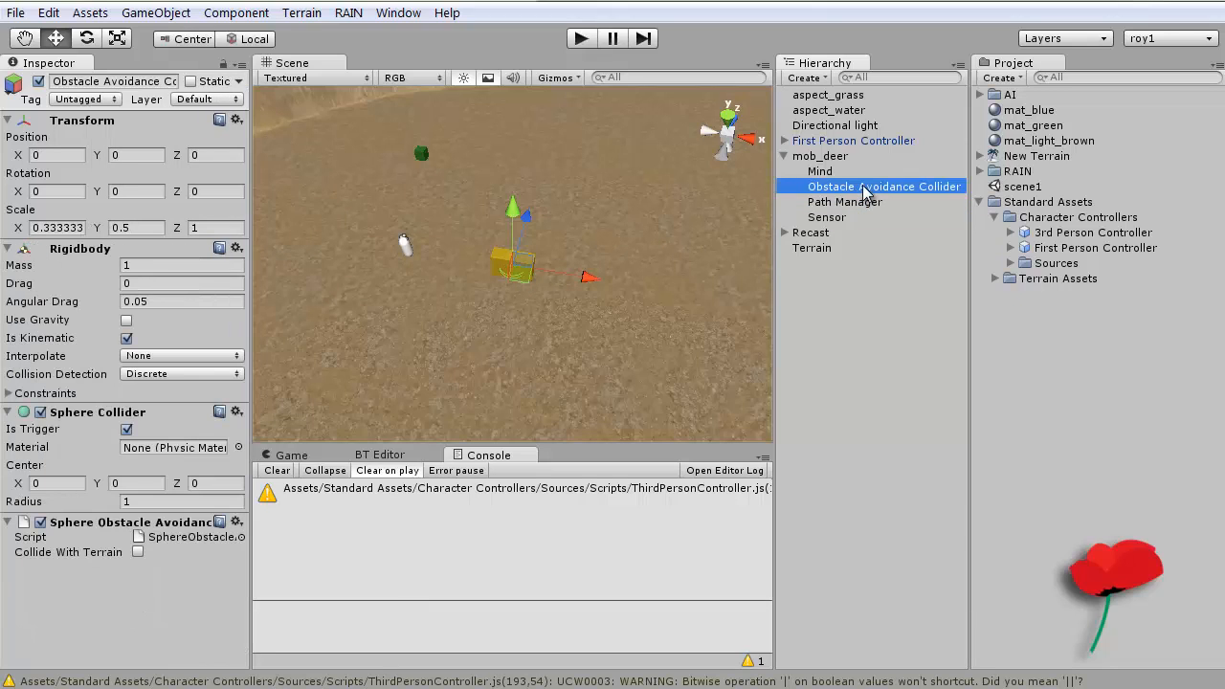
left_click(823, 173)
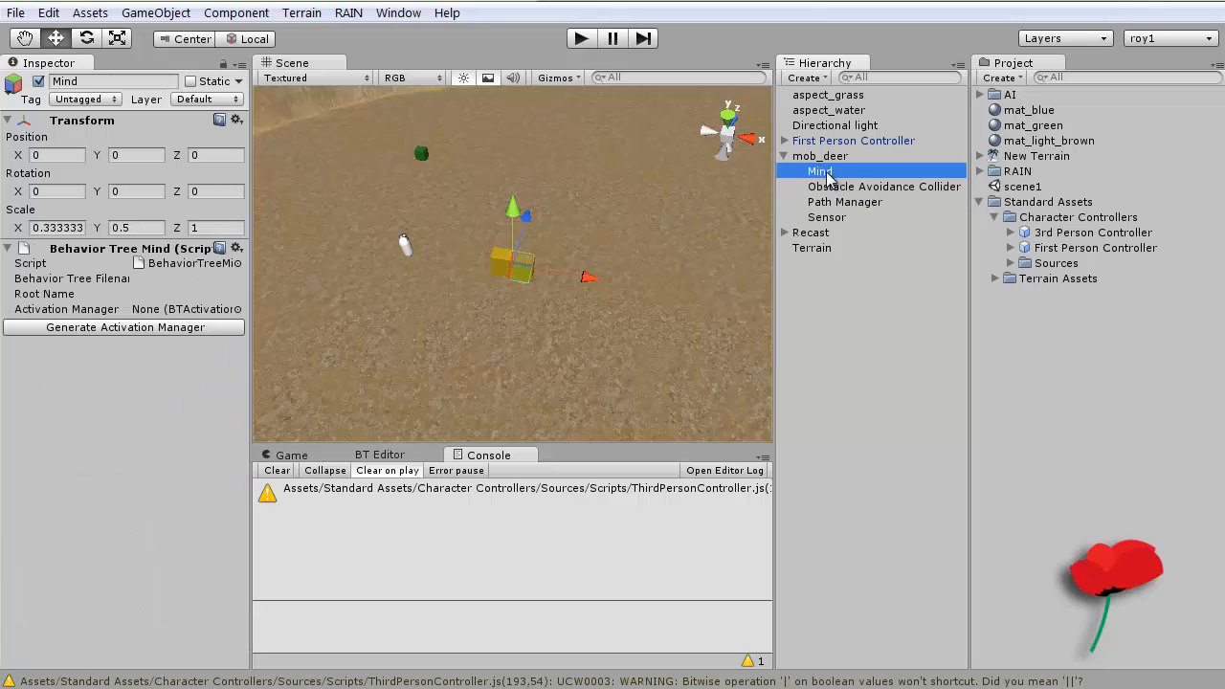
Step: Create a new behavior tree named BT_deer in the behavior tree editor with mob_deer selected
left_click(821, 157)
left_click(347, 13)
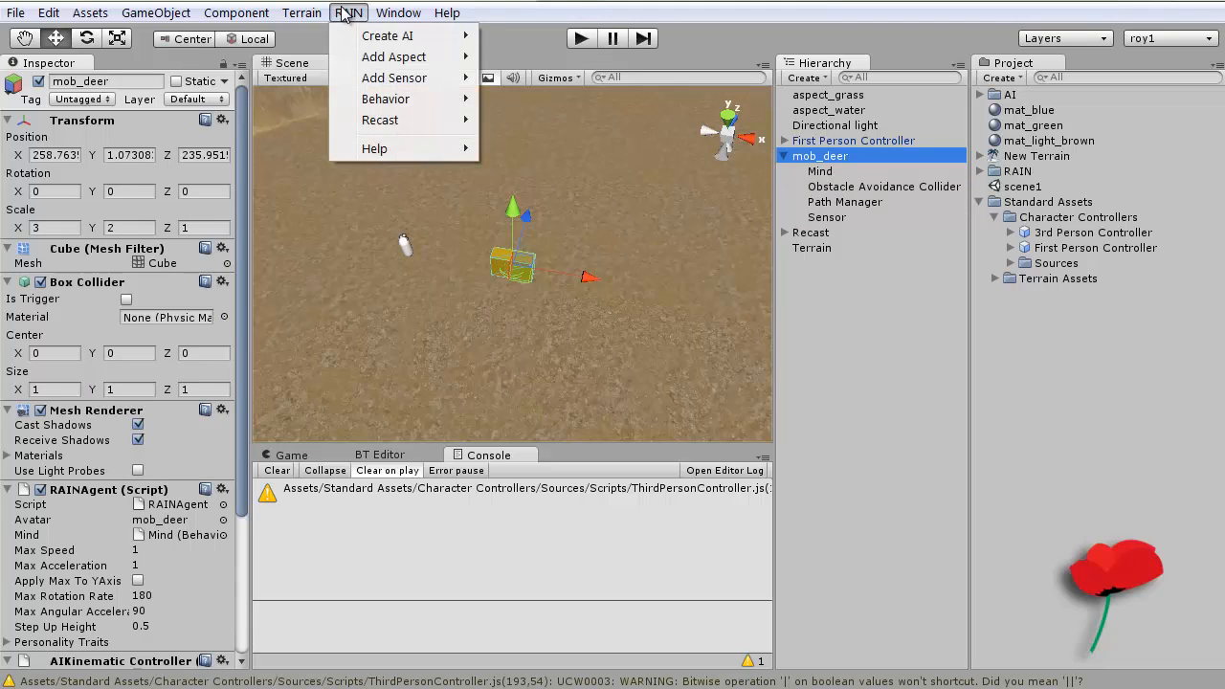
mouse_move(400, 110)
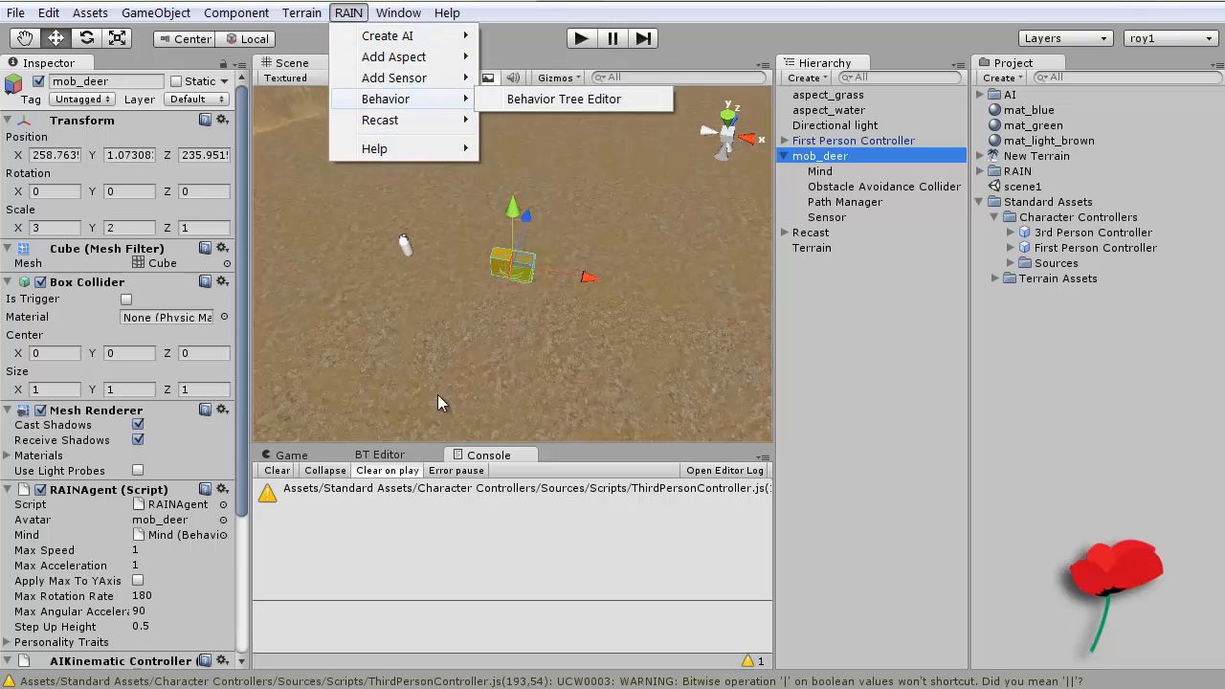
left_click(373, 456)
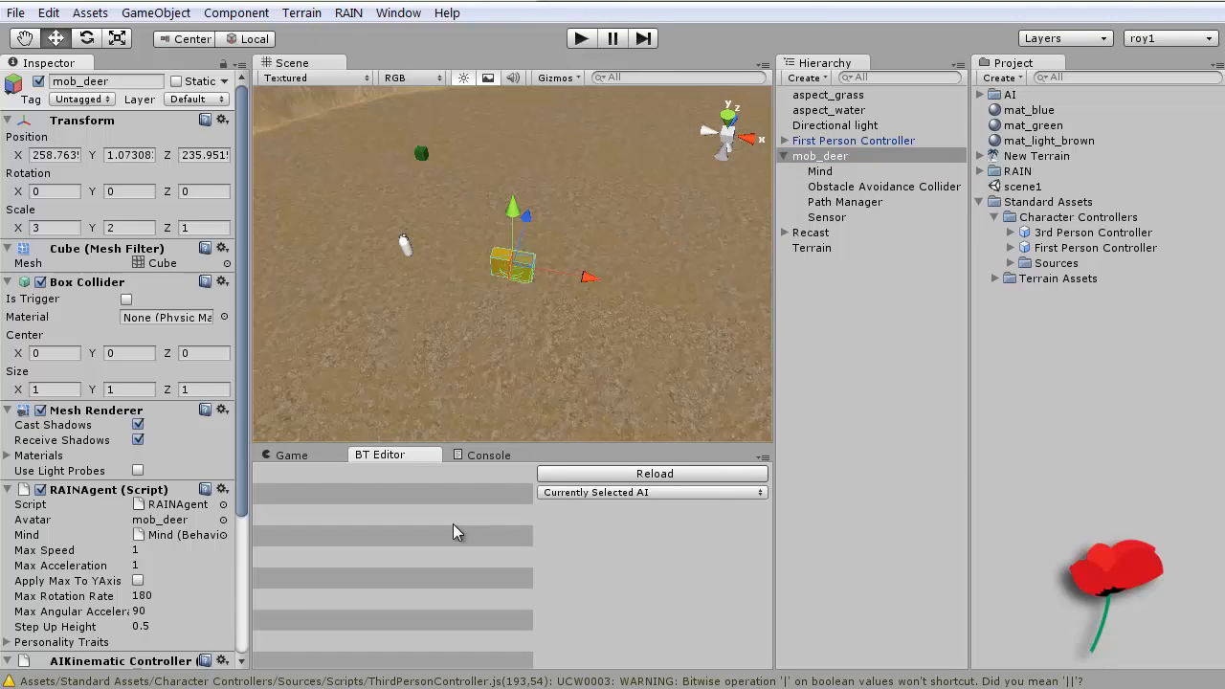
left_click(609, 493)
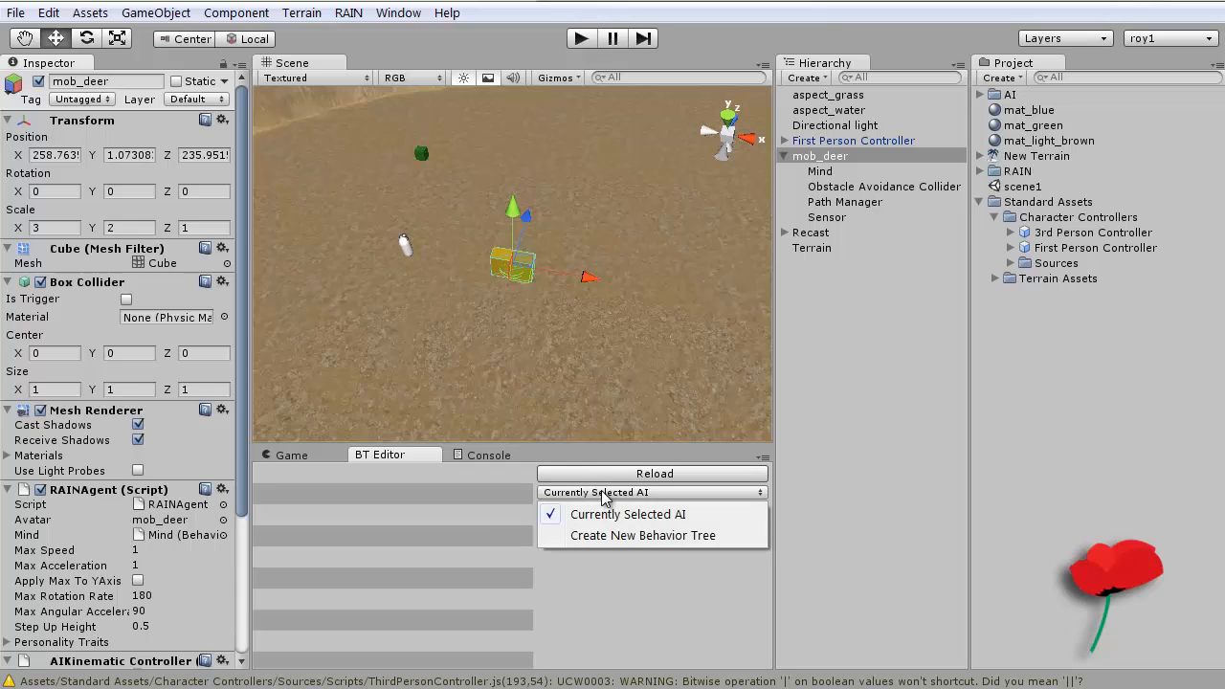
left_click(623, 535)
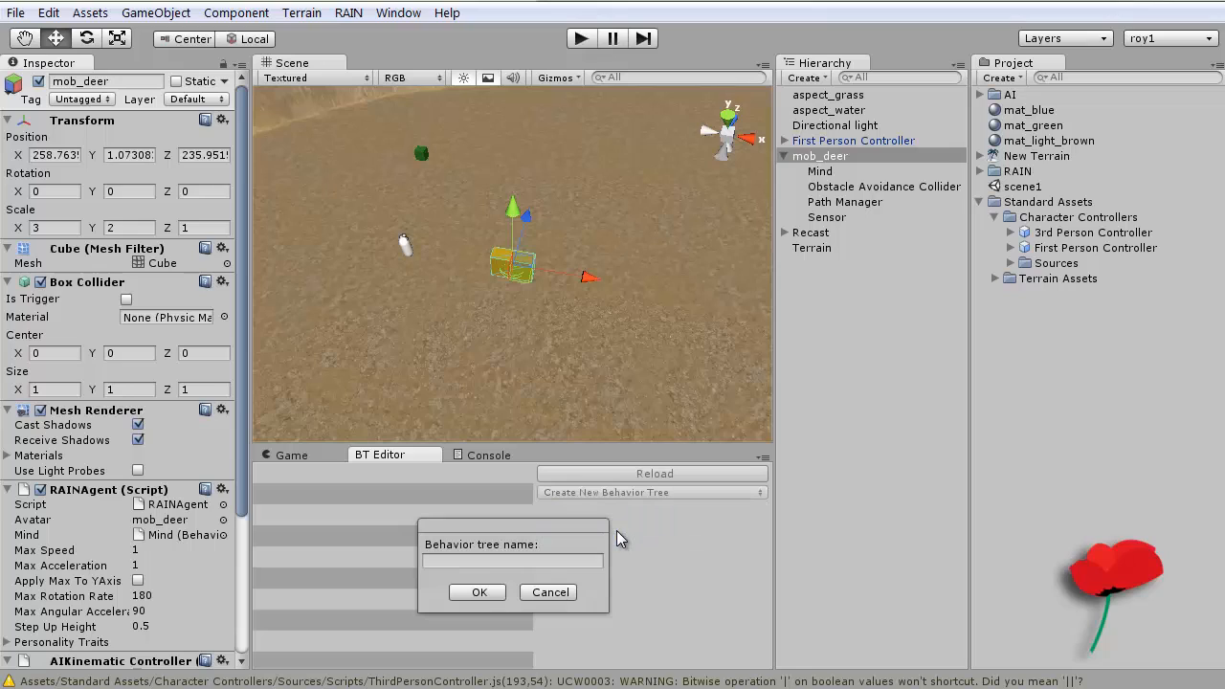
left_click(457, 560)
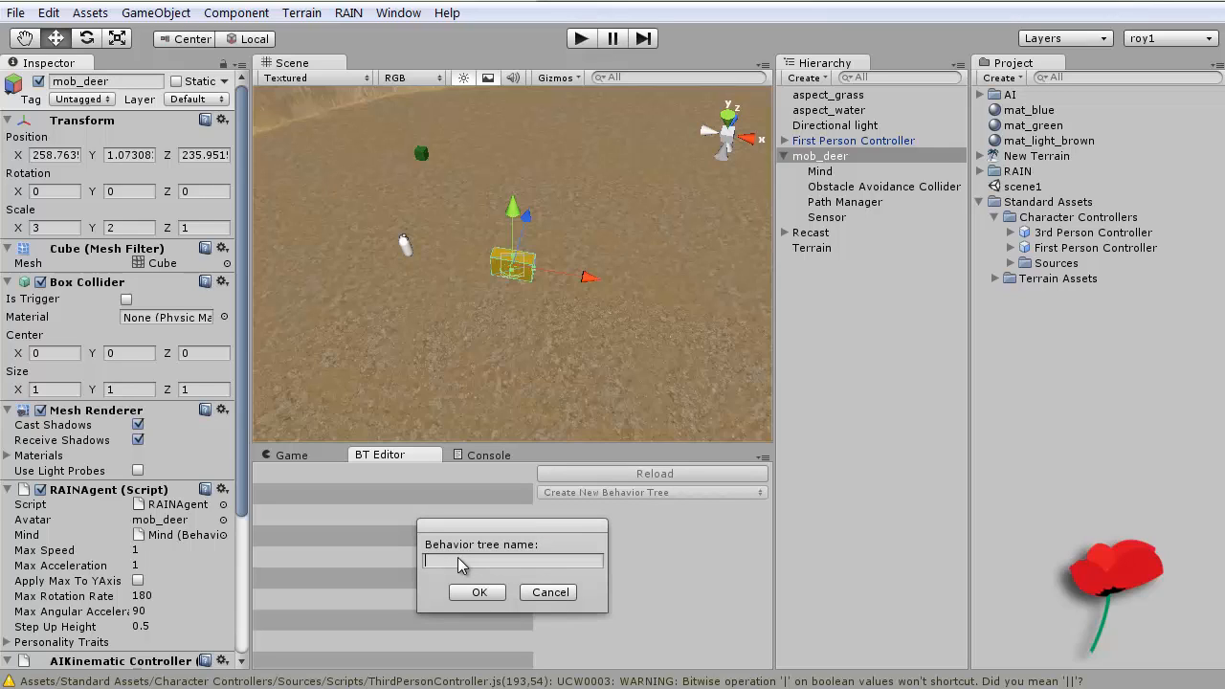
type("BT_deer")
left_click(479, 591)
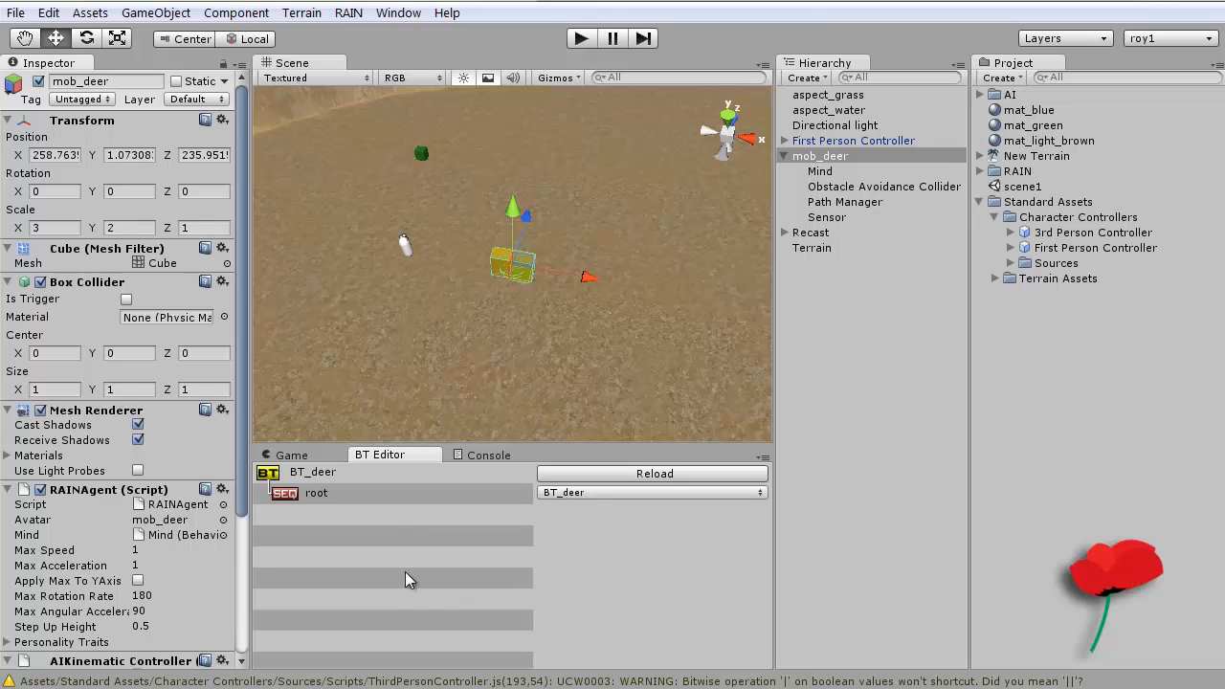
Step: Add a detect node under the root sequence of BT_deer and rename it detect grass
left_click(285, 493)
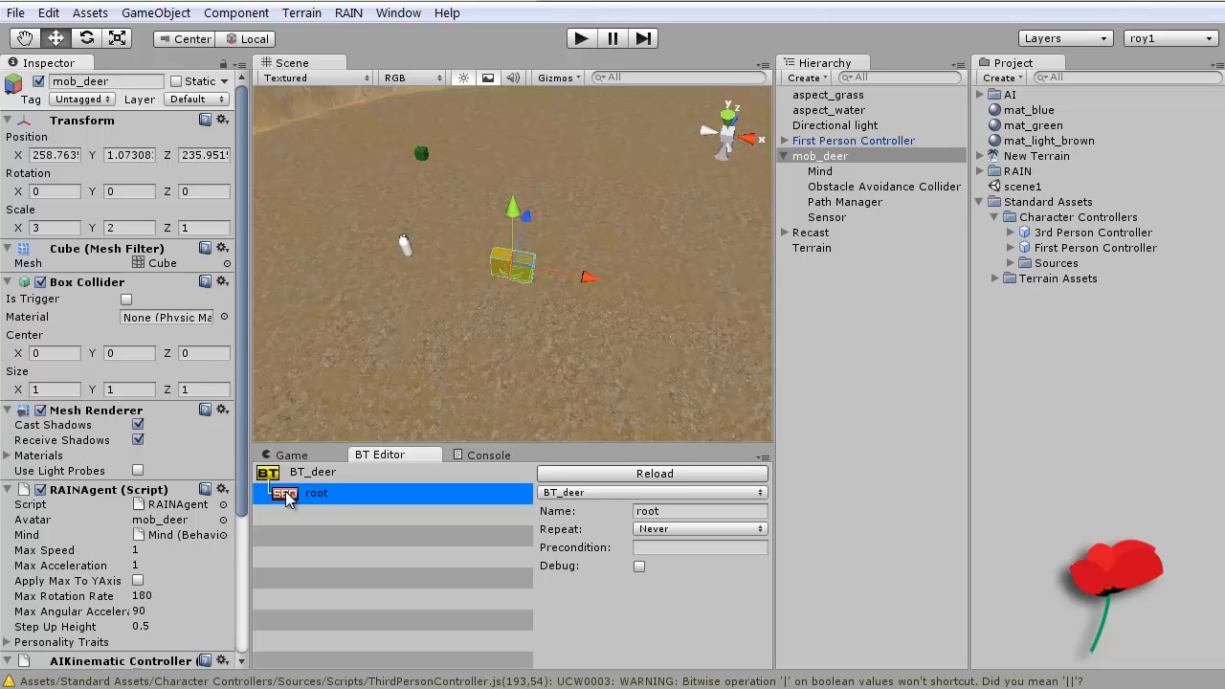
right_click(285, 492)
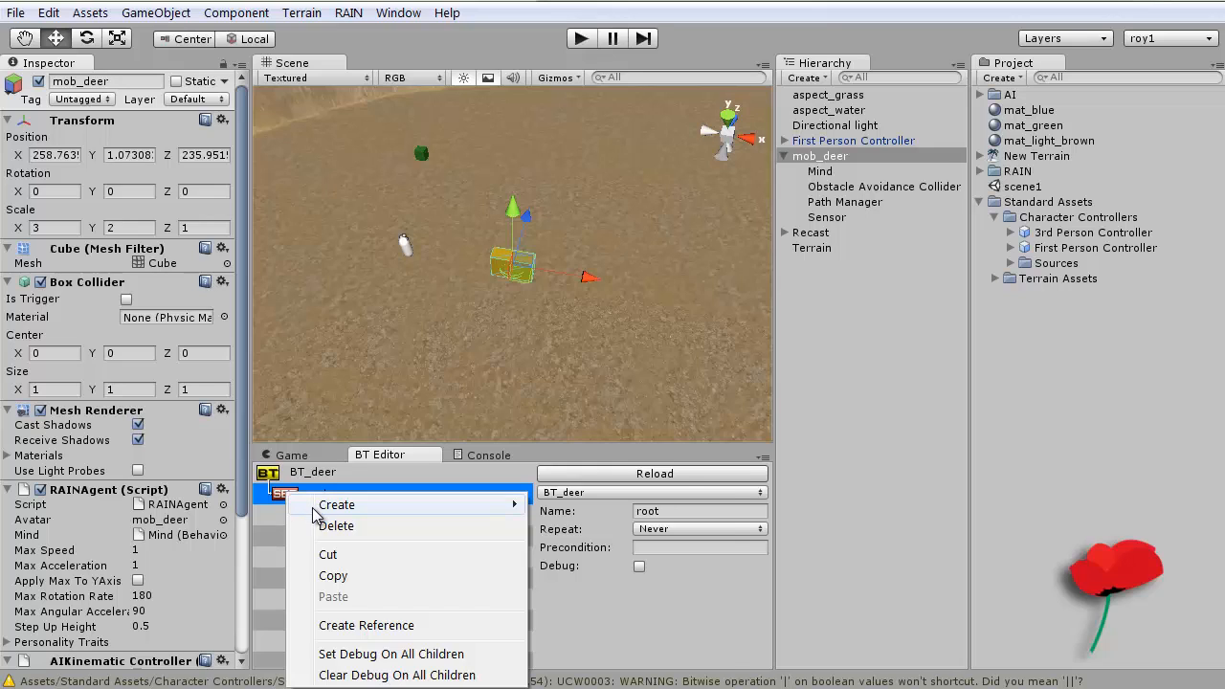
mouse_move(317, 515)
mouse_move(580, 514)
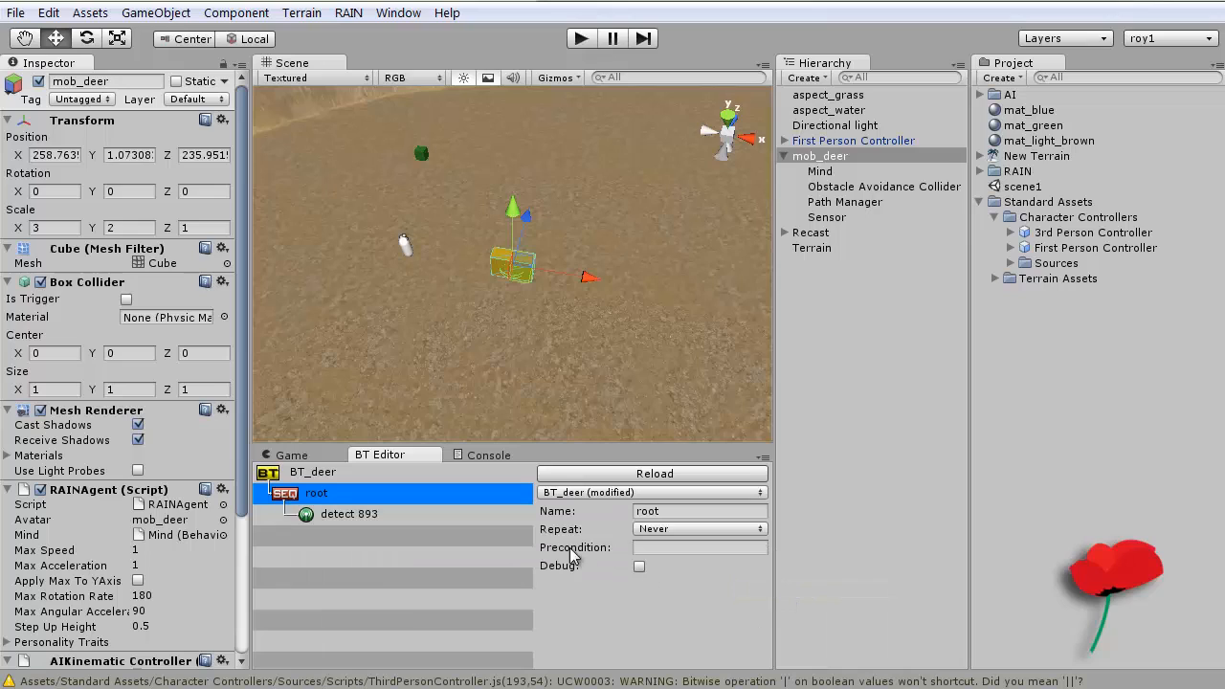
left_click(350, 516)
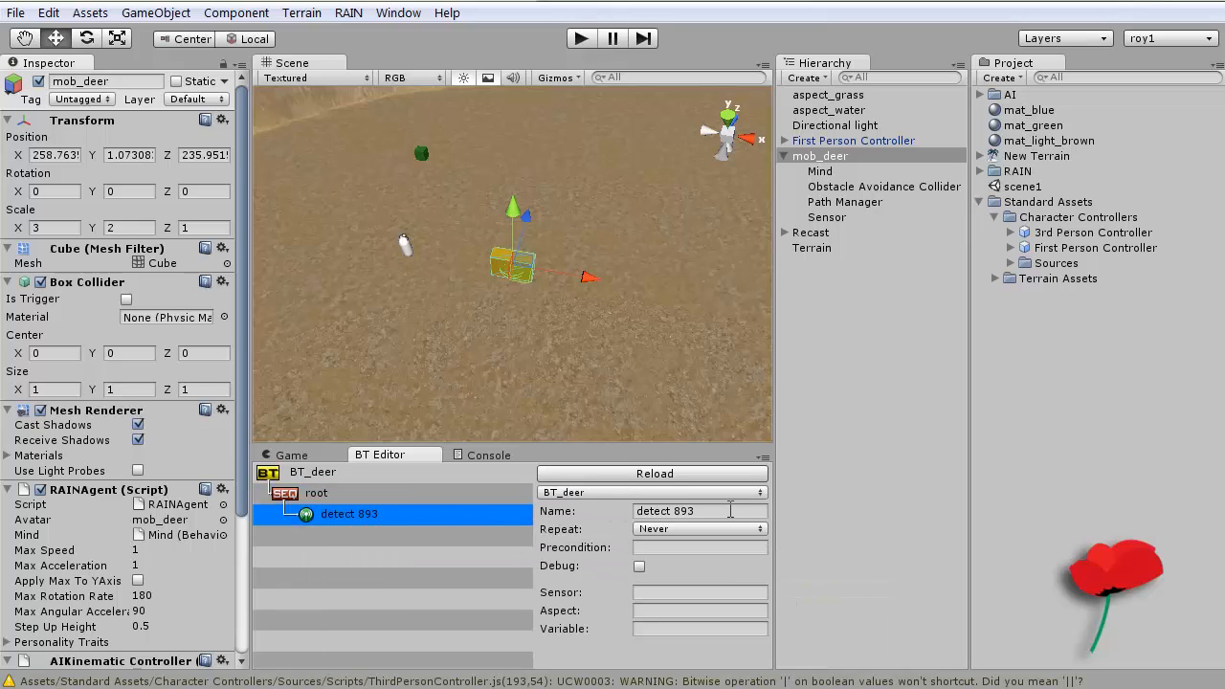
left_click_drag(674, 512, 724, 512)
type("grass")
Step: Add an Olfactory aspect to the green aspect_grass cube
left_click(420, 154)
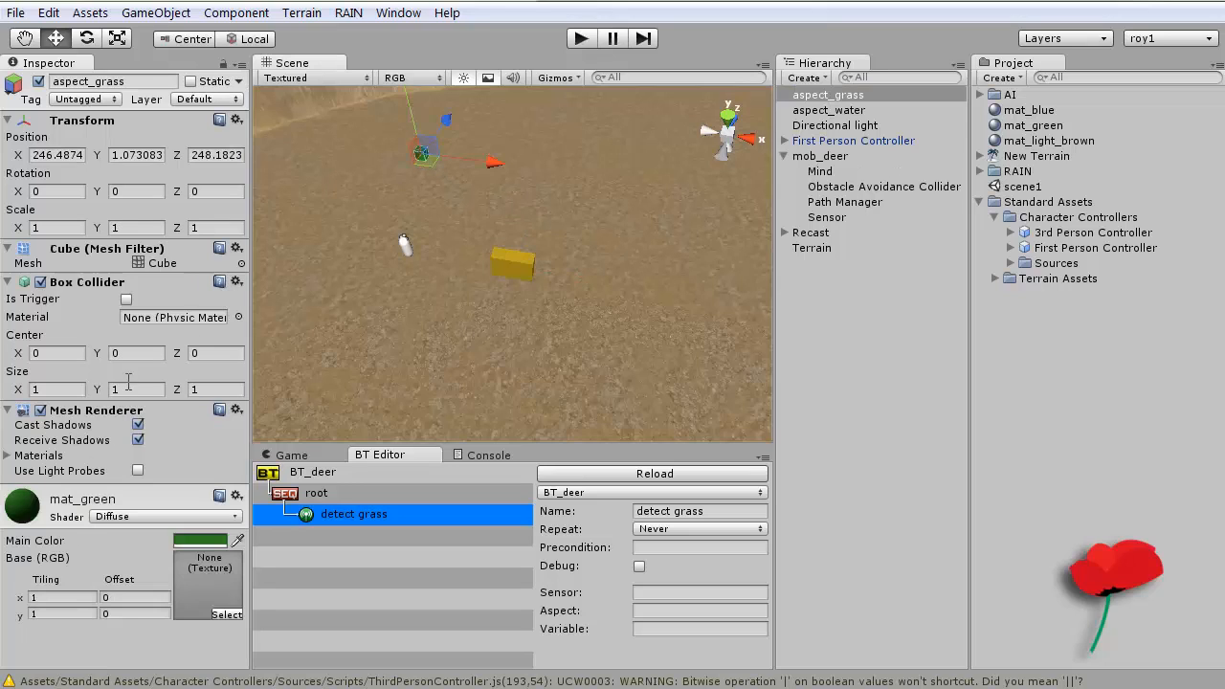
left_click(348, 13)
mouse_move(441, 65)
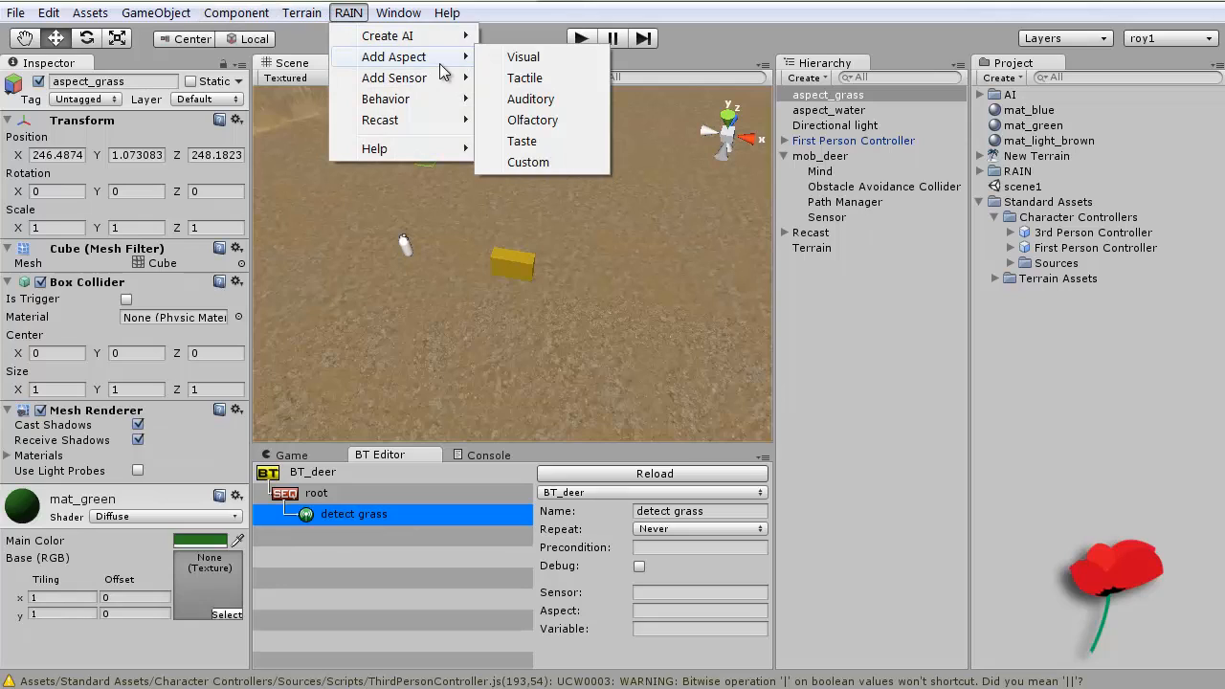
left_click(533, 120)
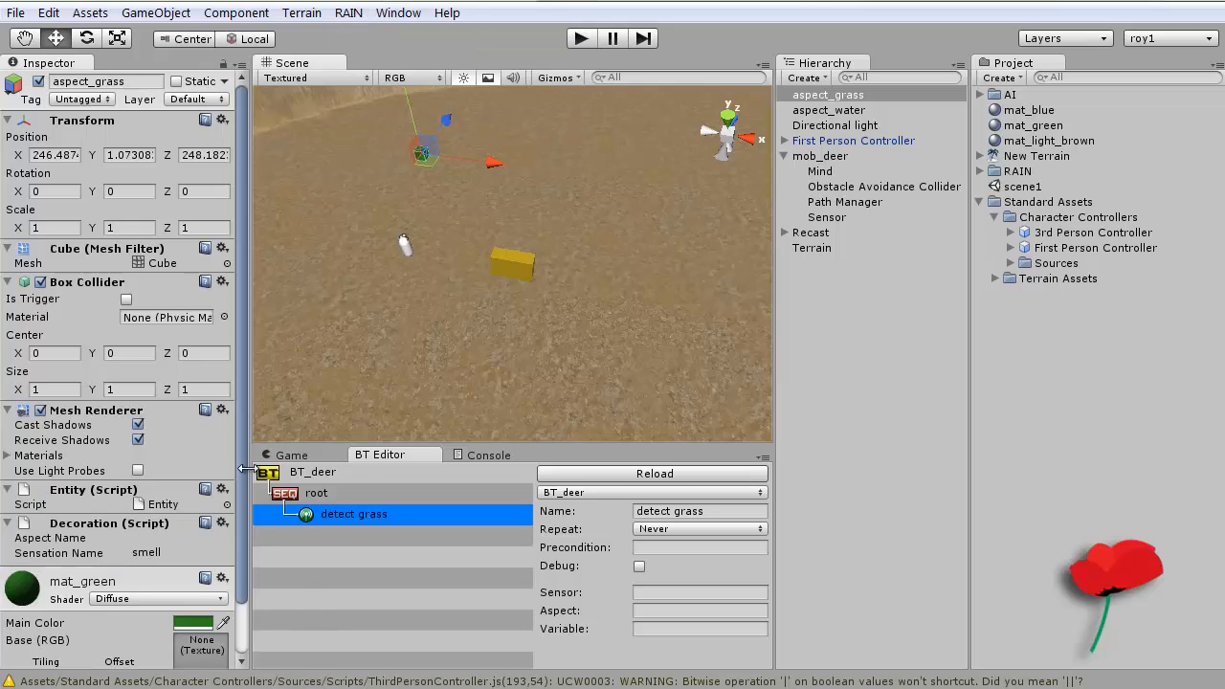
Step: Set the Aspect Name of aspect_grass's Decoration component to grass_smell
left_click(203, 539)
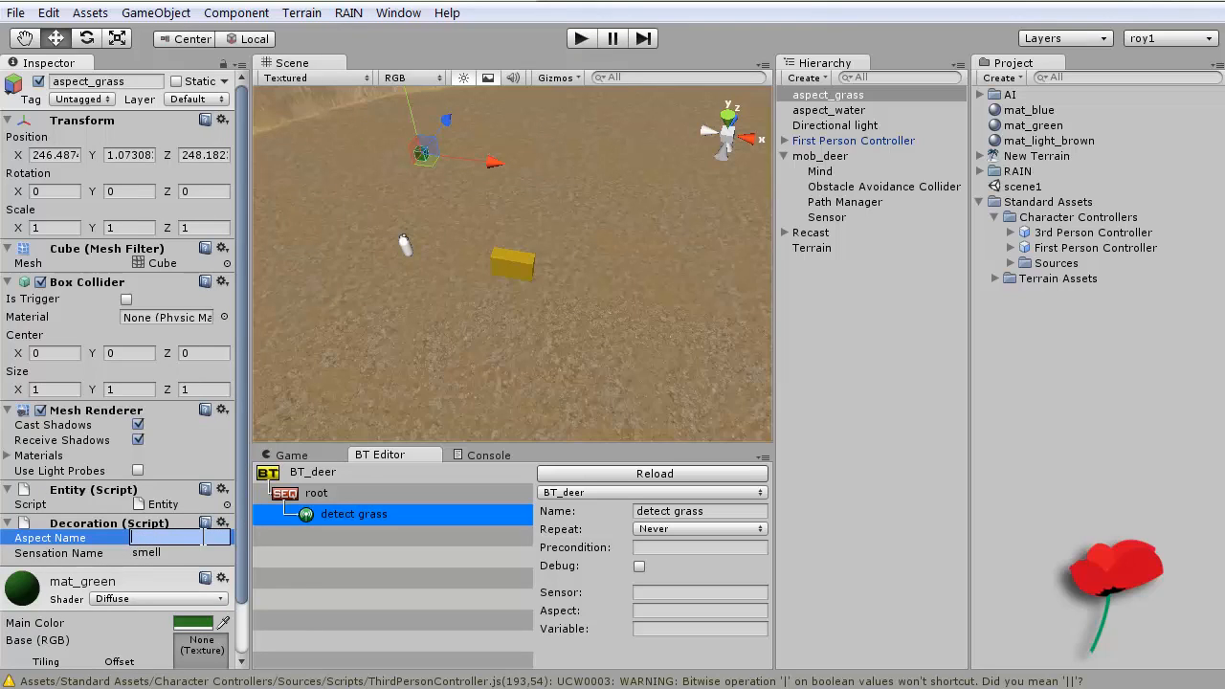
type("grass_smell")
key("Return")
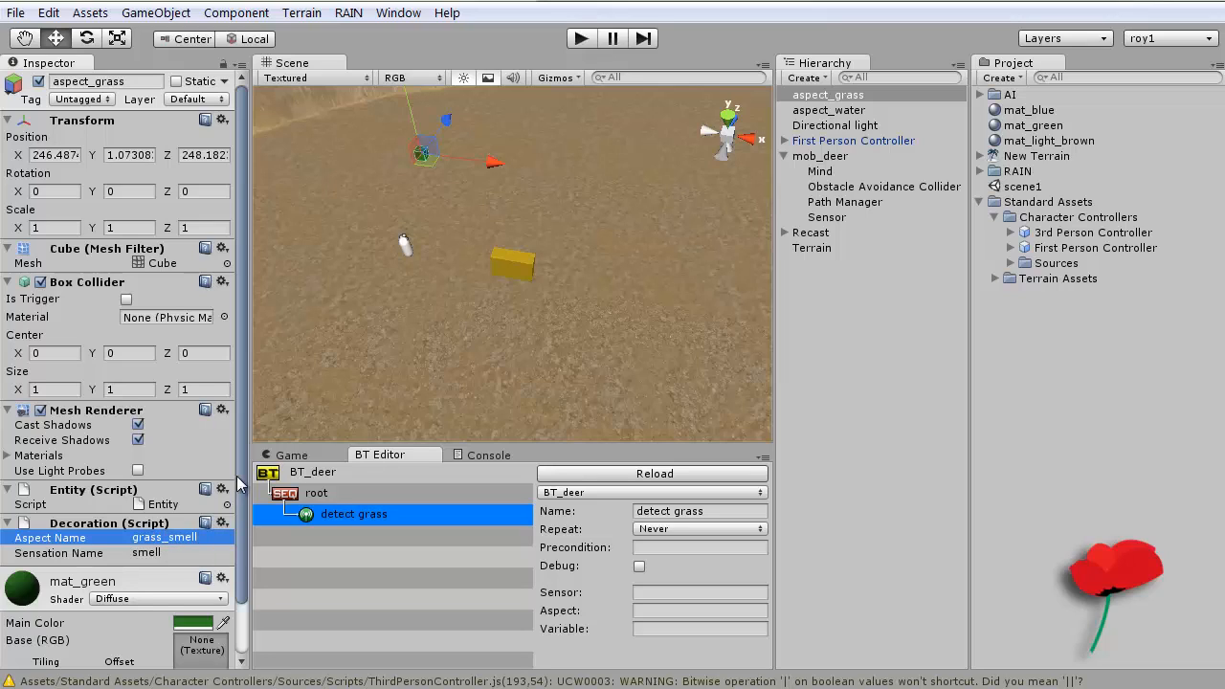
scroll(241, 483, "down", 3)
scroll(234, 469, "up", 3)
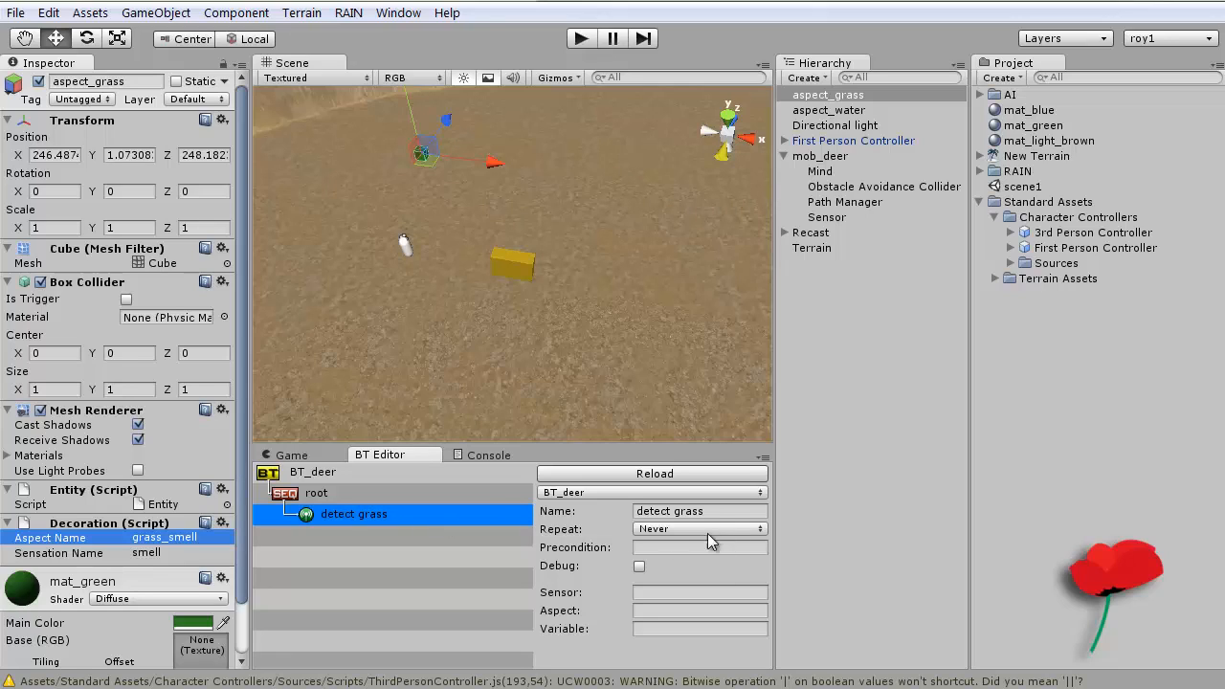
Step: Set the detect grass node's sensor to mob_deer, copying the name from the object in the hierarchy
left_click(714, 591)
left_click(819, 157)
left_click(821, 157)
key("ctrl+c")
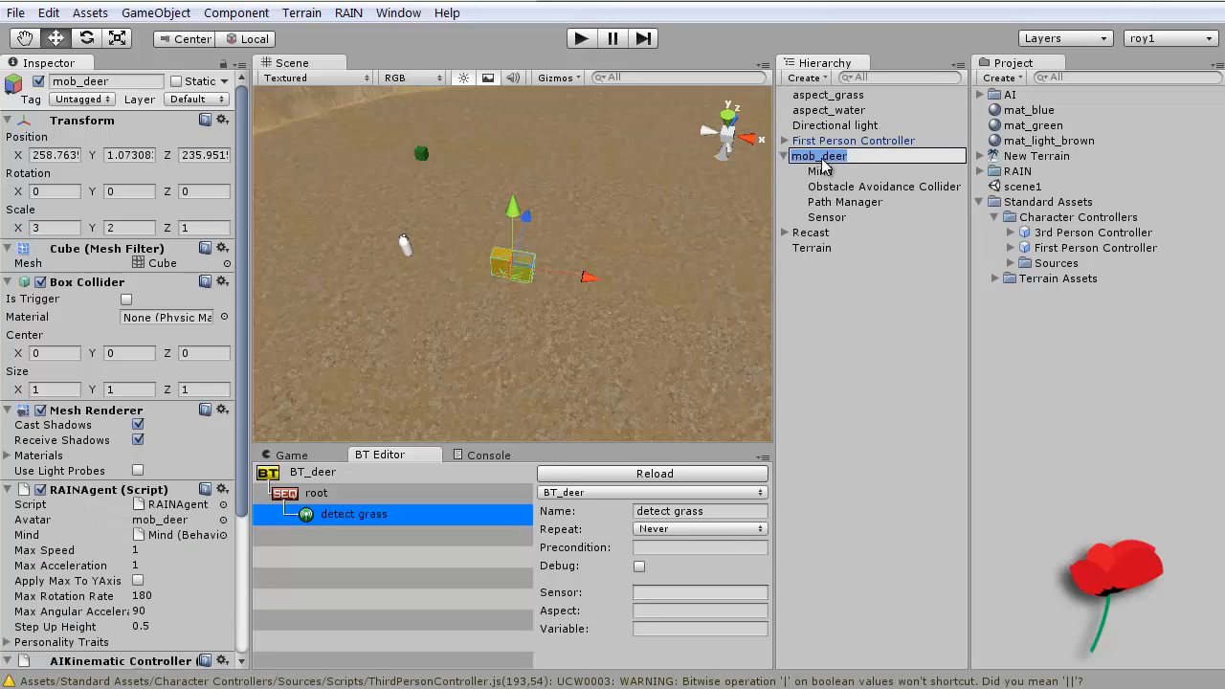
left_click(687, 589)
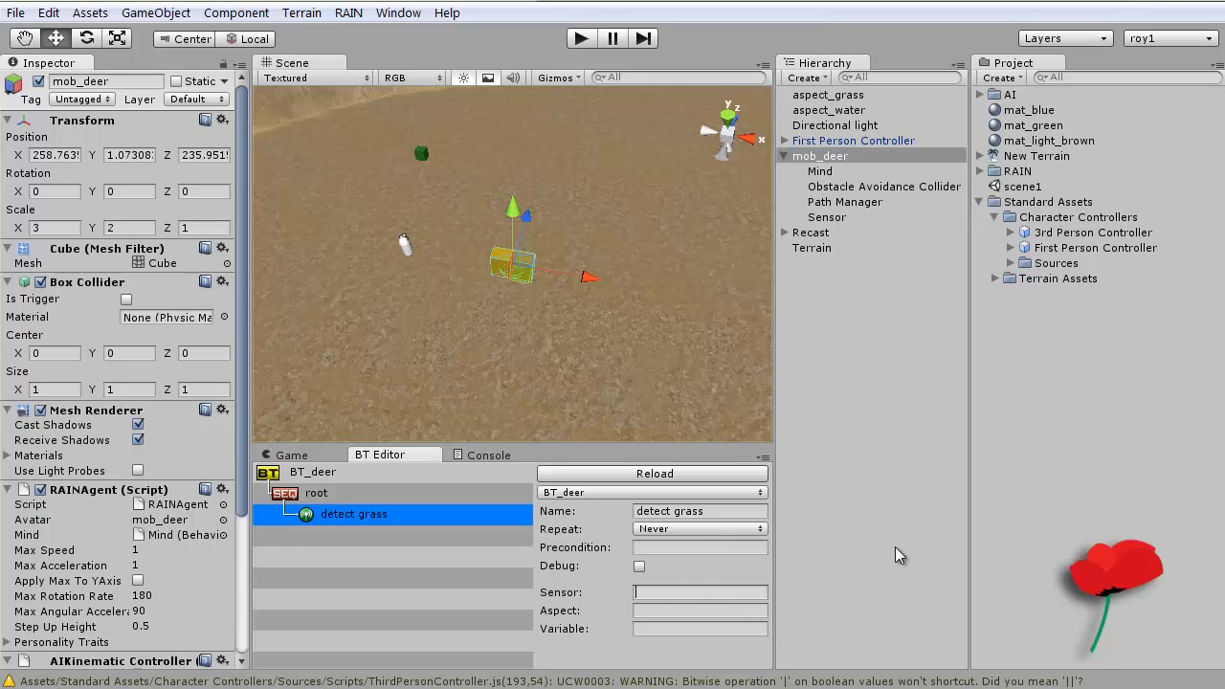
key("ctrl+v")
Step: Copy the aspect name grass_smell from aspect_grass into the detect grass node's Aspect value and save the tree
left_click(701, 610)
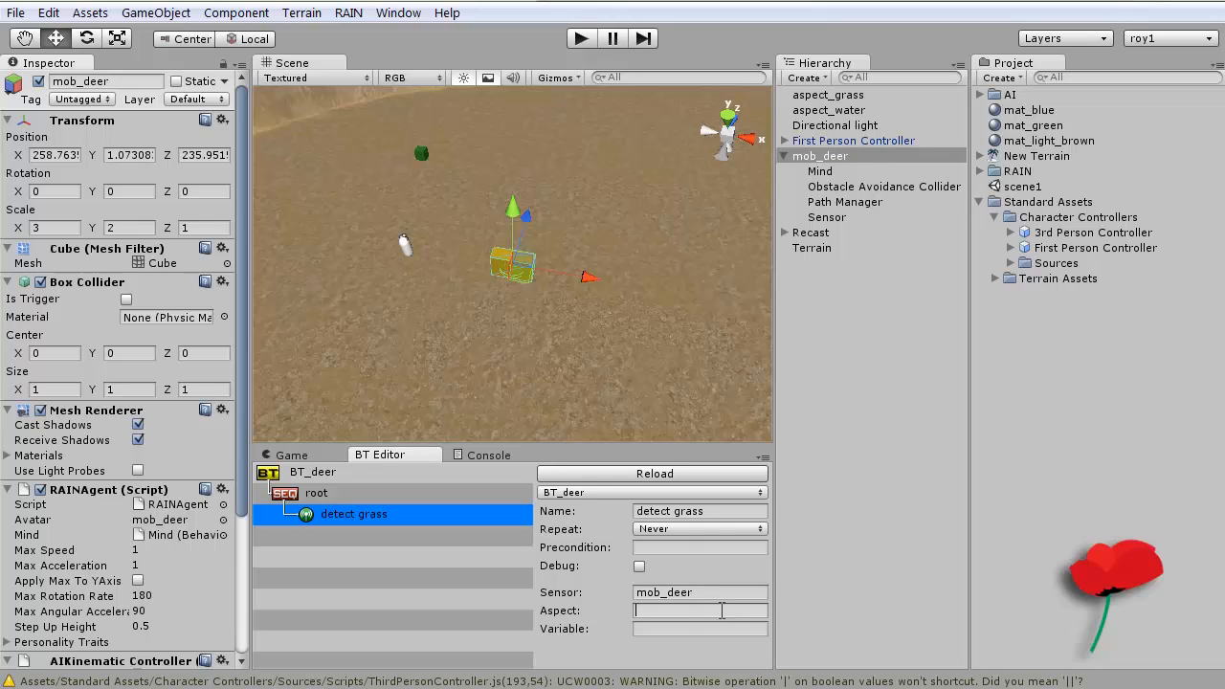
left_click(426, 153)
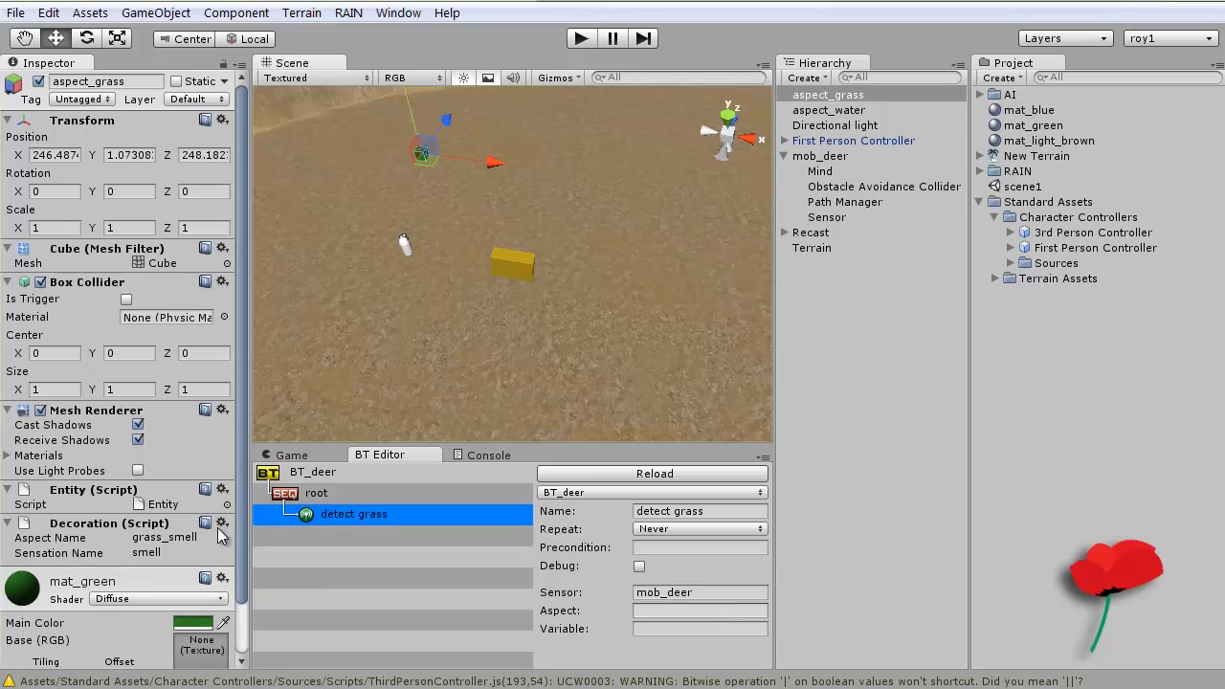
left_click(145, 537)
key("ctrl+c")
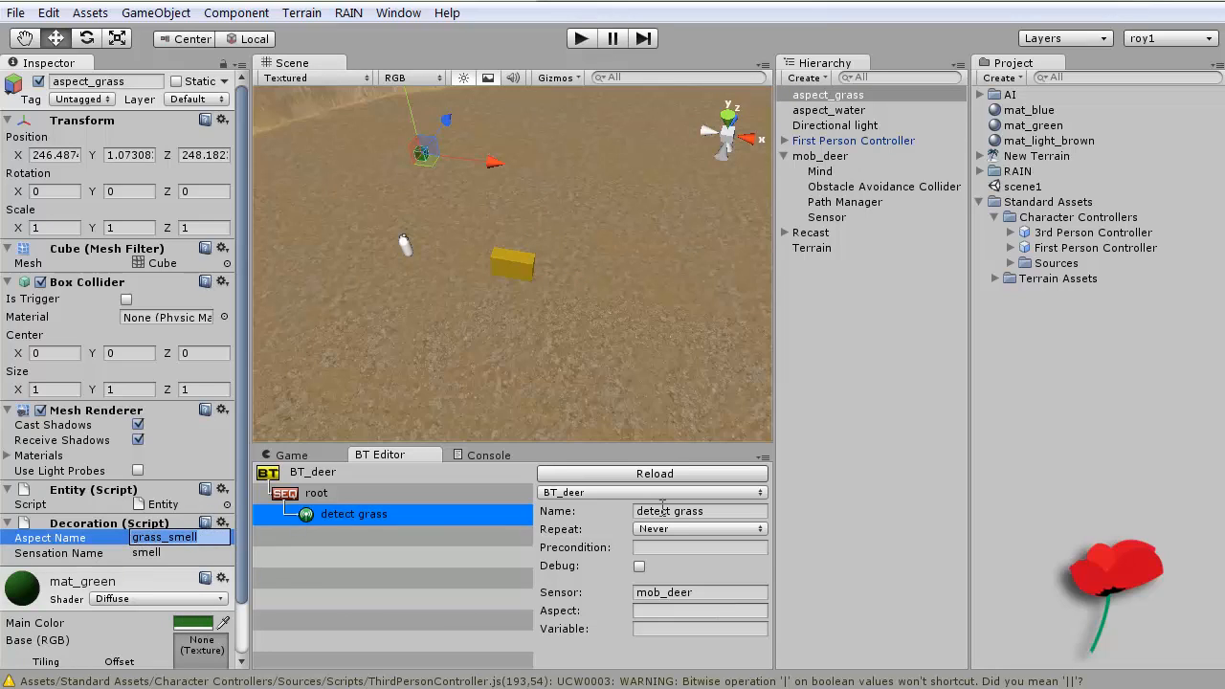
left_click(641, 612)
key("ctrl+v")
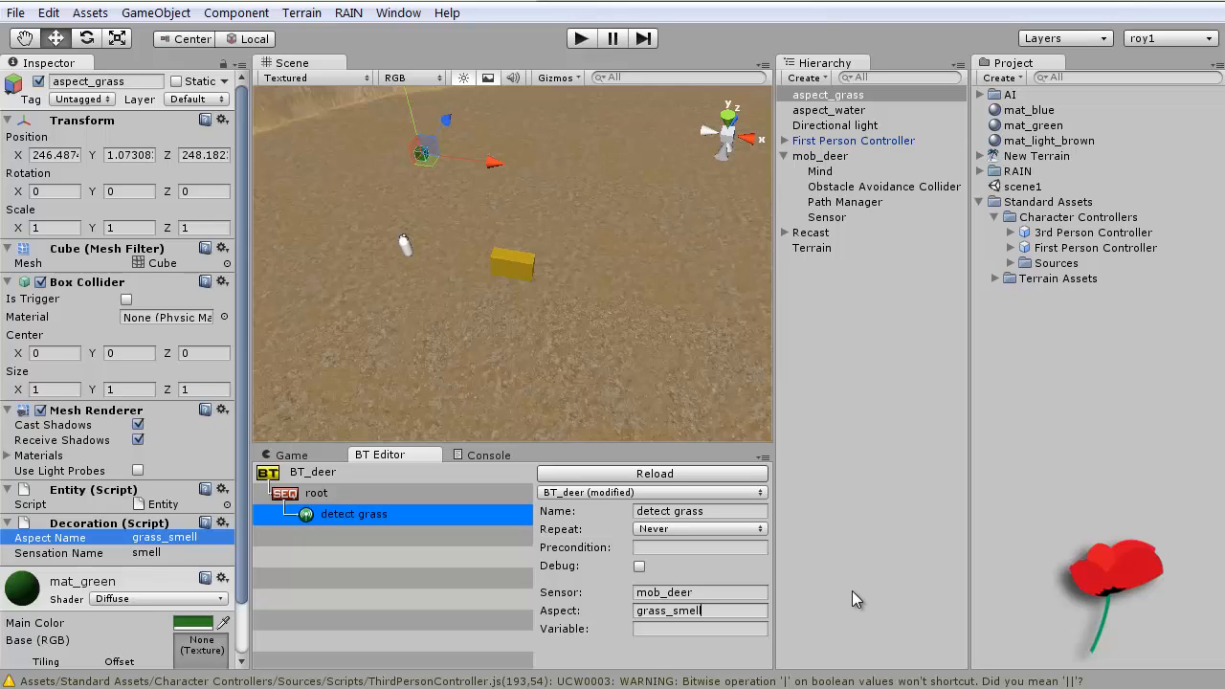
key("ctrl+s")
Step: Set the detect grass node's variable to found_grass and save the tree
left_click(714, 629)
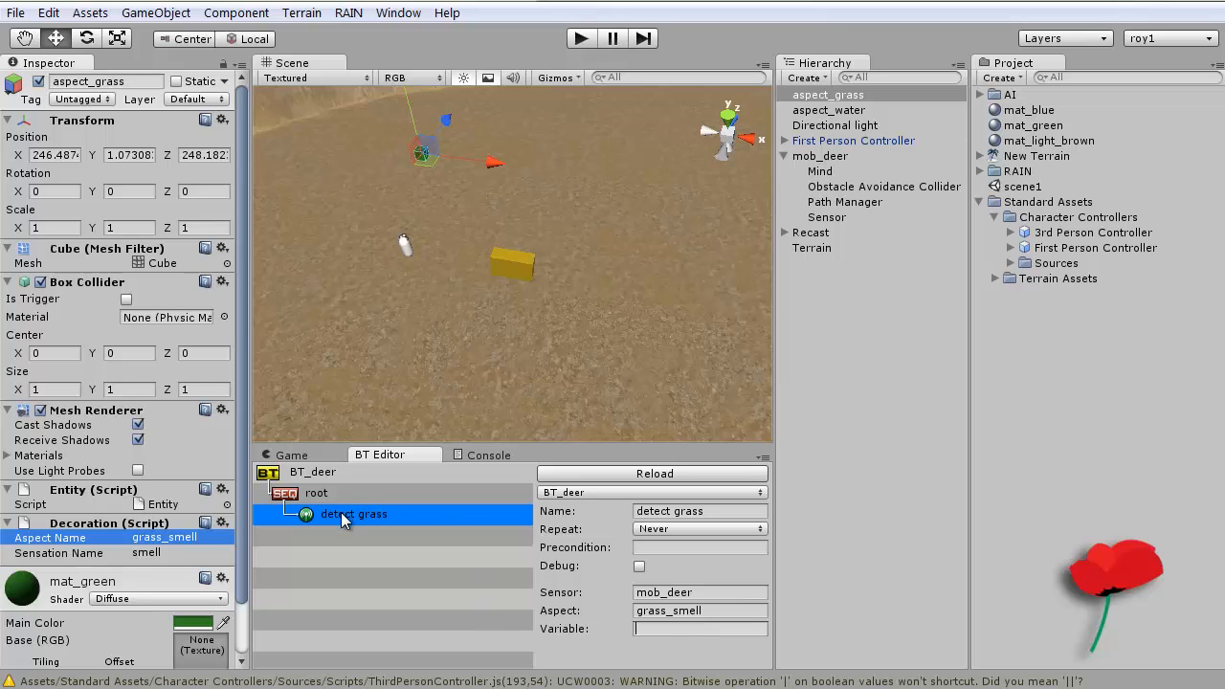
left_click(635, 629)
type("found_grass")
key("ctrl+s")
Step: Add a Debug action under the root sequence of BT_deer
left_click(357, 516)
left_click(305, 492)
right_click(314, 493)
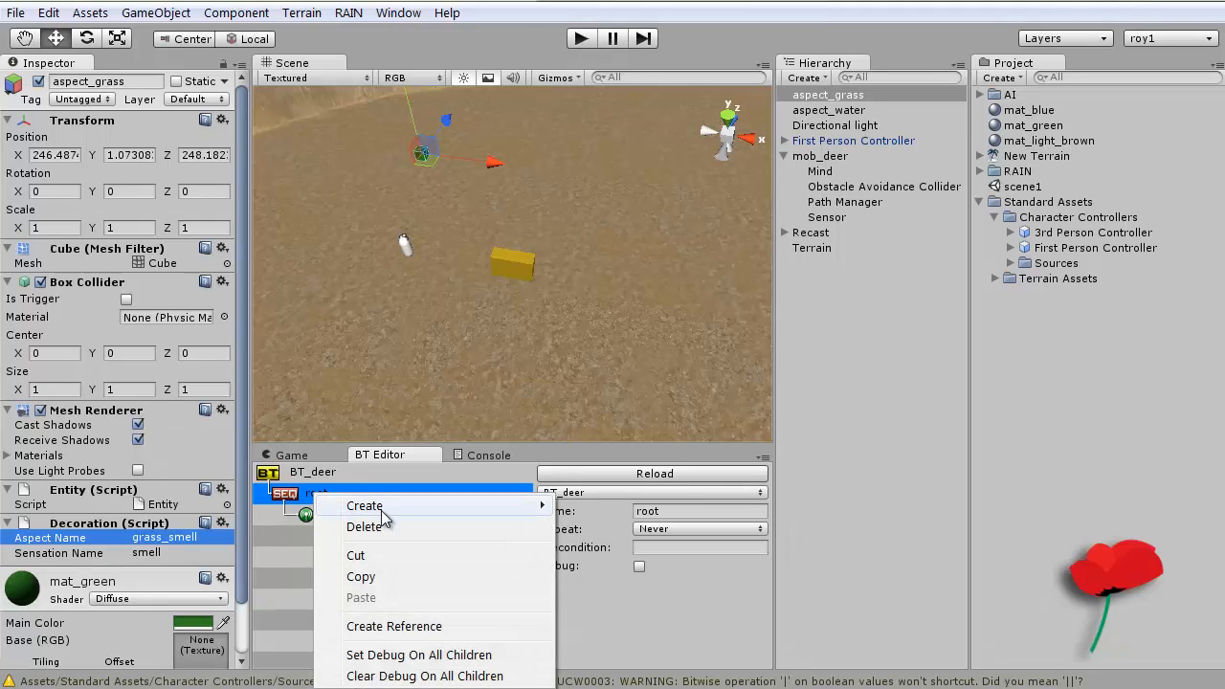
mouse_move(424, 509)
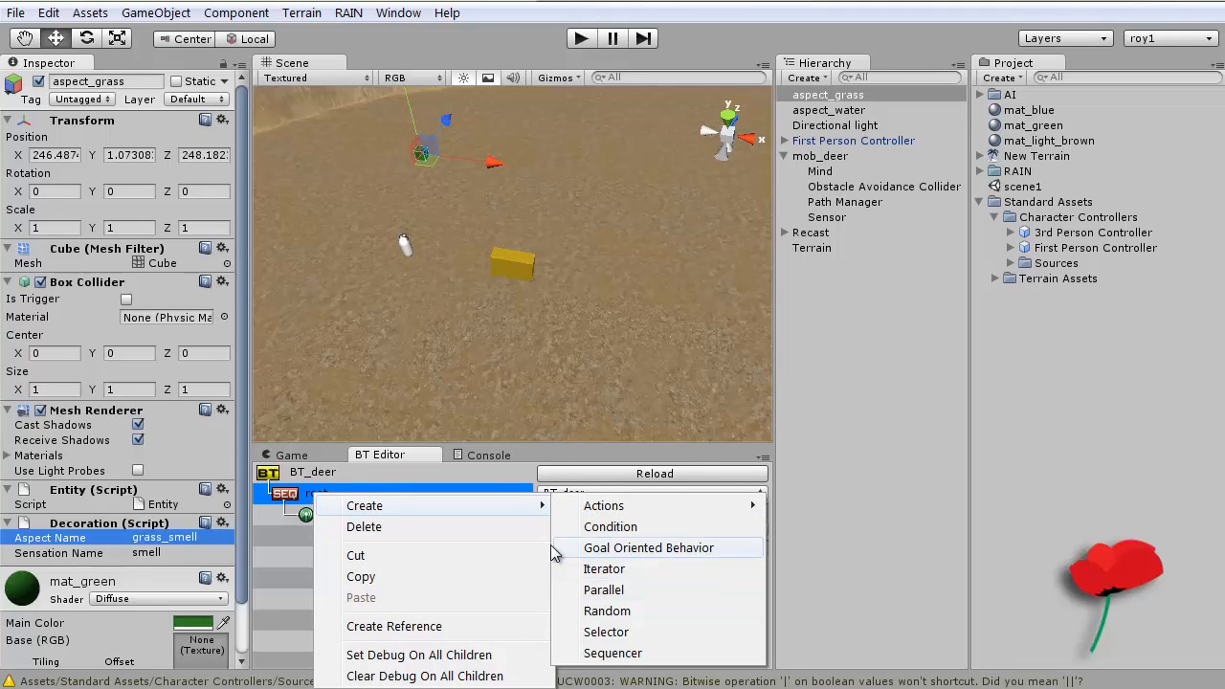
mouse_move(636, 507)
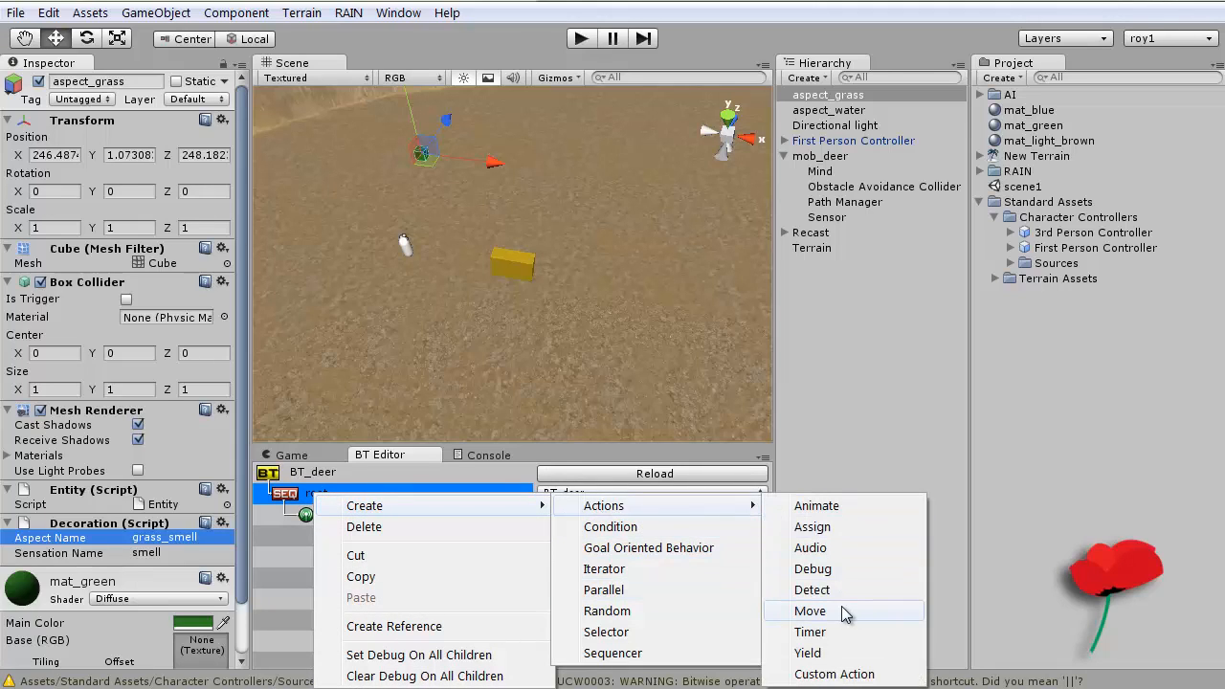
left_click(846, 571)
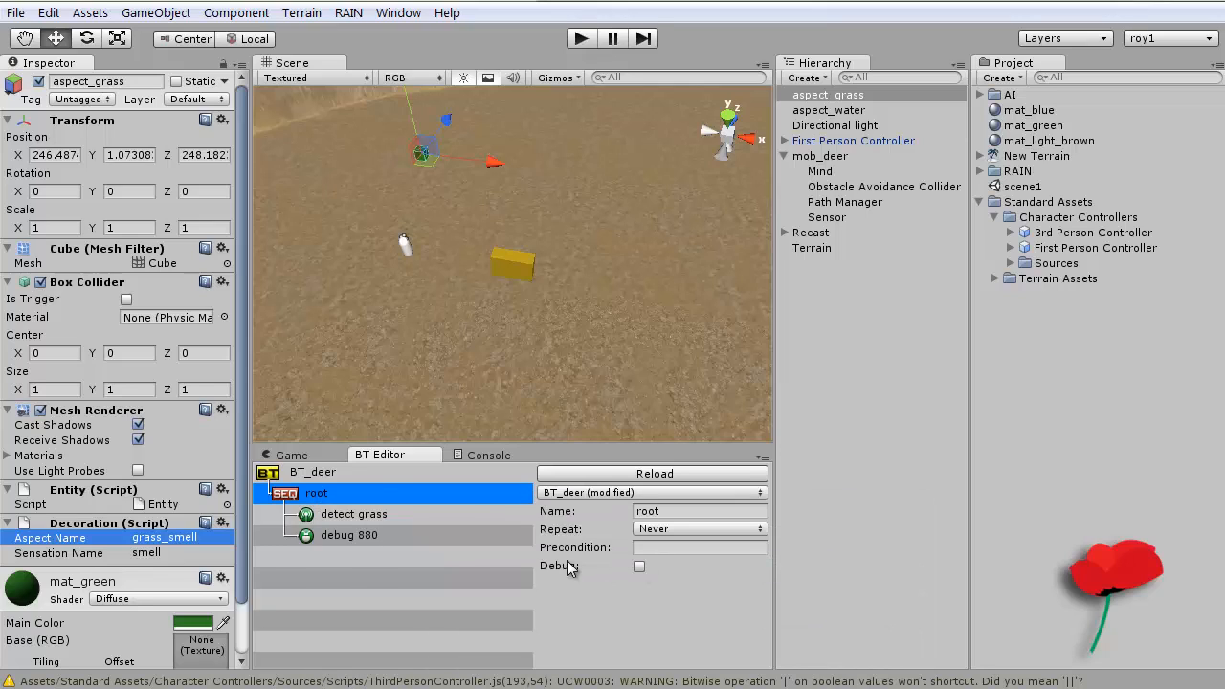
Step: Rename the new debug node debug found grass and save the tree
left_click(371, 536)
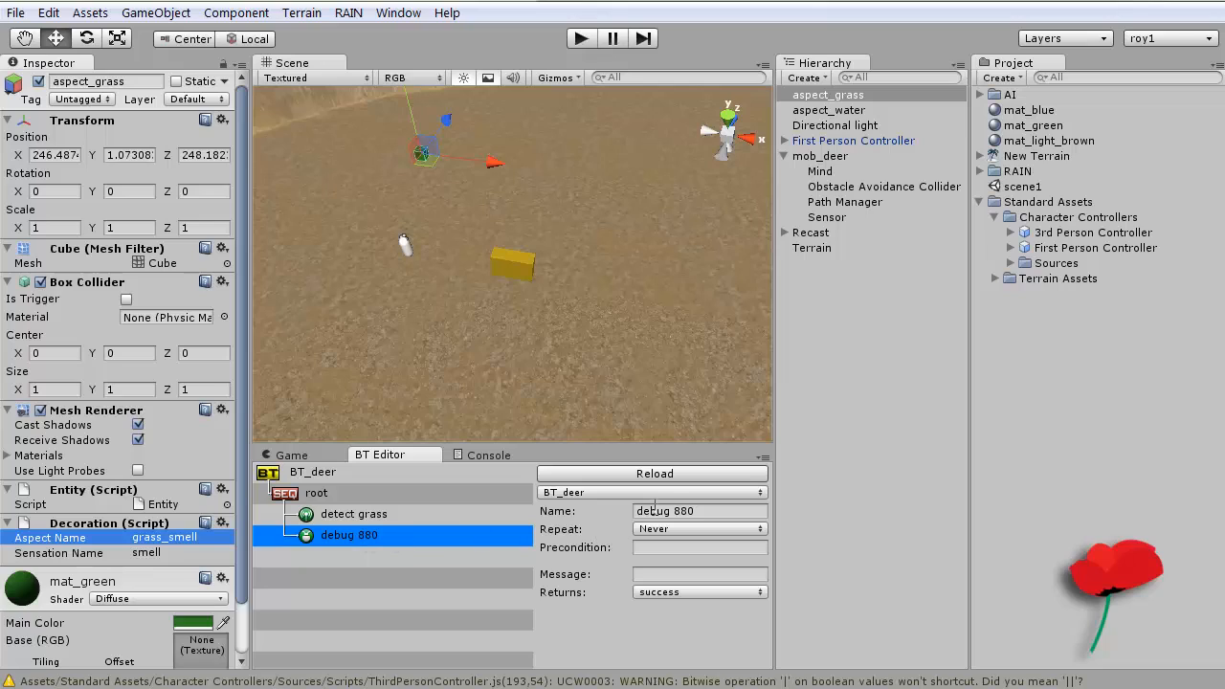
left_click_drag(675, 510, 721, 510)
type("found grass")
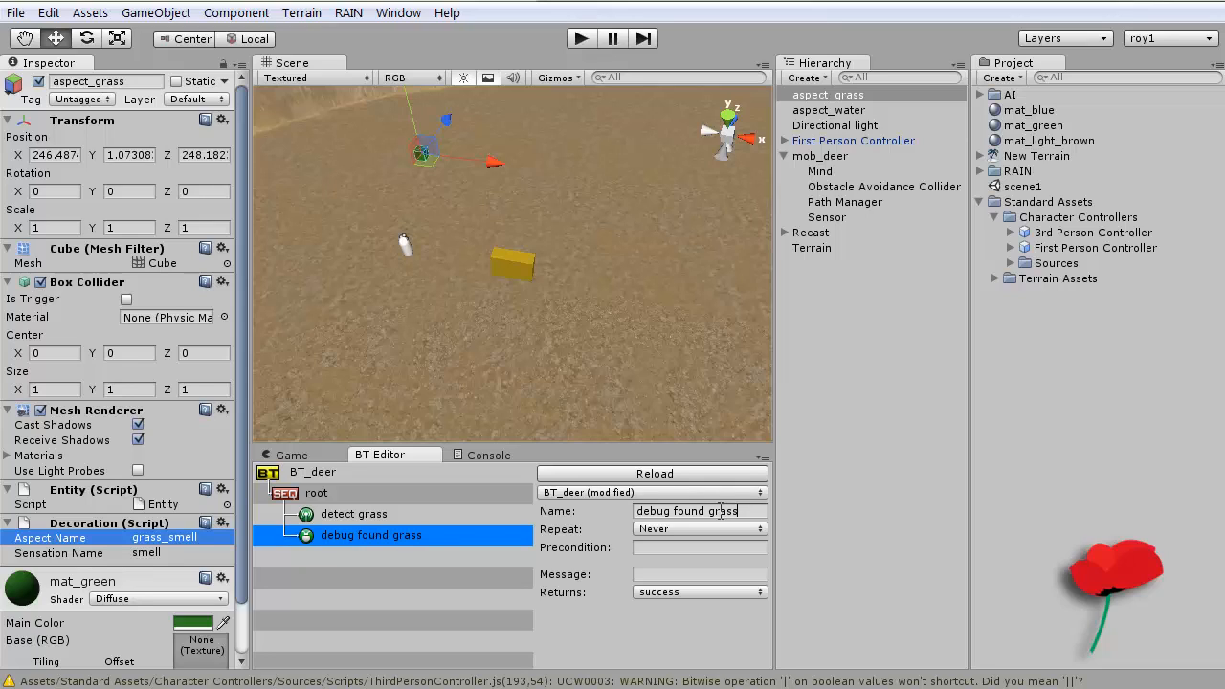
key("ctrl+s")
Step: Replace the word found in the debug node's name so it reads debug smell grass, and save the tree
left_click(673, 510)
type("smell")
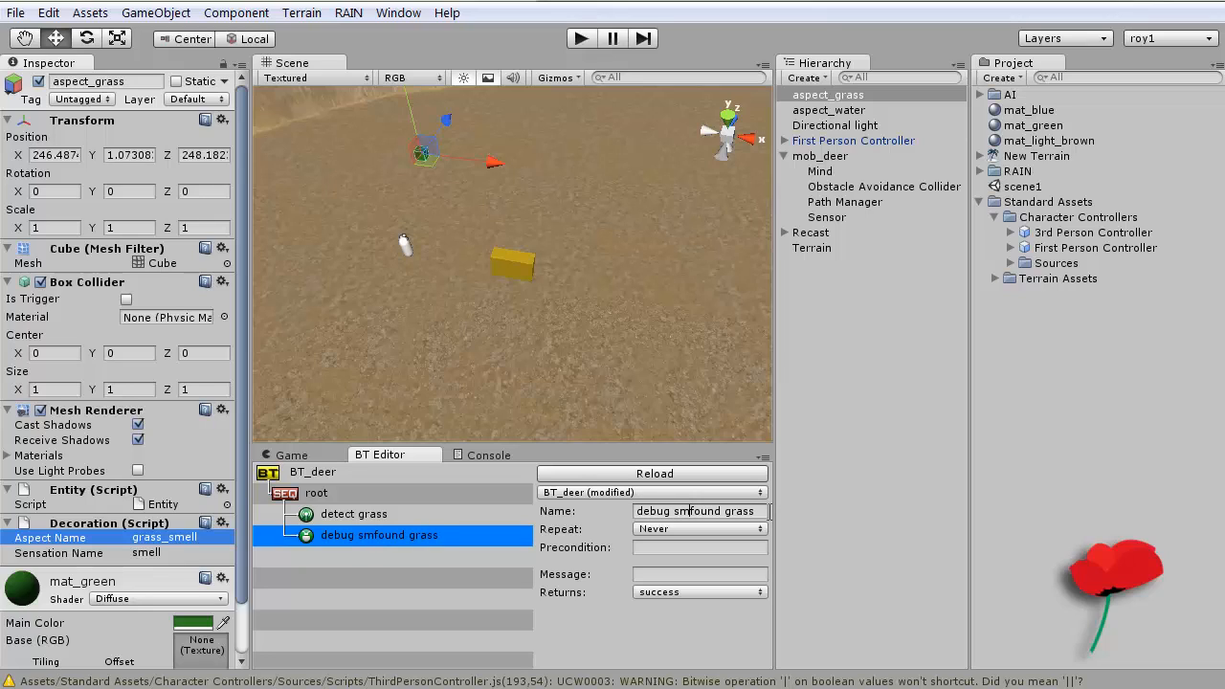
key("Delete")
key("Delete")
key("Delete")
key("Delete")
key("Delete")
key("ctrl+s")
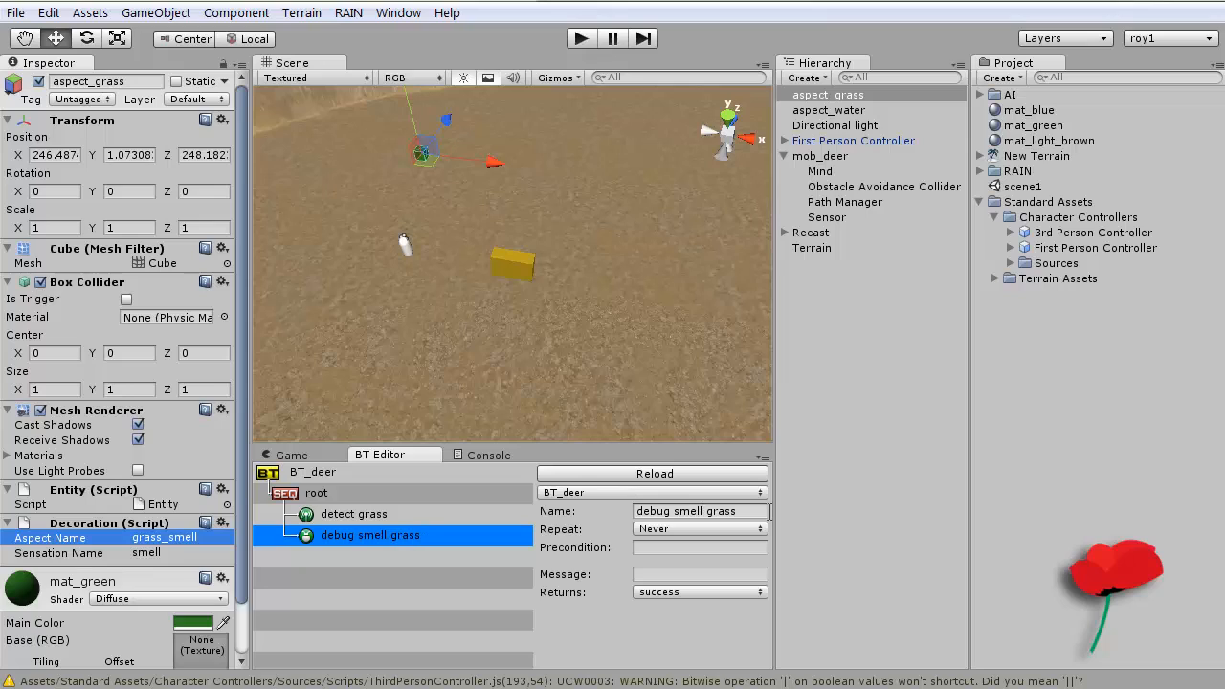
key("Delete")
key("ctrl+s")
Step: Set the debug node's message to I smell grass, reusing the words from its name, and save the tree
left_click_drag(733, 510, 673, 510)
key("ctrl+c")
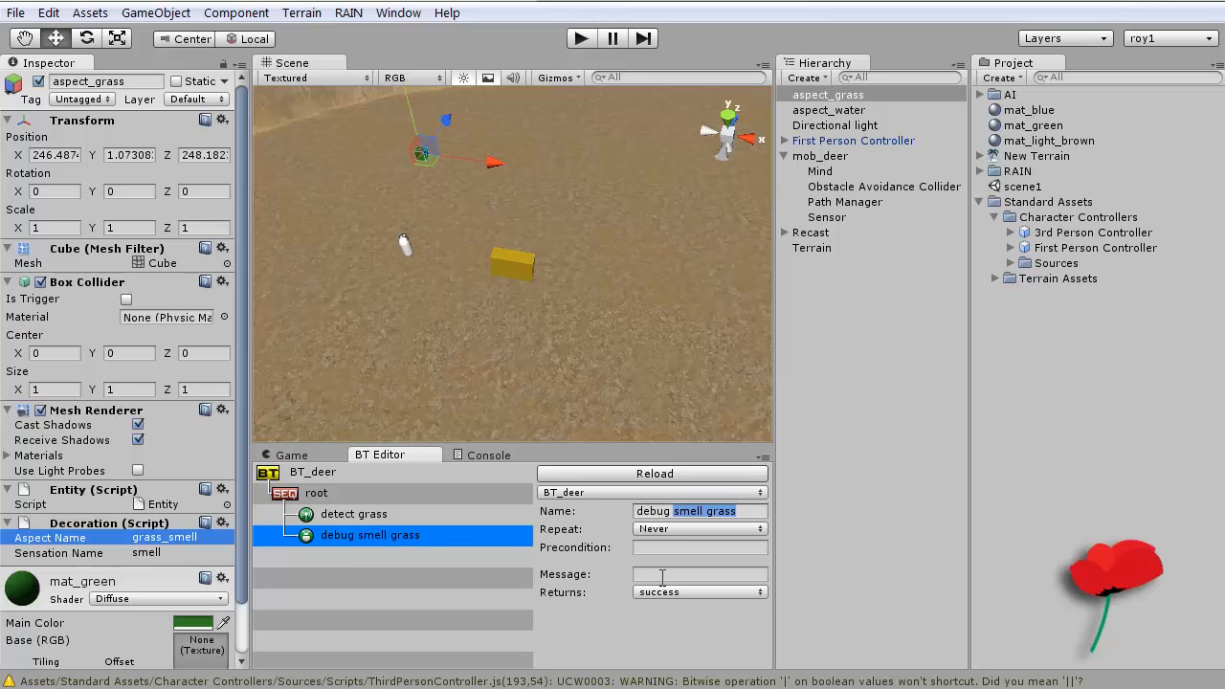
left_click(662, 578)
key("ctrl+v")
key("ctrl+s")
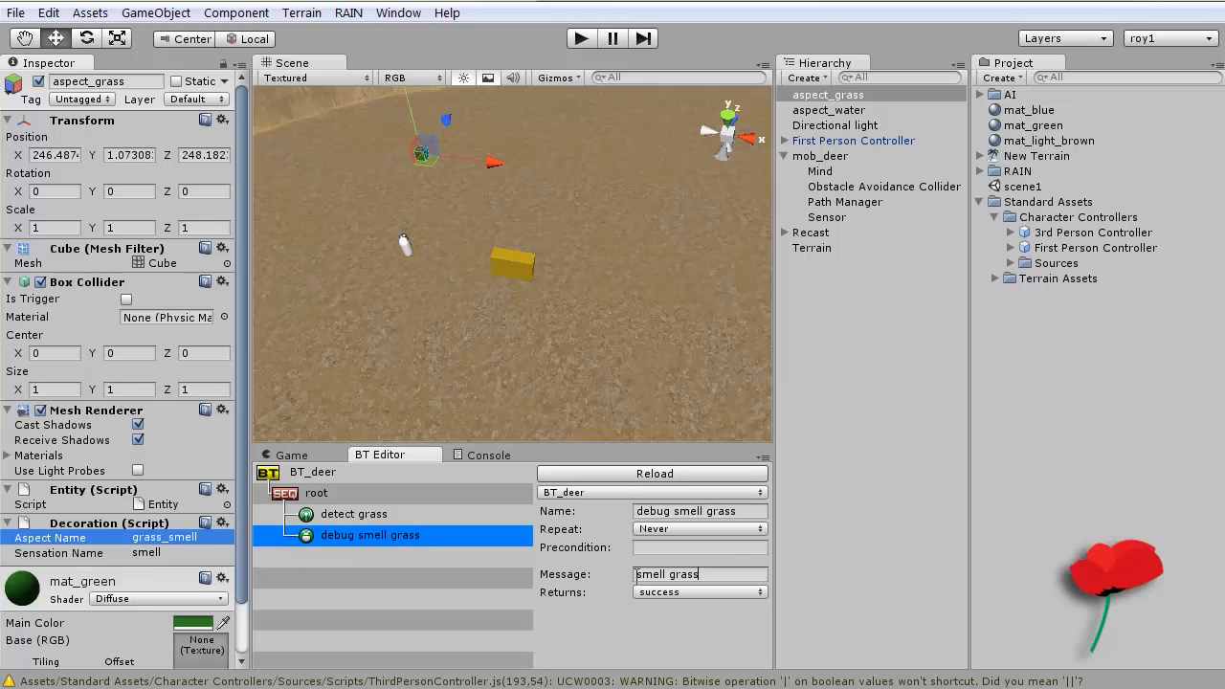
left_click(636, 574)
type("I")
key("ctrl+s")
Step: Review the detect grass node's sensor, aspect and variable settings alongside the debug smell grass node
left_click(368, 519)
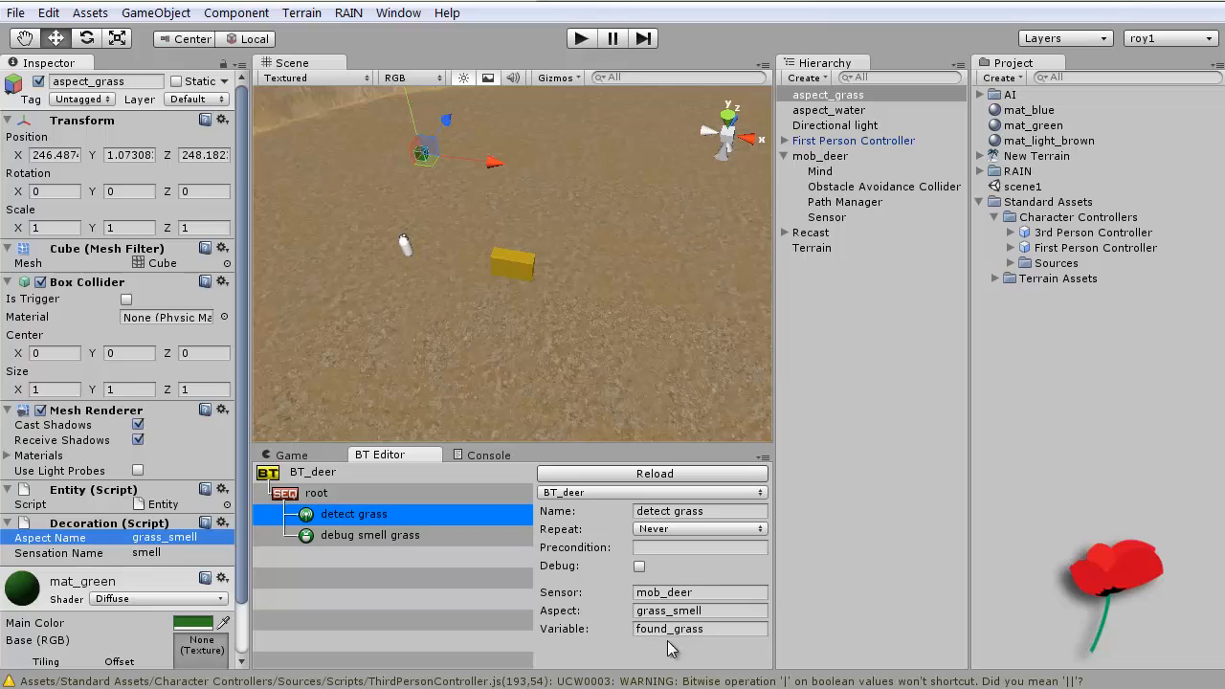
left_click(702, 629)
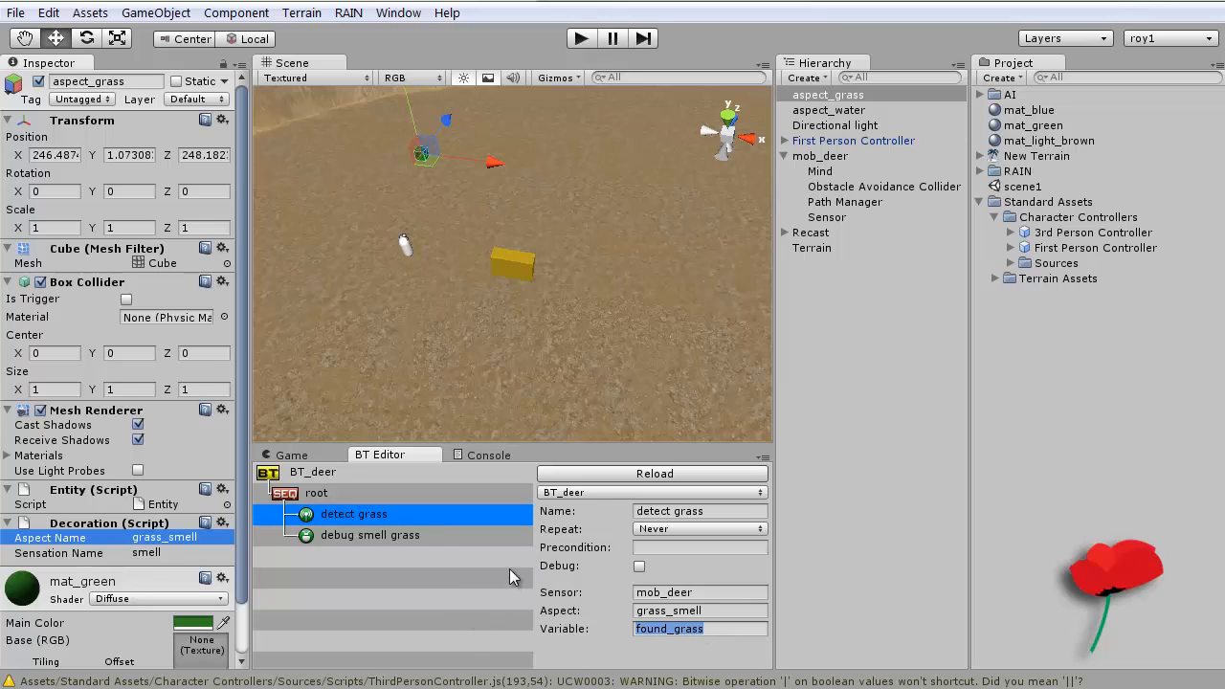
left_click(406, 532)
left_click(349, 517)
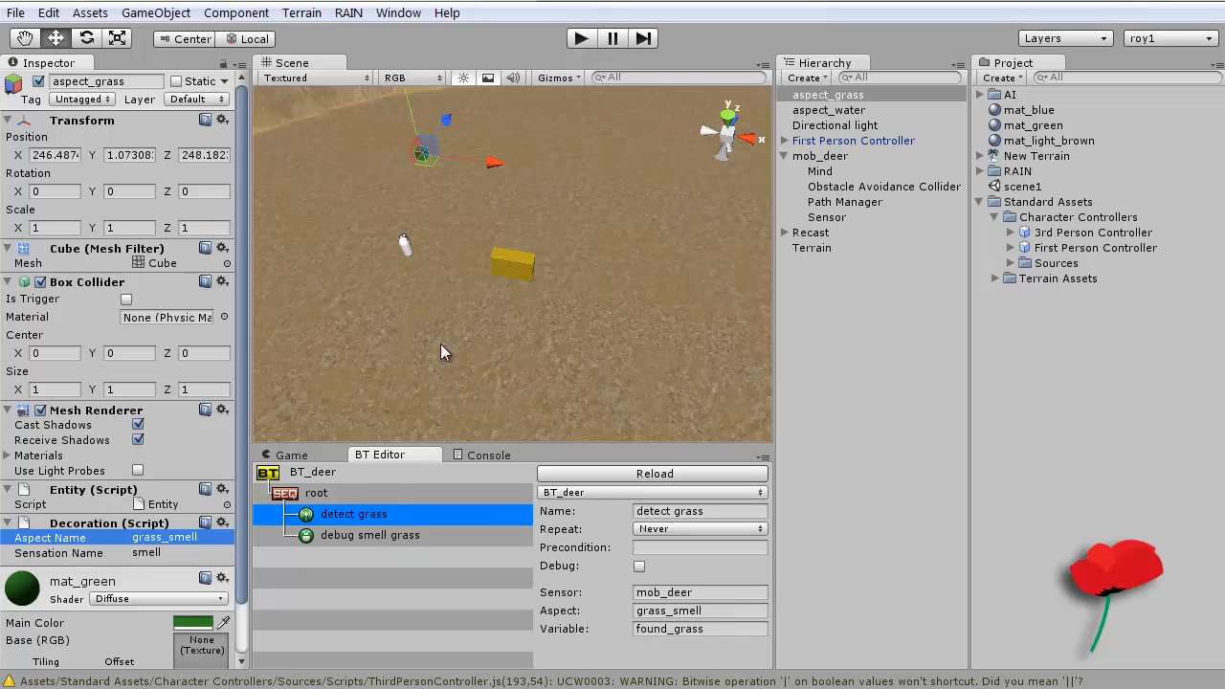
left_click(484, 270)
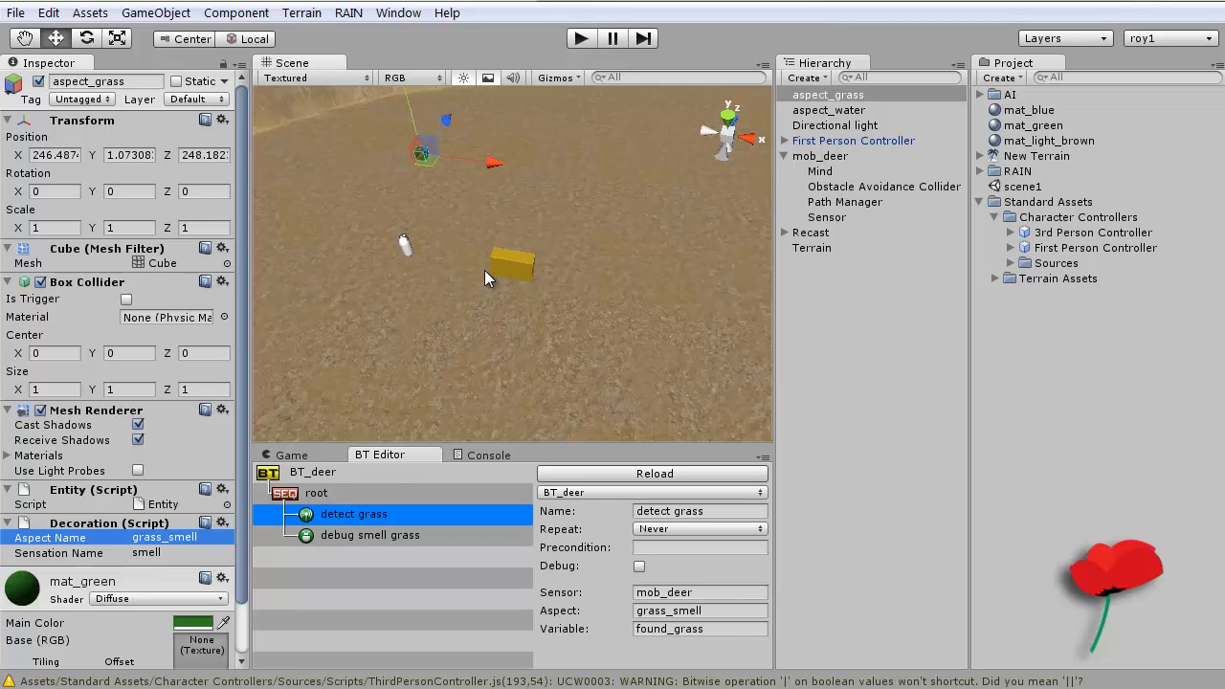
Step: Test mob_deer's behavior by running the scene in play mode, and stop the run
left_click(513, 266)
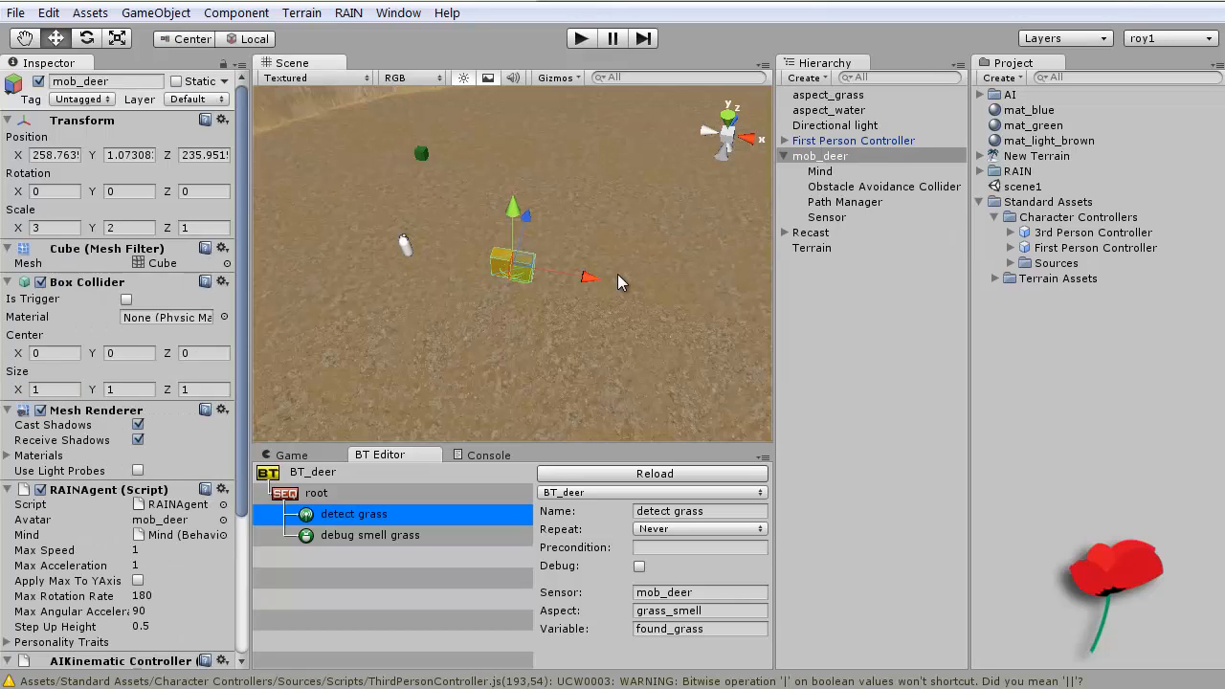
left_click_drag(617, 274, 663, 372, "alt")
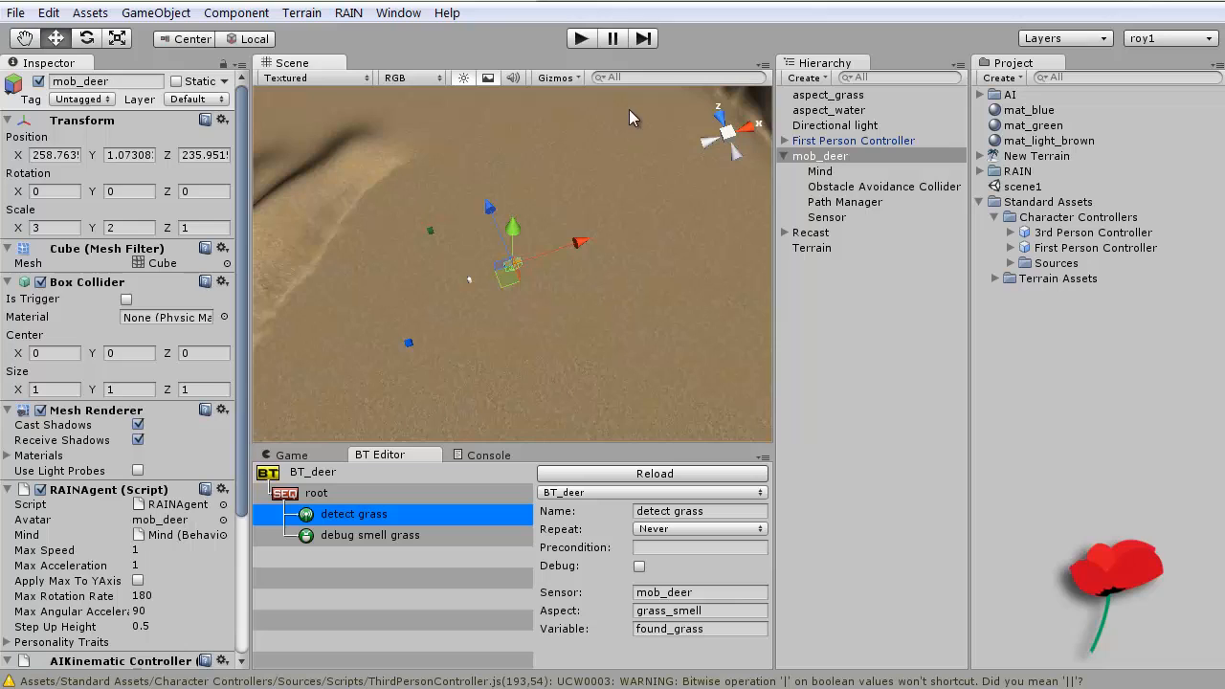
left_click(580, 38)
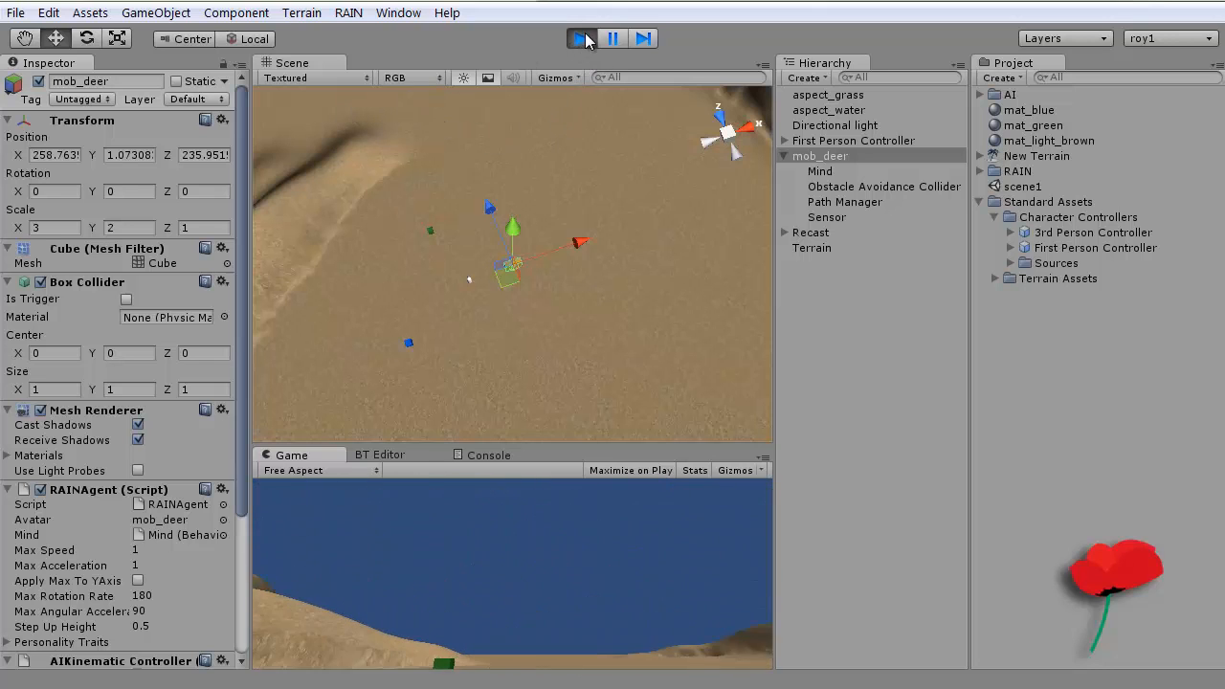
left_click(580, 39)
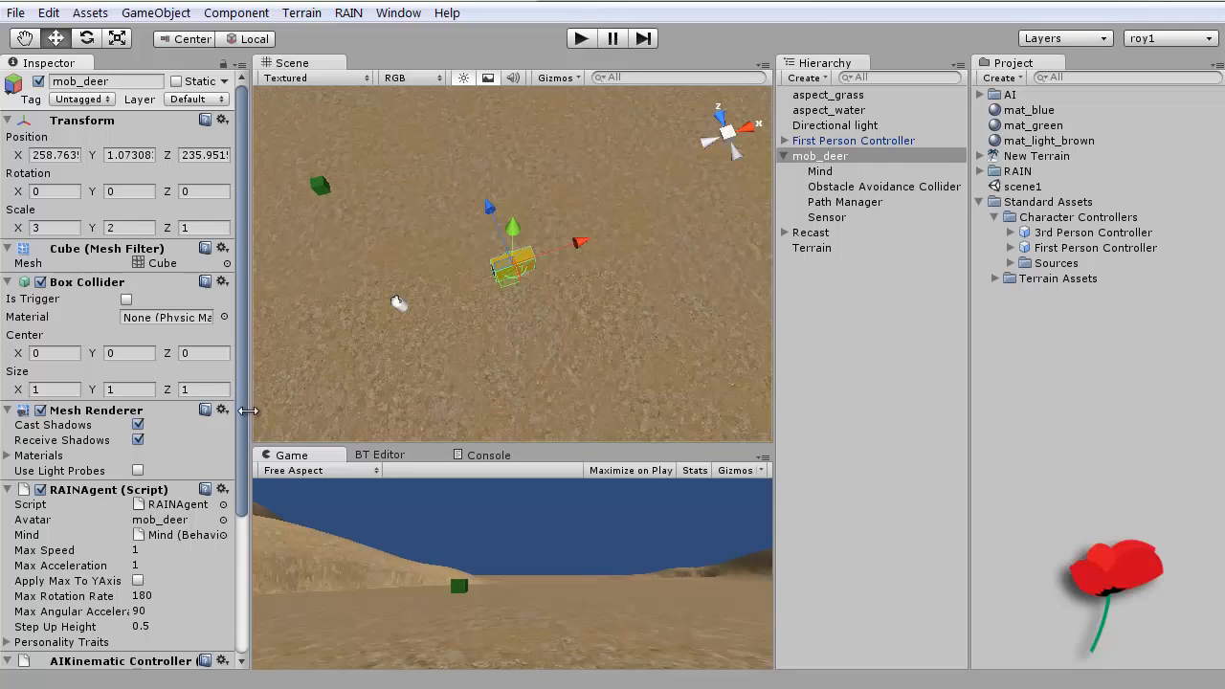
Step: Check mob_deer's RAINAgent and AIKinematic Controller settings and the Behavior Tree Mind component of its Mind child
scroll(239, 442, "down", 2)
scroll(239, 442, "down", 1)
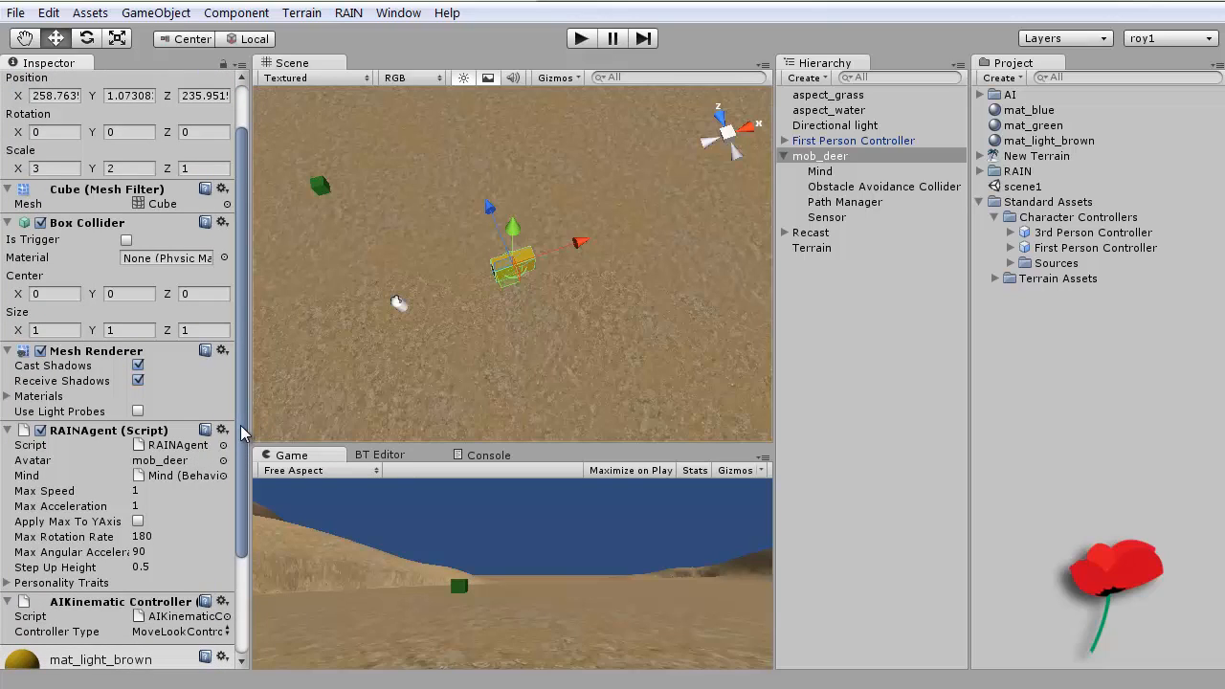
left_click_drag(241, 433, 241, 490)
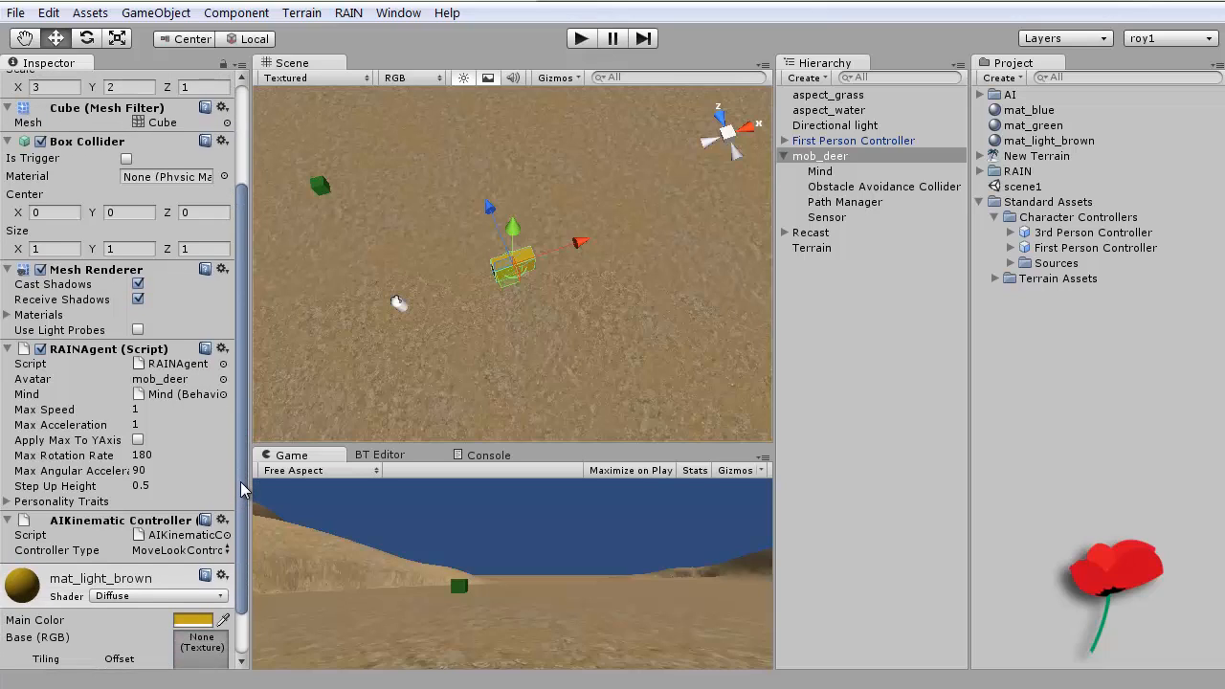
left_click(815, 173)
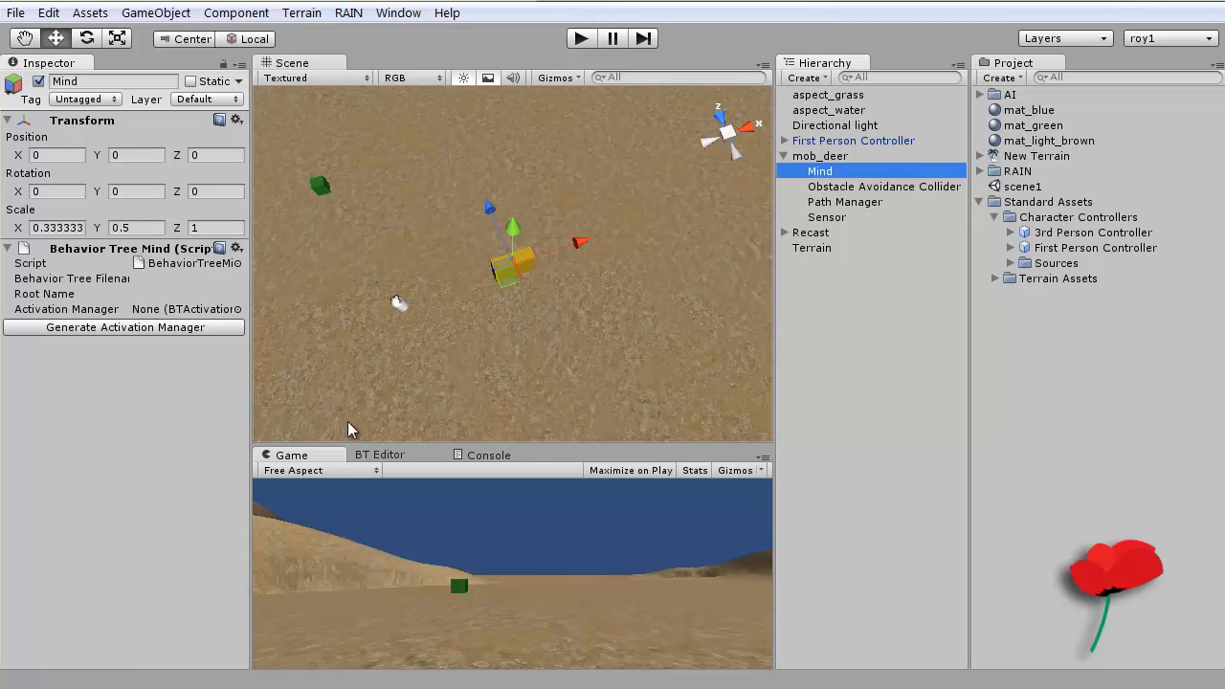
Step: Examine the BT_deer tree in the behavior tree editor and its file in the AI/Resources/BehaviorTrees project folder
left_click(375, 464)
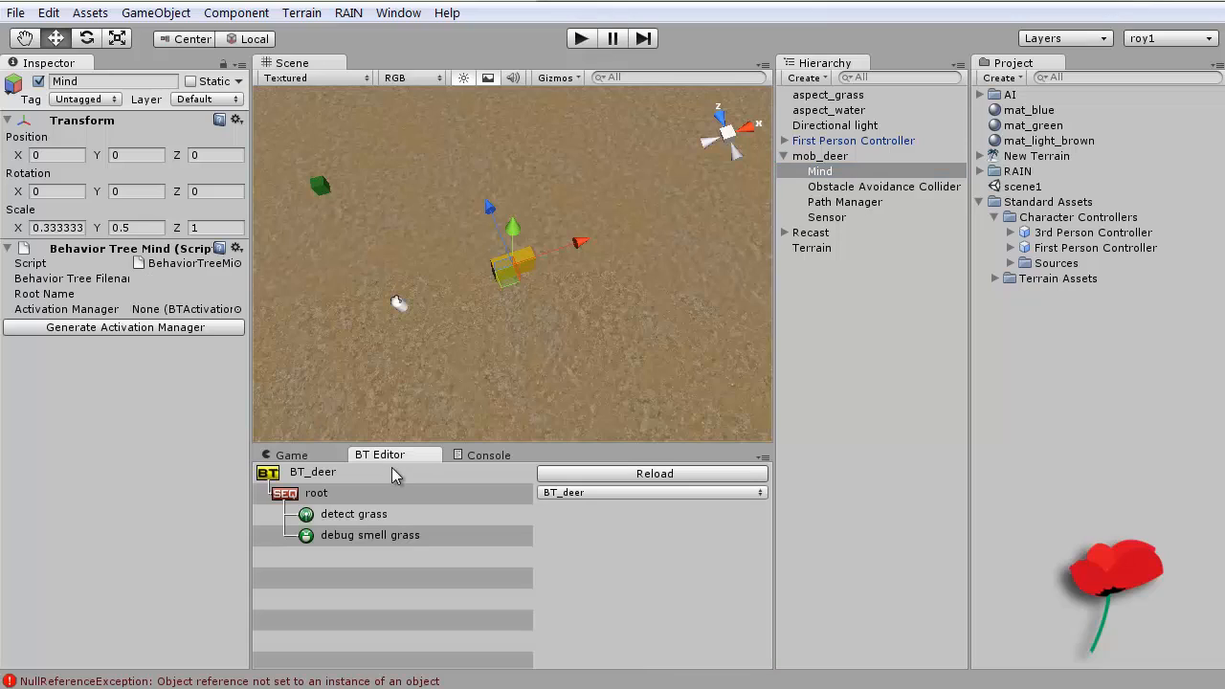
left_click(342, 474)
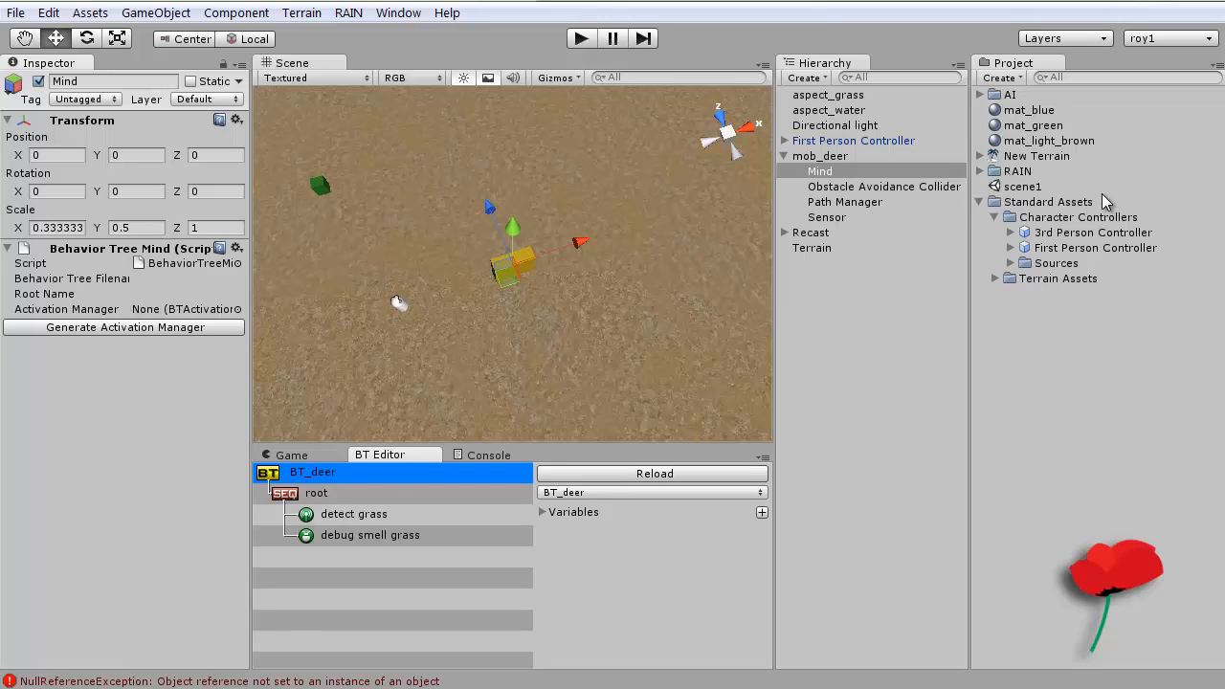
left_click(978, 95)
left_click(995, 125)
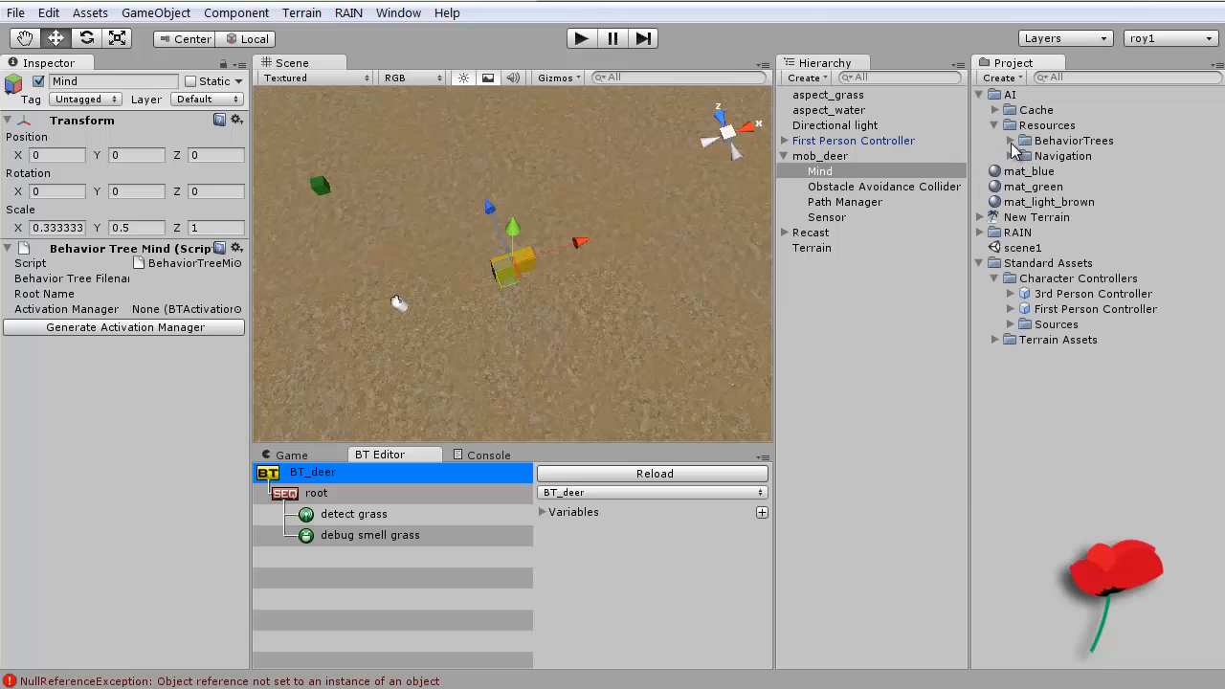
left_click(1011, 141)
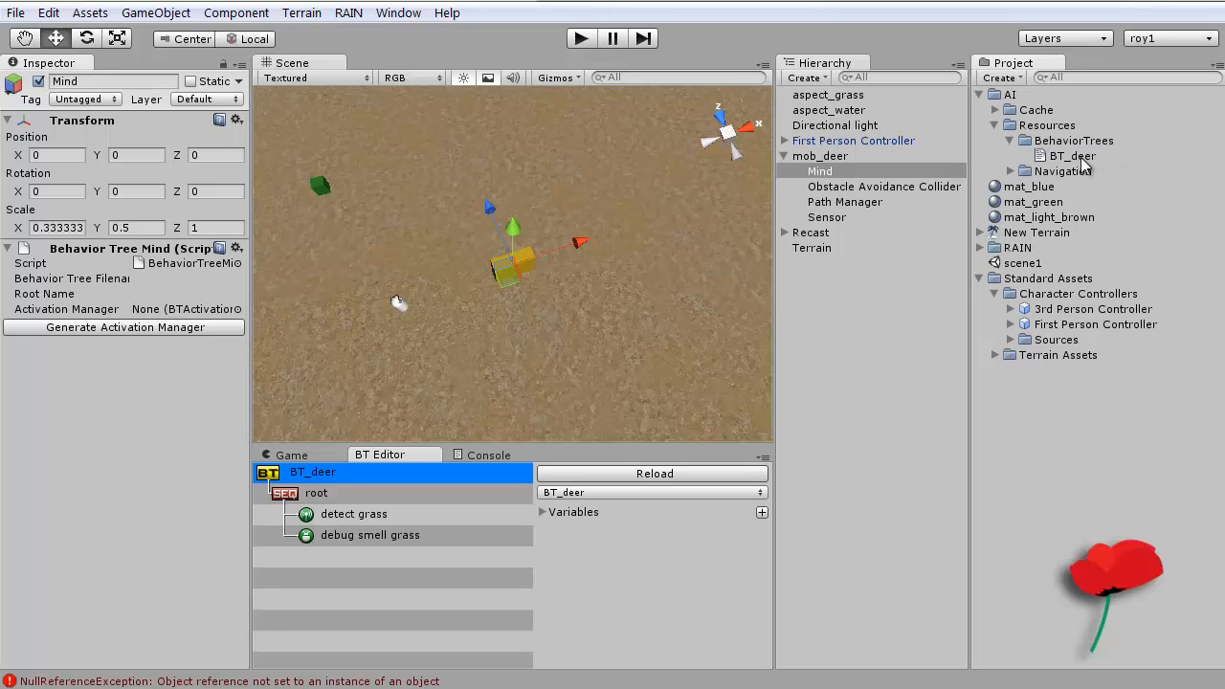
left_click(1085, 159)
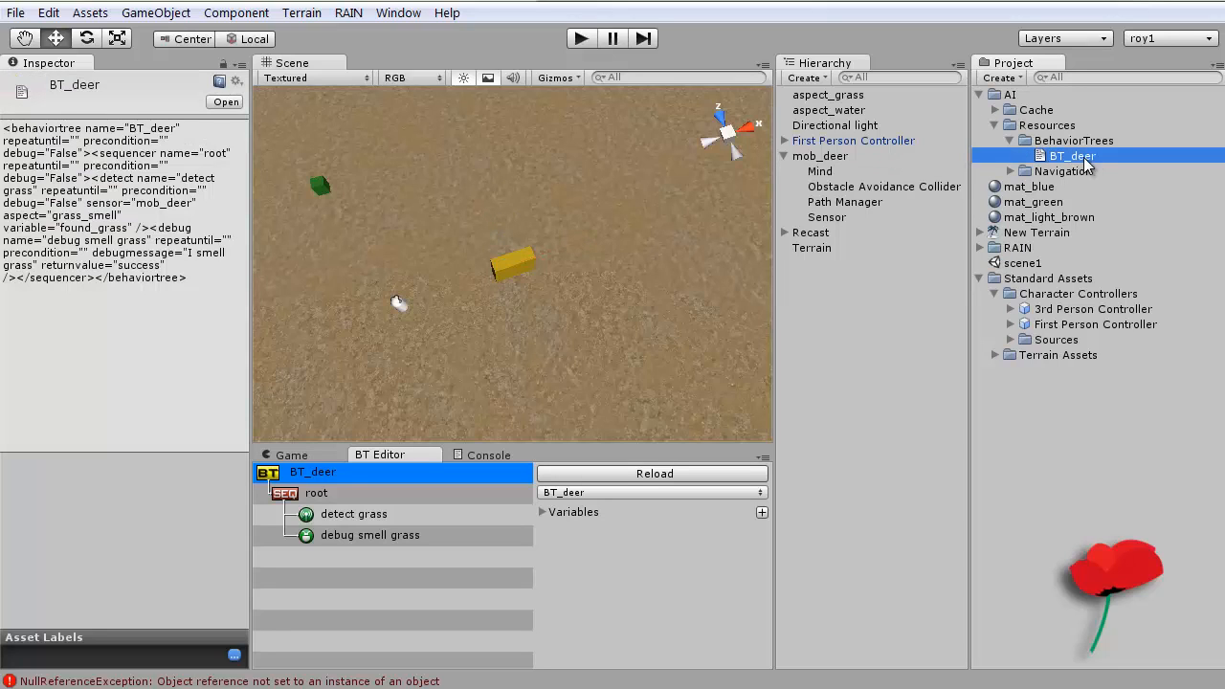
left_click(1084, 159)
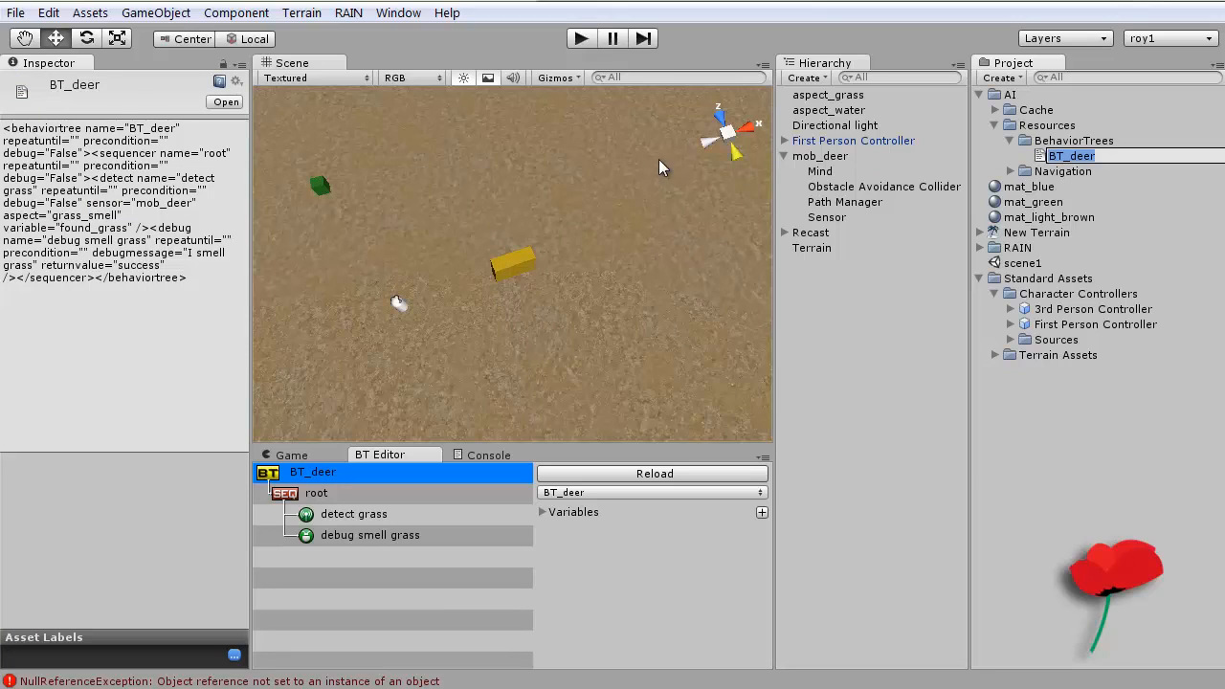
Step: Set the behavior tree filename to BT_deer and the root name to root on mob_deer's Mind, and generate its activation manager
left_click(504, 265)
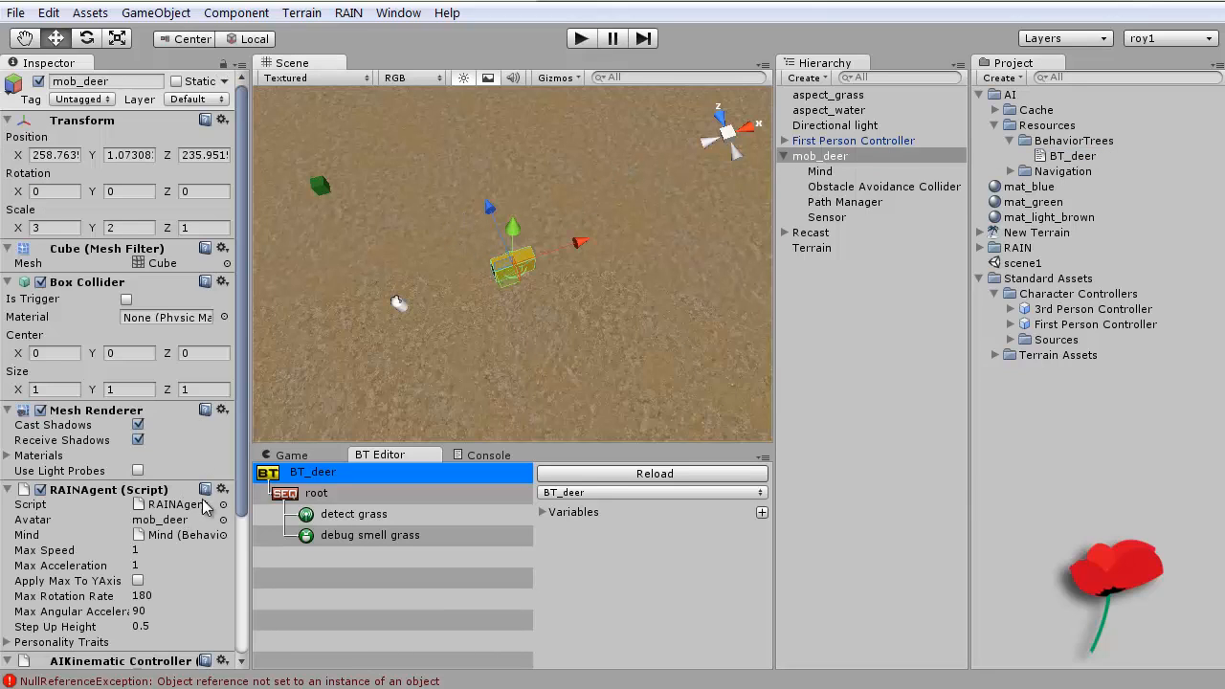
left_click(845, 173)
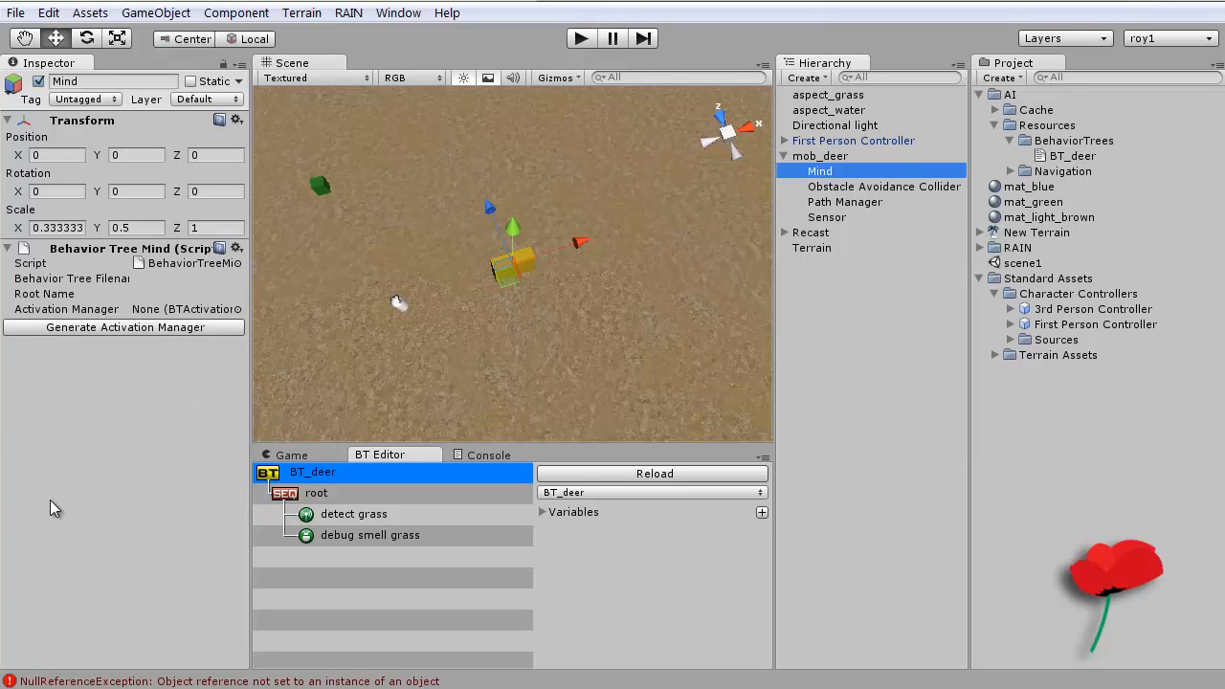
left_click(179, 277)
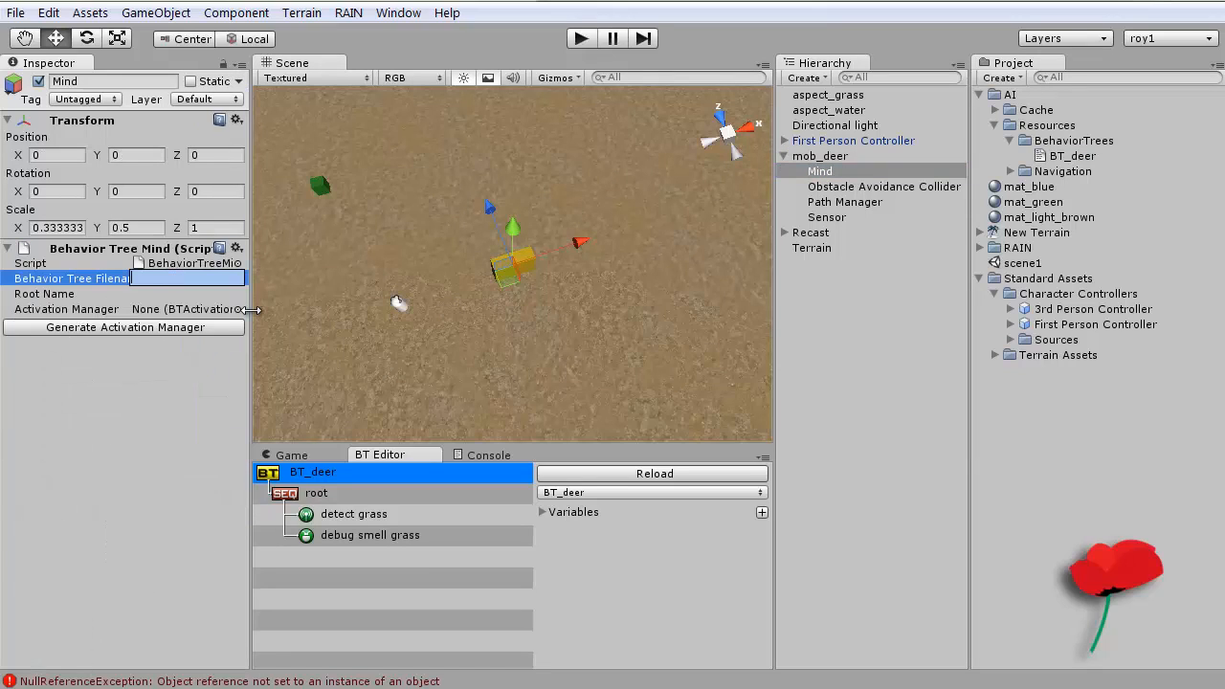
type("BT_deer")
left_click(182, 294)
type("root")
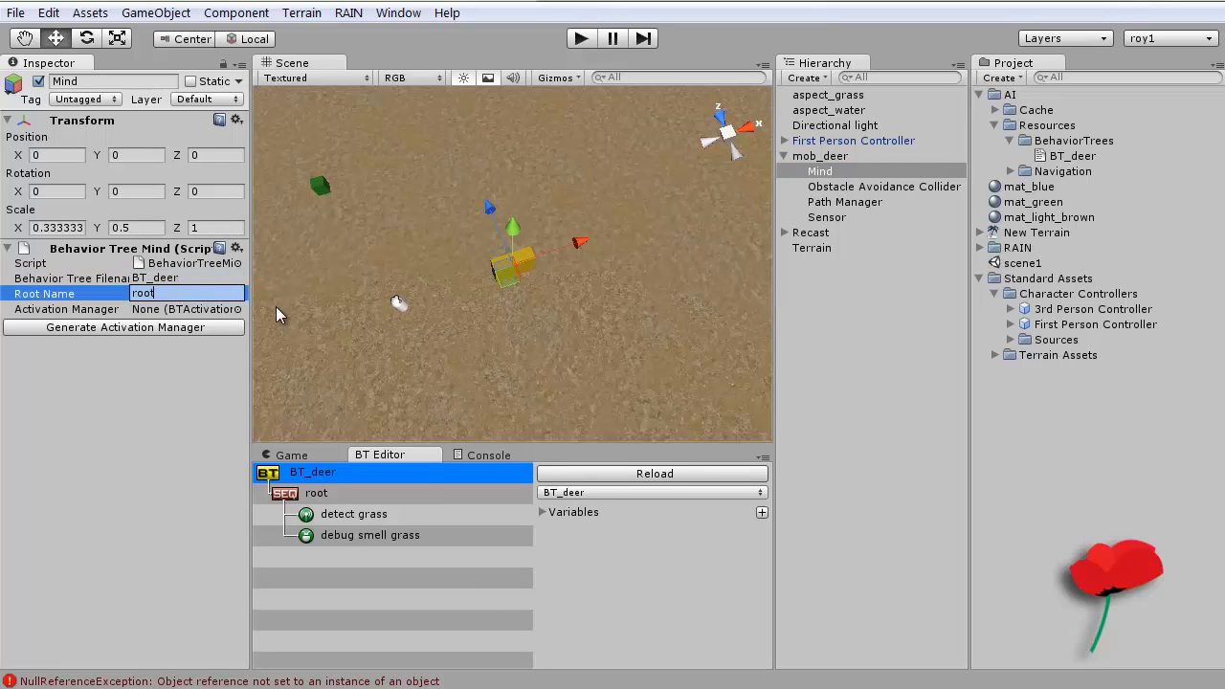
left_click(183, 326)
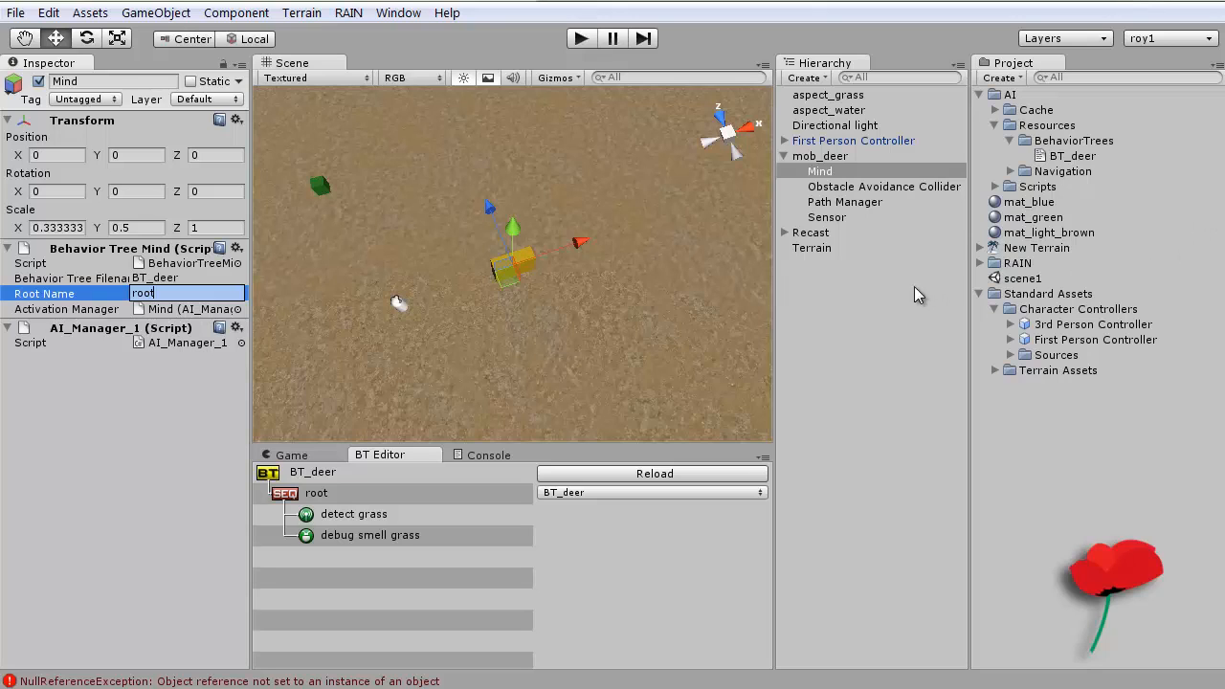
Step: Test the scene in play mode twice, the second time with mob_deer's Sensor selected, and stop each run
left_click(582, 39)
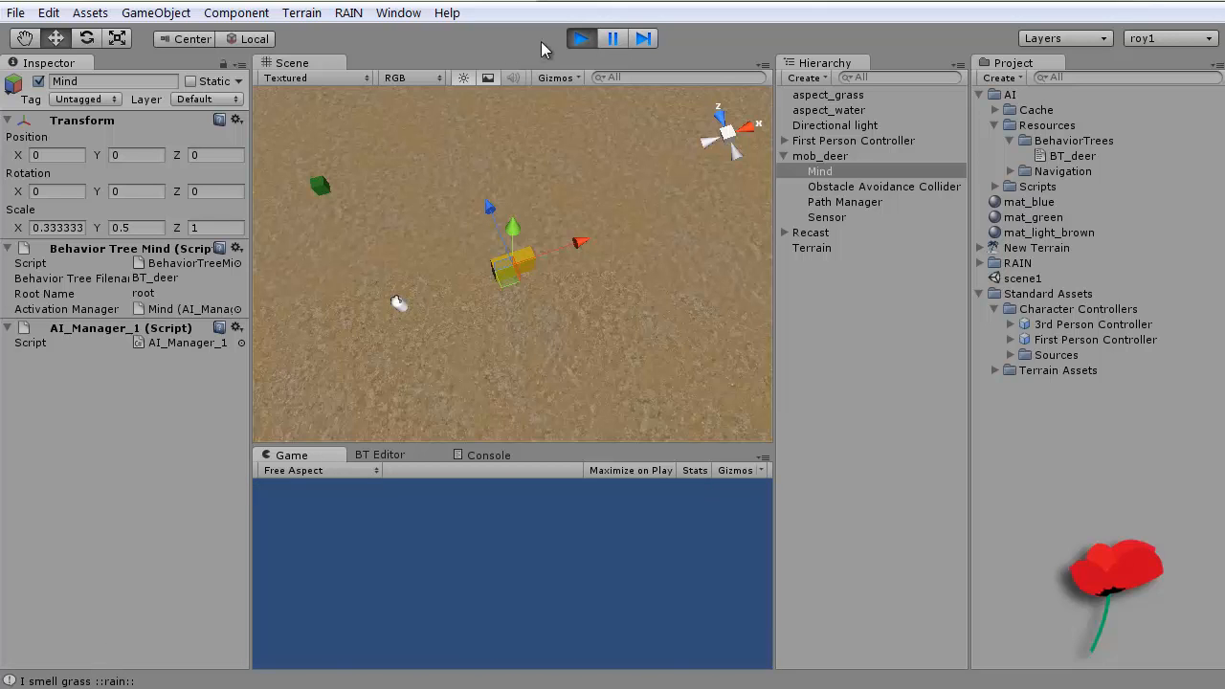
left_click(581, 38)
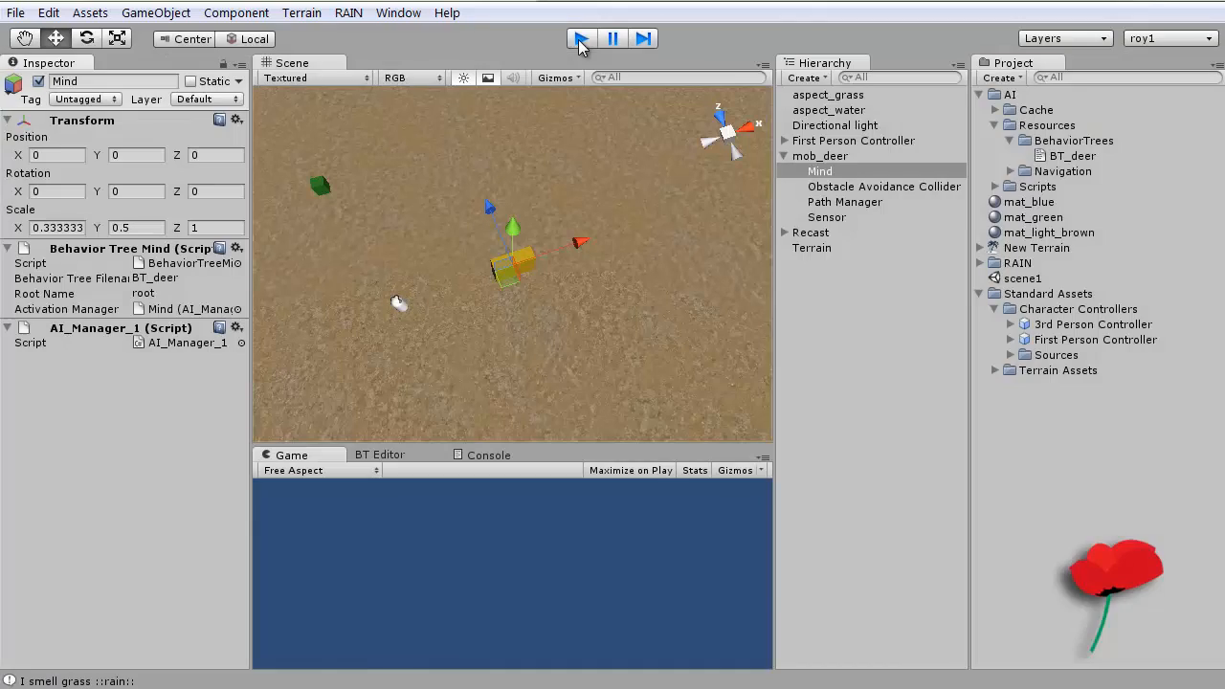
left_click(843, 216)
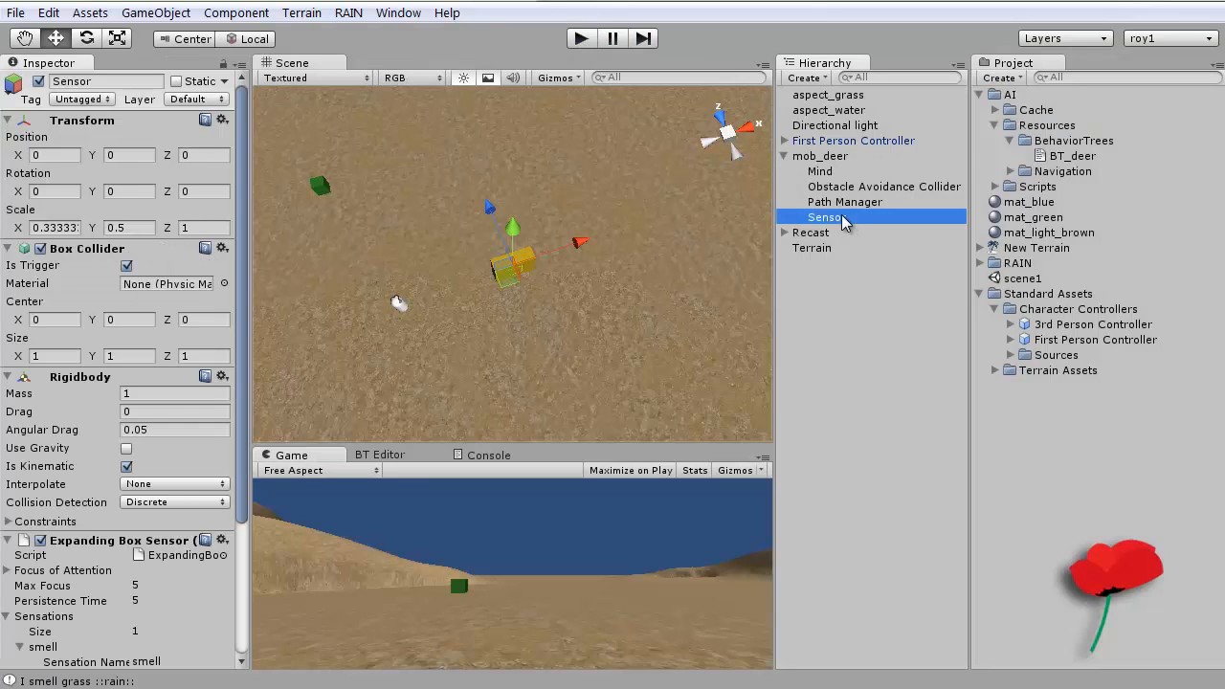
left_click(582, 39)
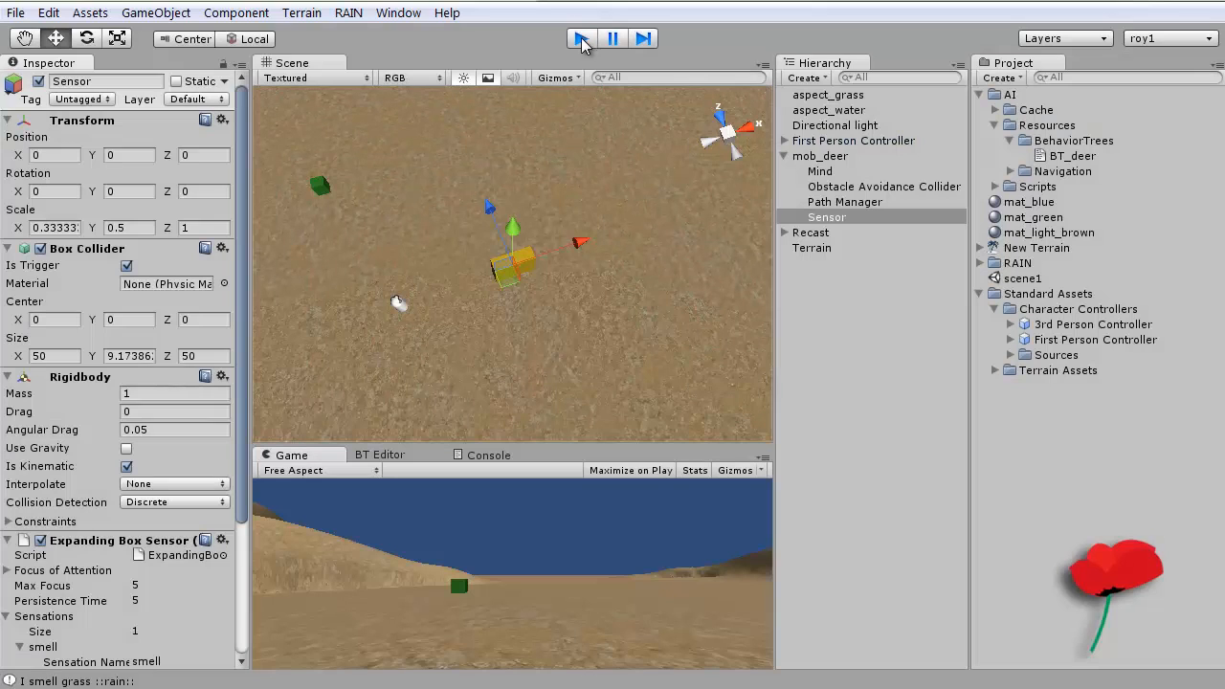
left_click(580, 38)
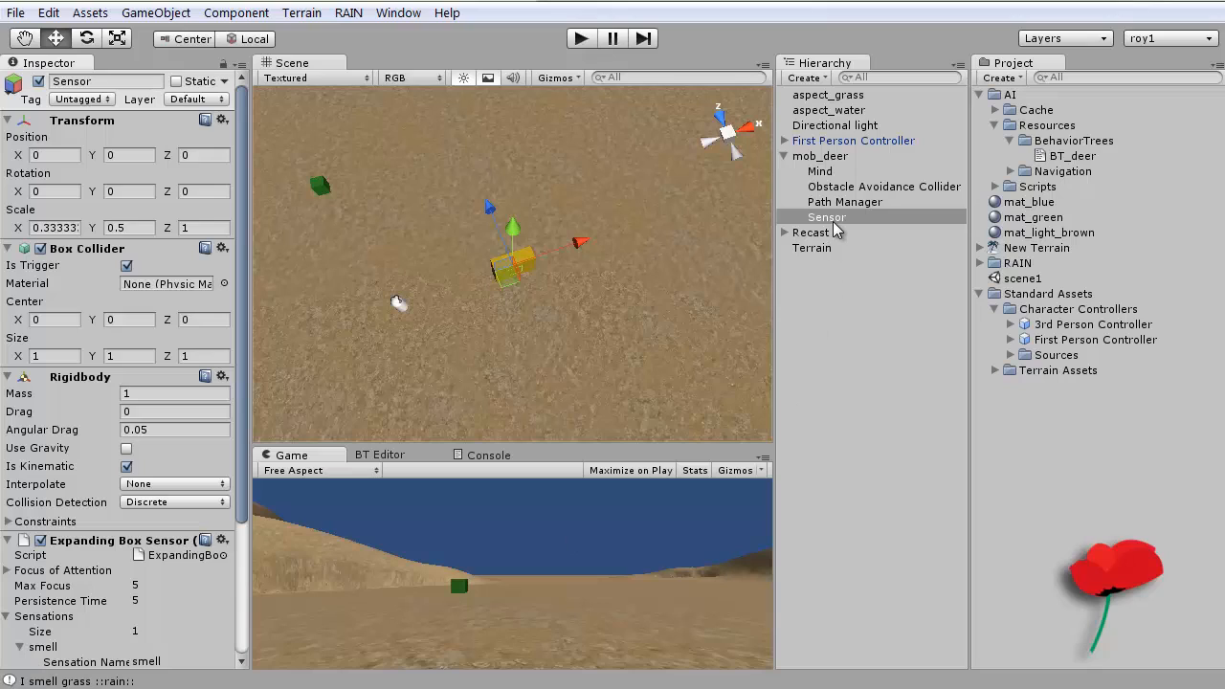
Step: Add a Move action under the root sequencer of the BT_deer behavior tree
left_click(394, 455)
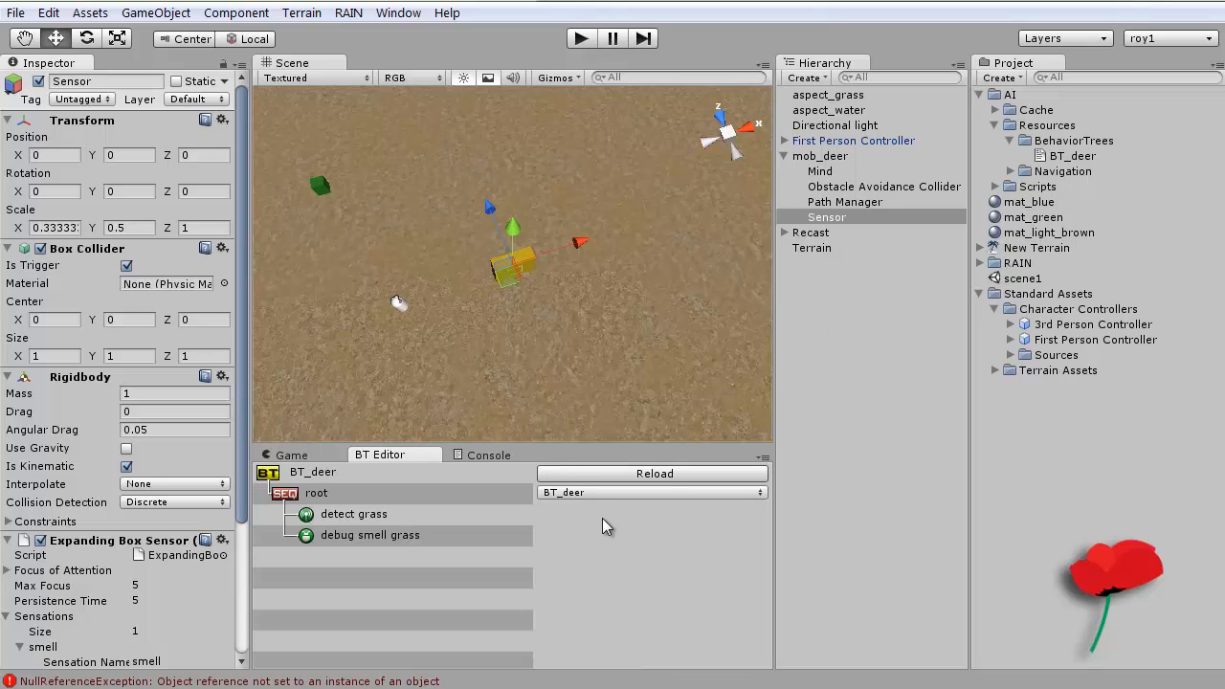
left_click(313, 496)
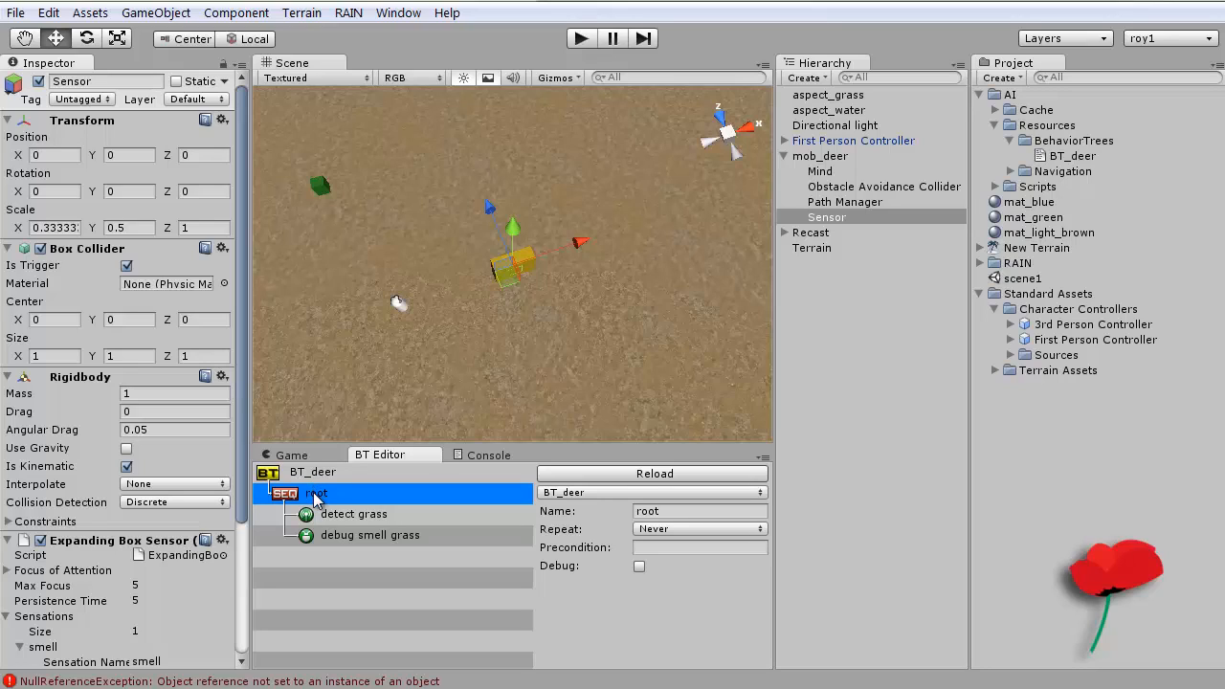
right_click(339, 496)
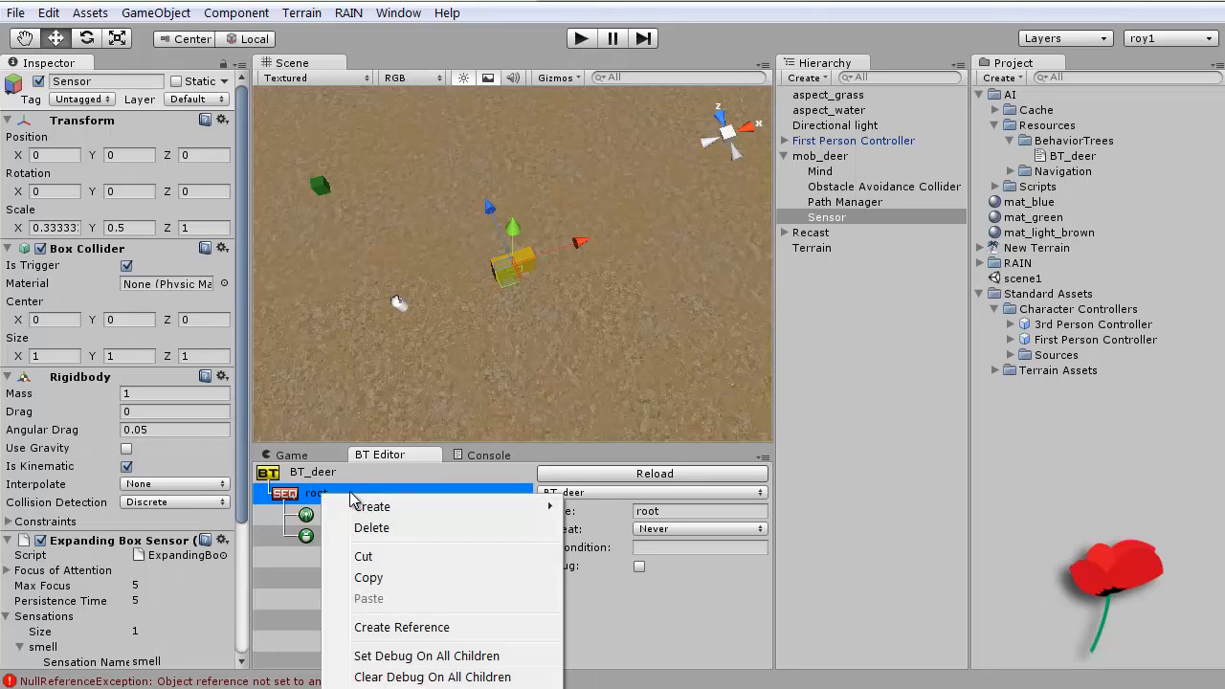
mouse_move(368, 508)
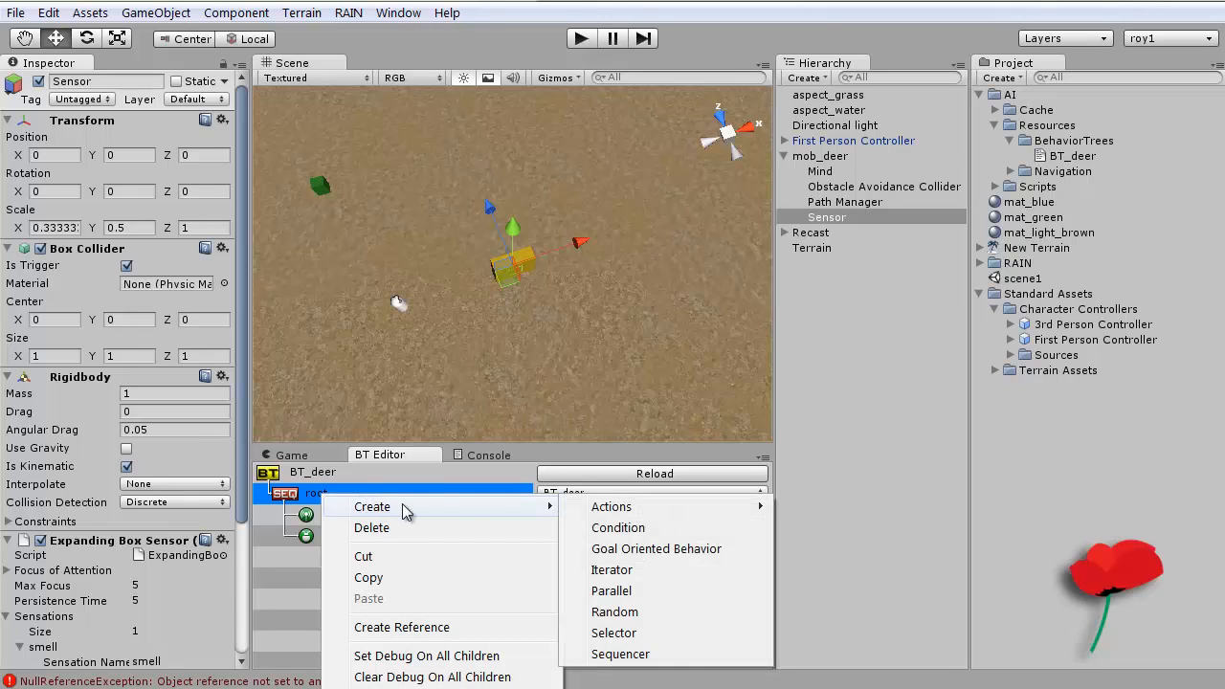
mouse_move(689, 514)
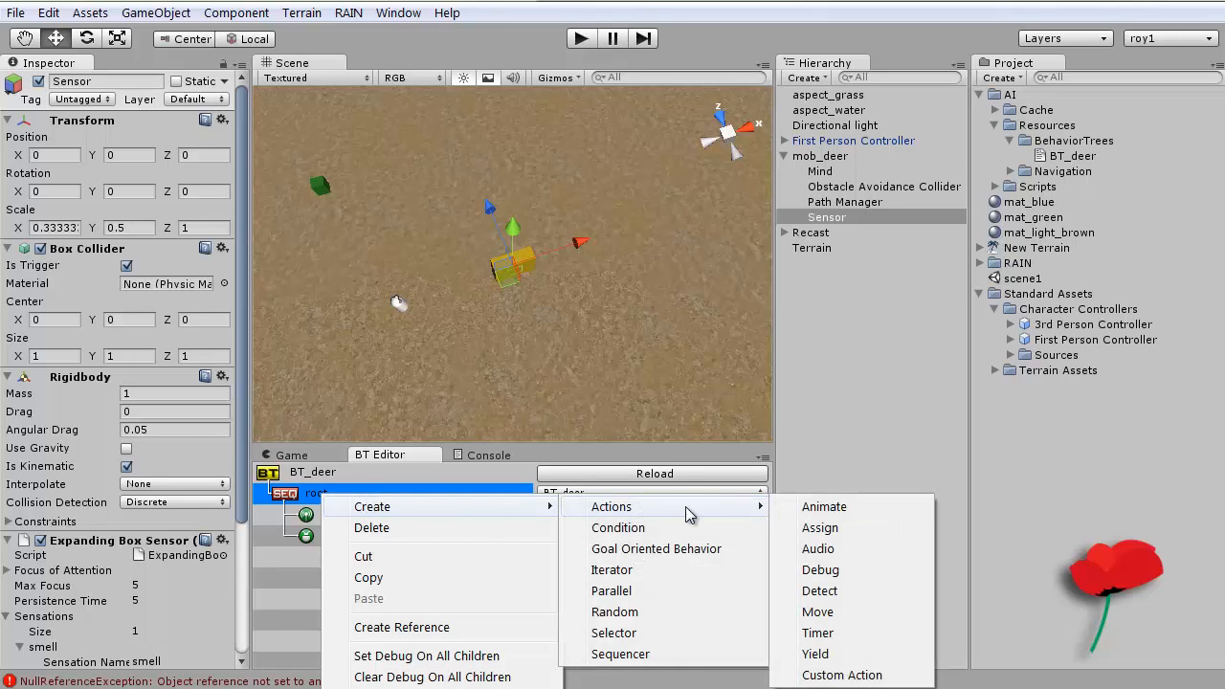
left_click(823, 612)
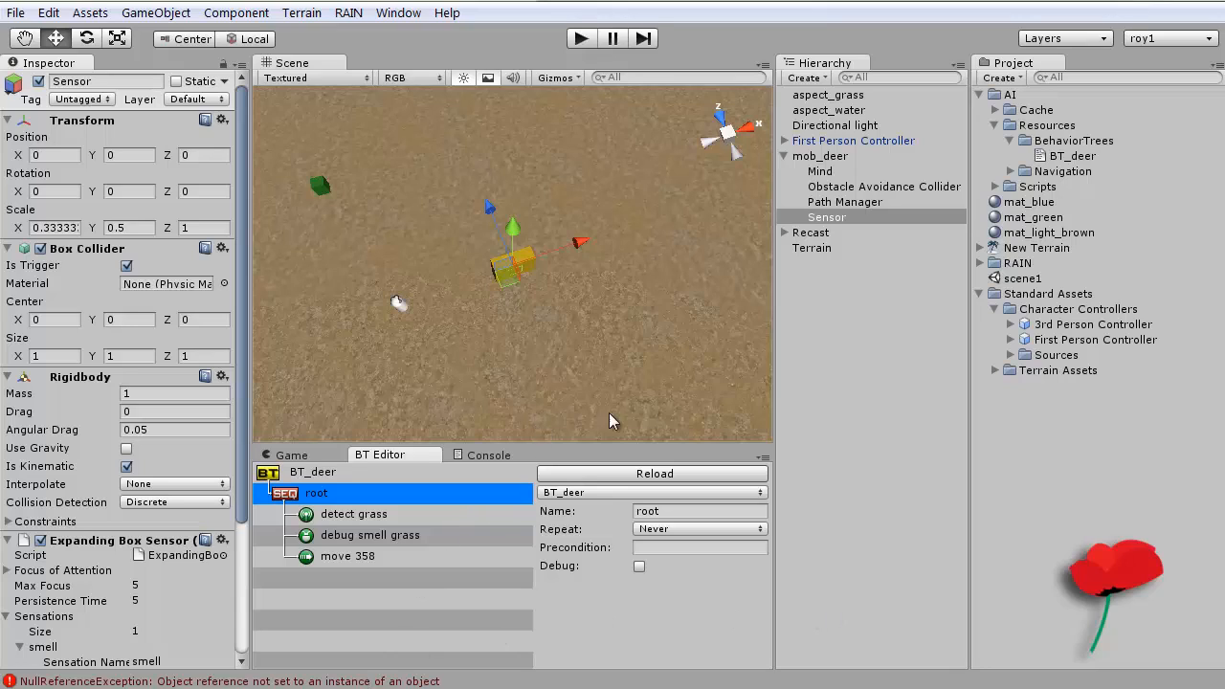
Step: Rename the new move node in BT_deer as move to grass
left_click(352, 556)
left_click_drag(669, 510, 719, 510)
type("to ")
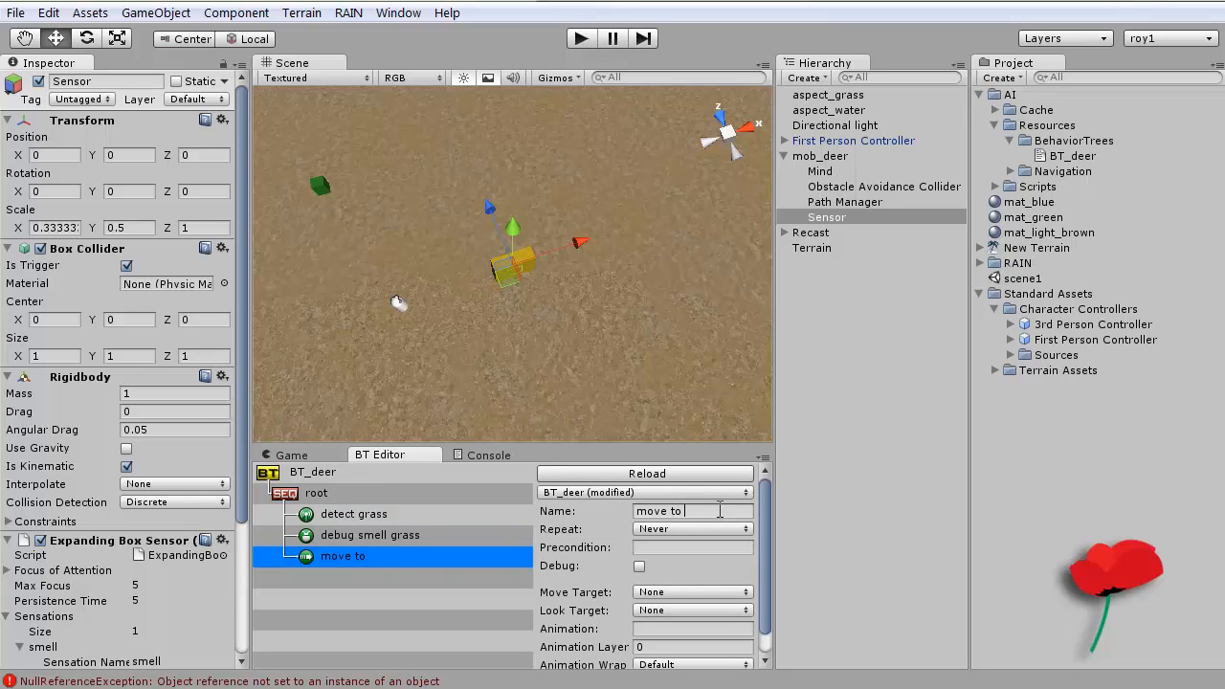
type("grass")
Step: Set the move to grass node's move target to Variable and open its variable name for editing
mouse_move(765, 514)
left_mouse_down()
mouse_move(766, 565)
mouse_move(761, 514)
left_mouse_up()
scroll(763, 543, "down", 2)
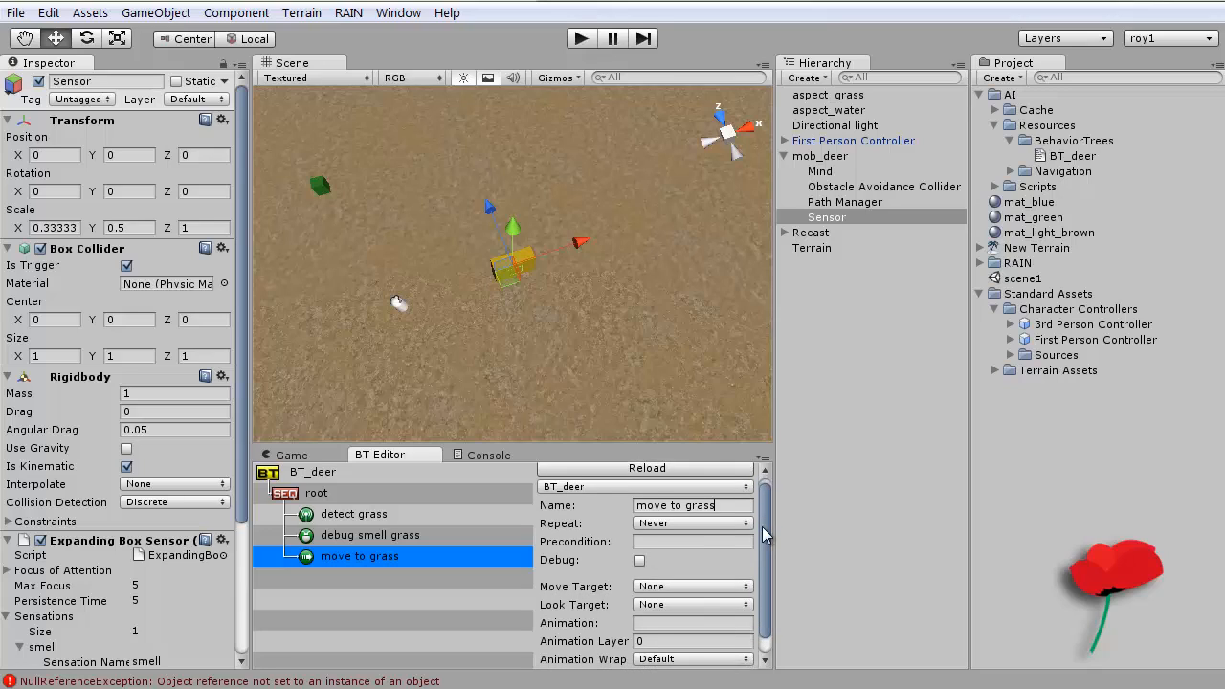
scroll(762, 543, "down", 1)
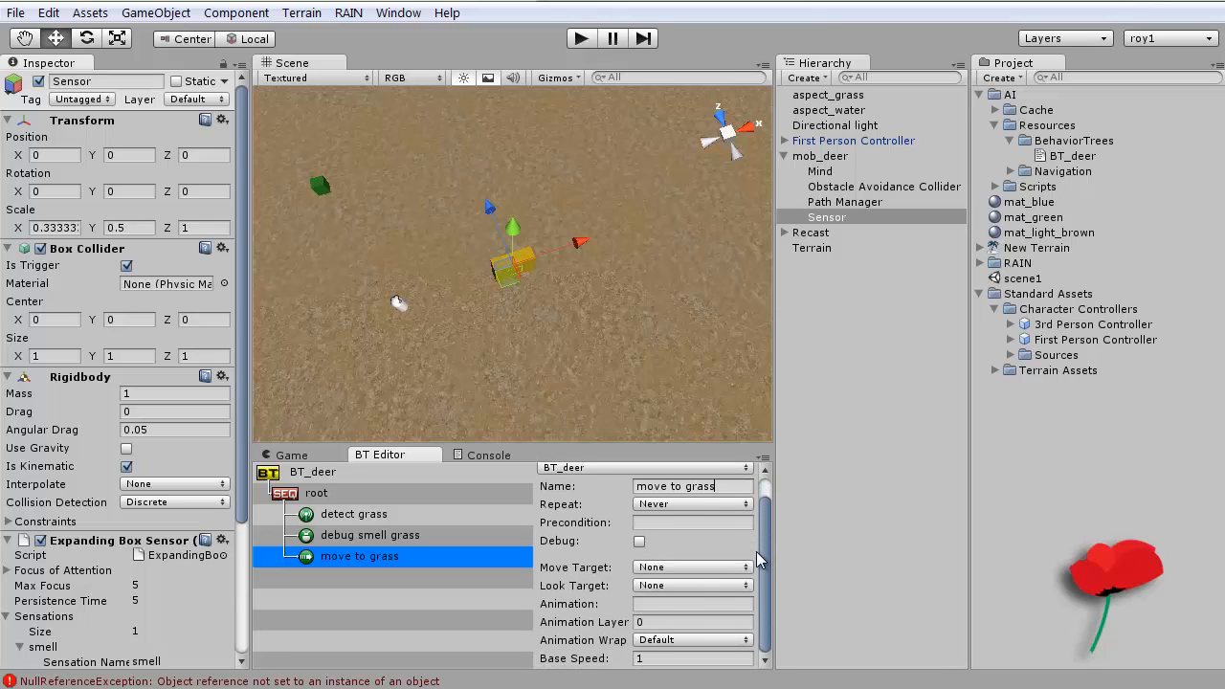
left_click(704, 568)
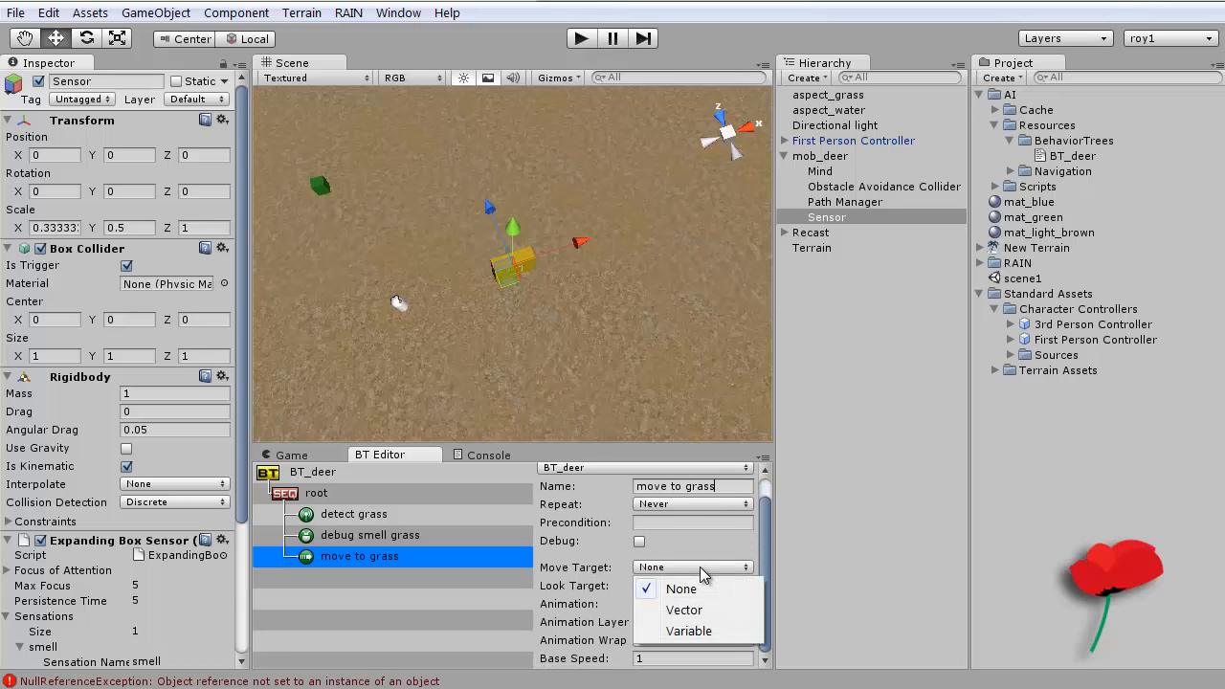
left_click(702, 631)
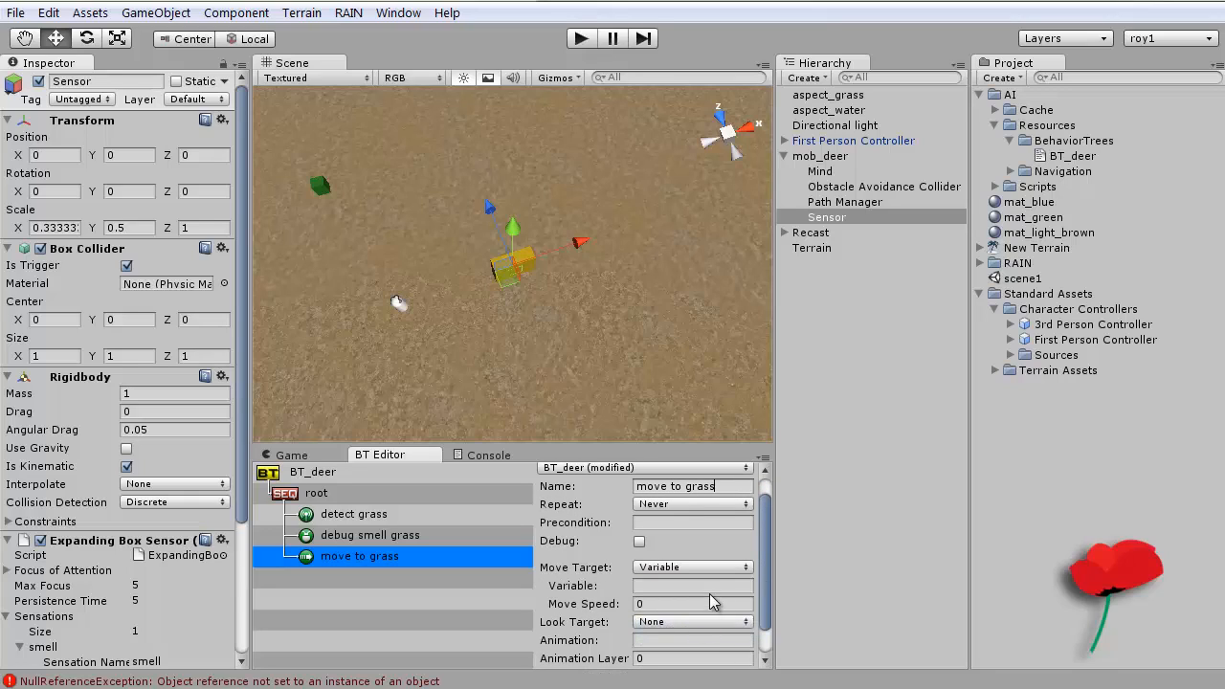
left_click(706, 585)
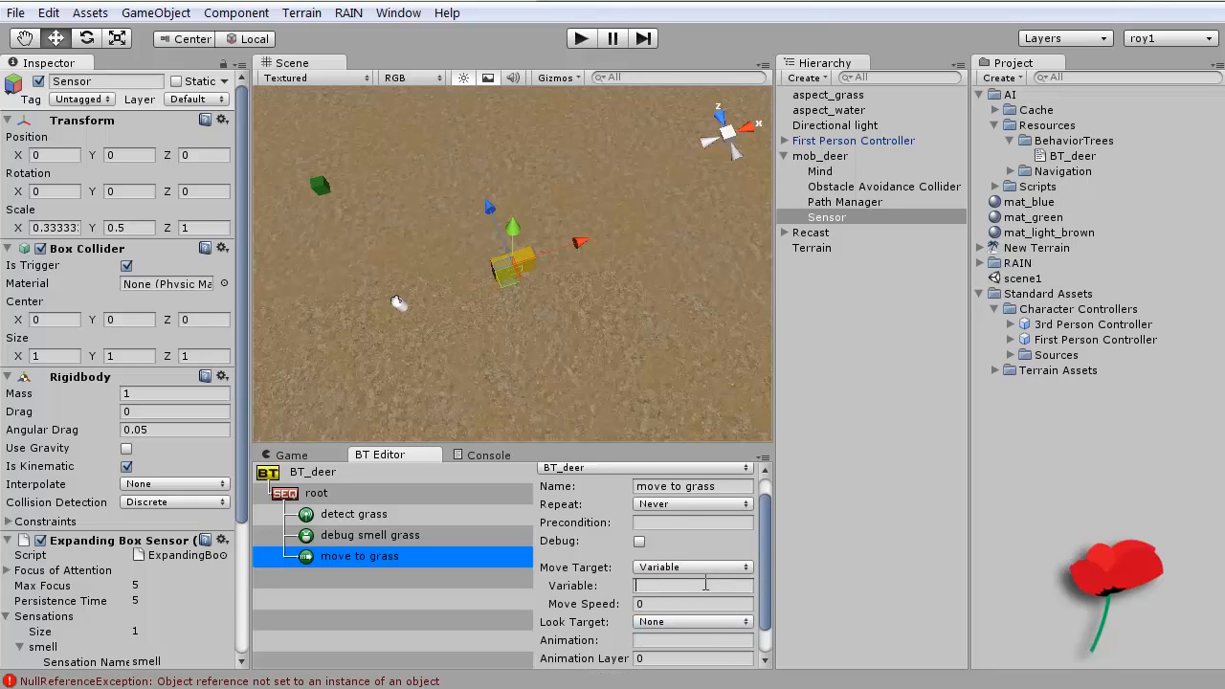